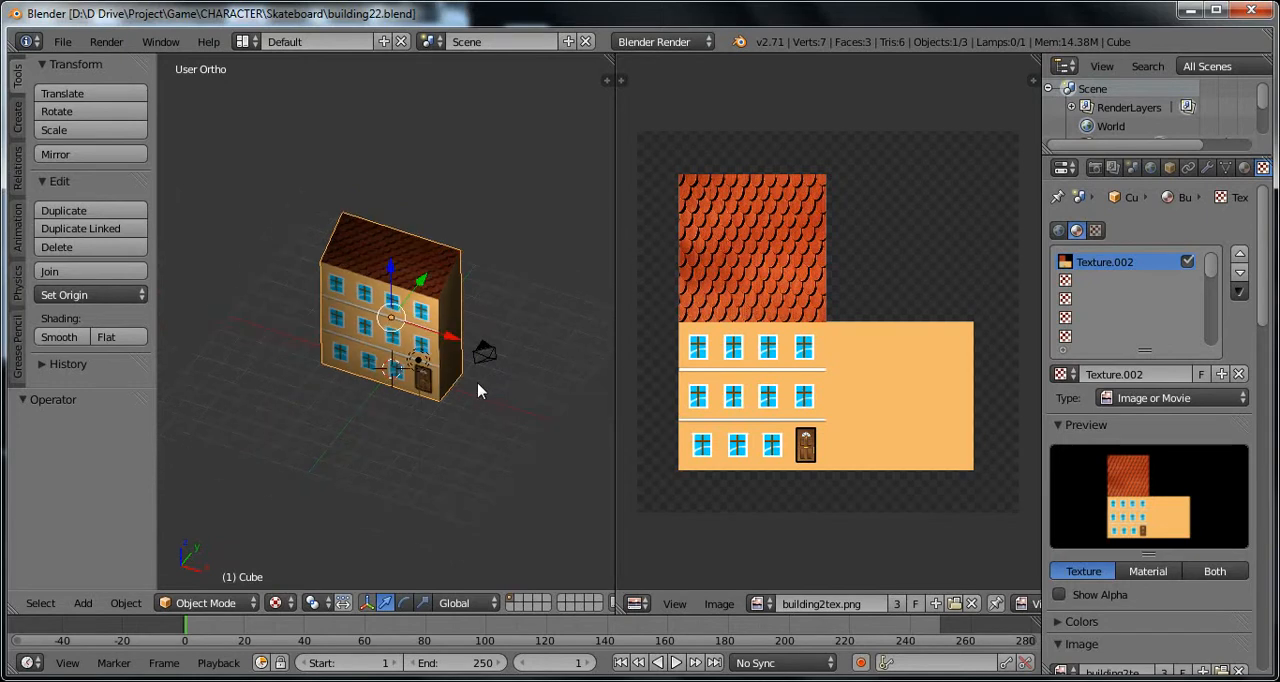
# Step: Select the camera and move it freehand by about -1.409 along X, 0.958 along Y and 2.017 along Z
pyautogui.moveTo(452, 408); pyautogui.dragTo(347, 361, button='middle')
pyautogui.rightClick(474, 393)
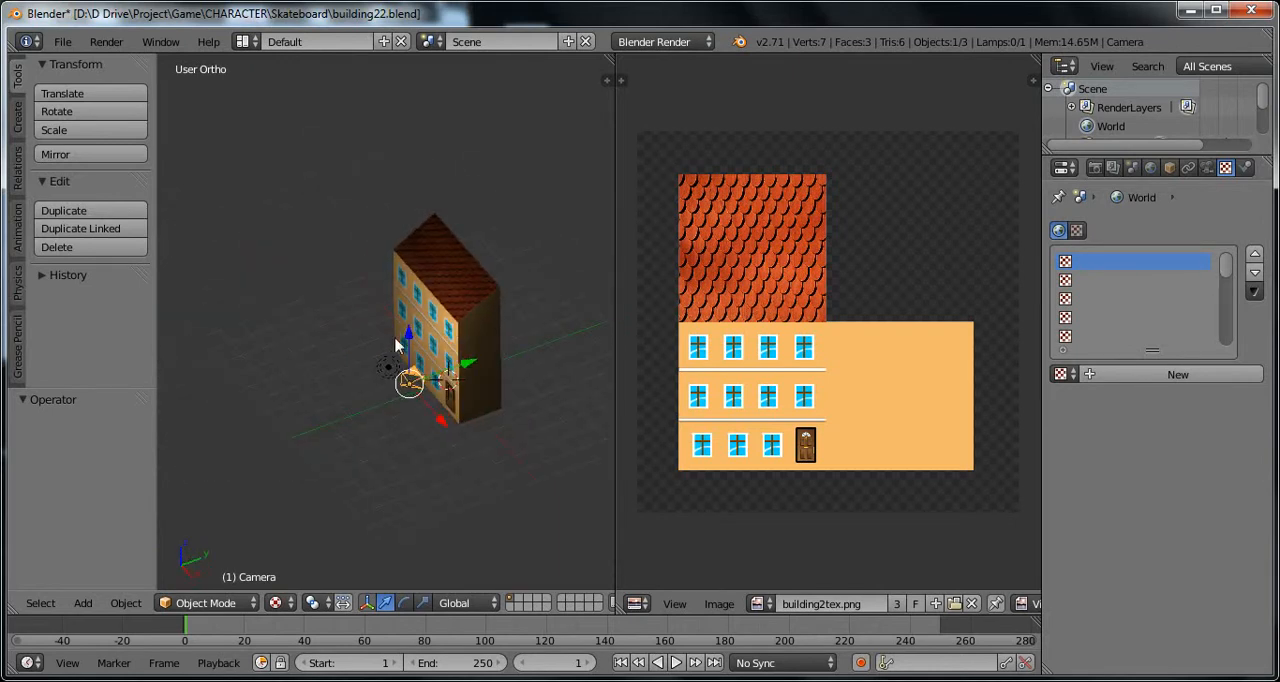
pyautogui.moveTo(435, 420)
pyautogui.mouseDown()
pyautogui.moveTo(423, 410)
pyautogui.moveTo(443, 400)
pyautogui.moveTo(438, 428)
pyautogui.mouseUp()
pyautogui.press('g')
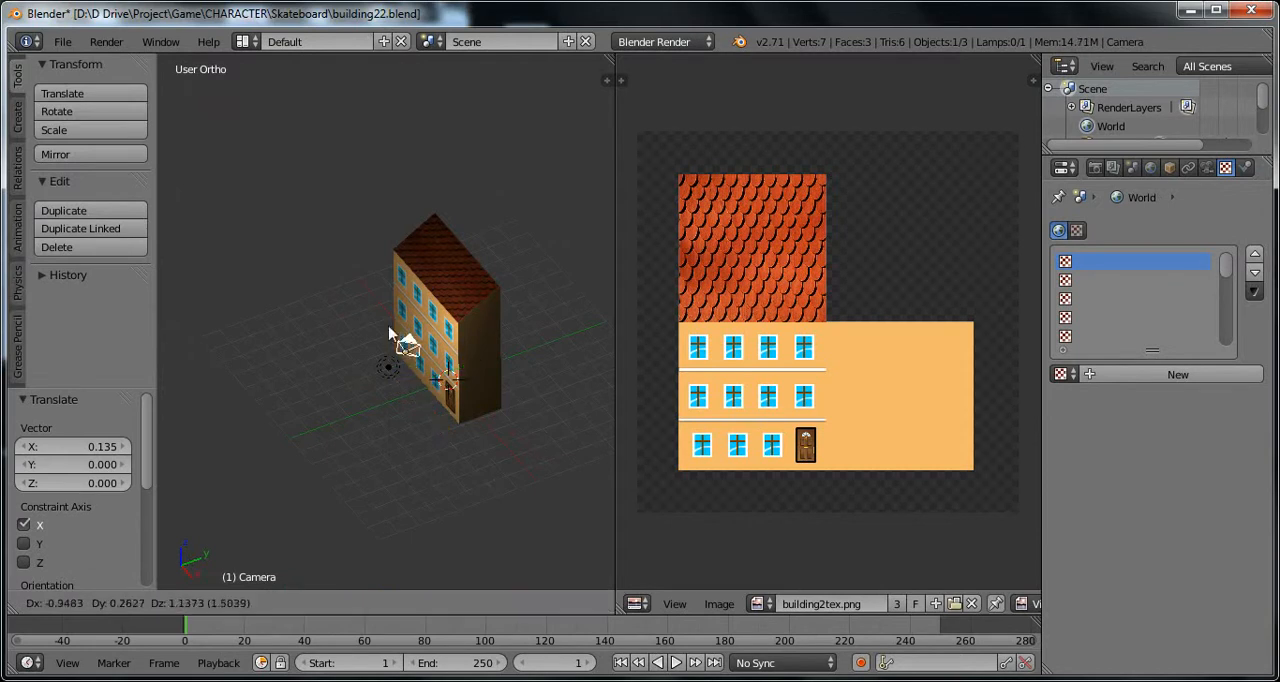
pyautogui.click(446, 330)
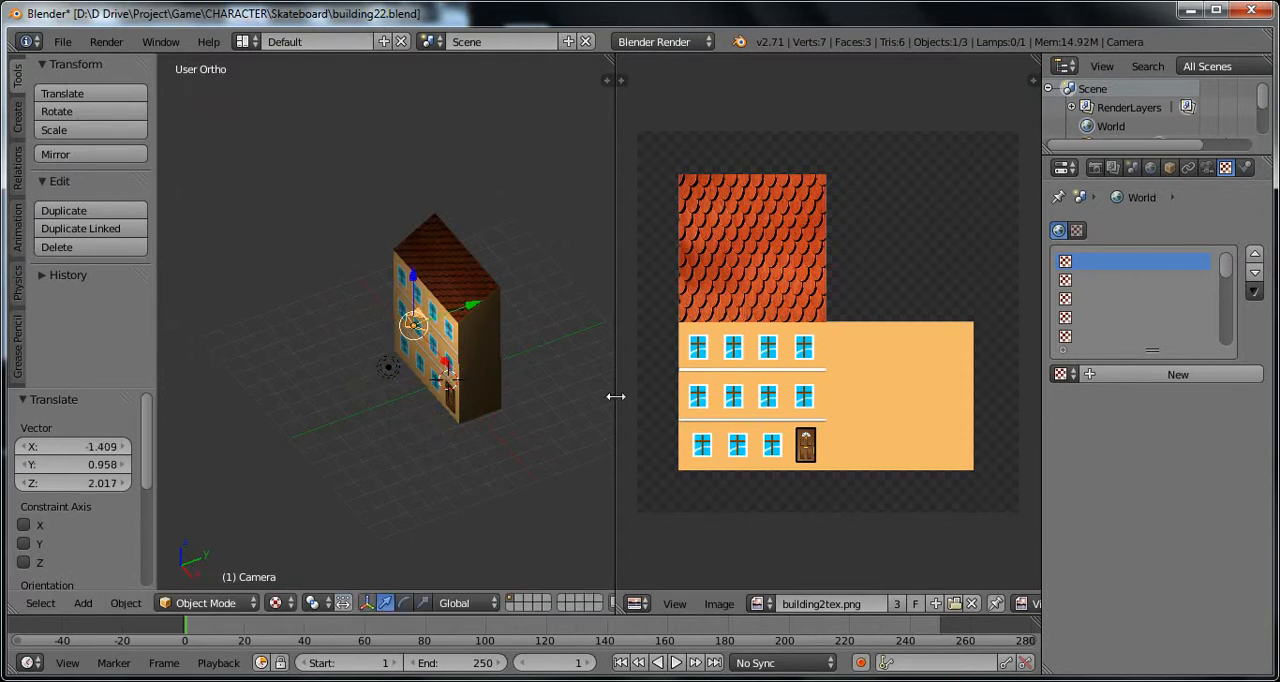
# Step: Select the house mesh and rename the object from Cube to Building
pyautogui.moveTo(383, 400); pyautogui.dragTo(414, 388, button='middle')
pyautogui.rightClick(400, 372)
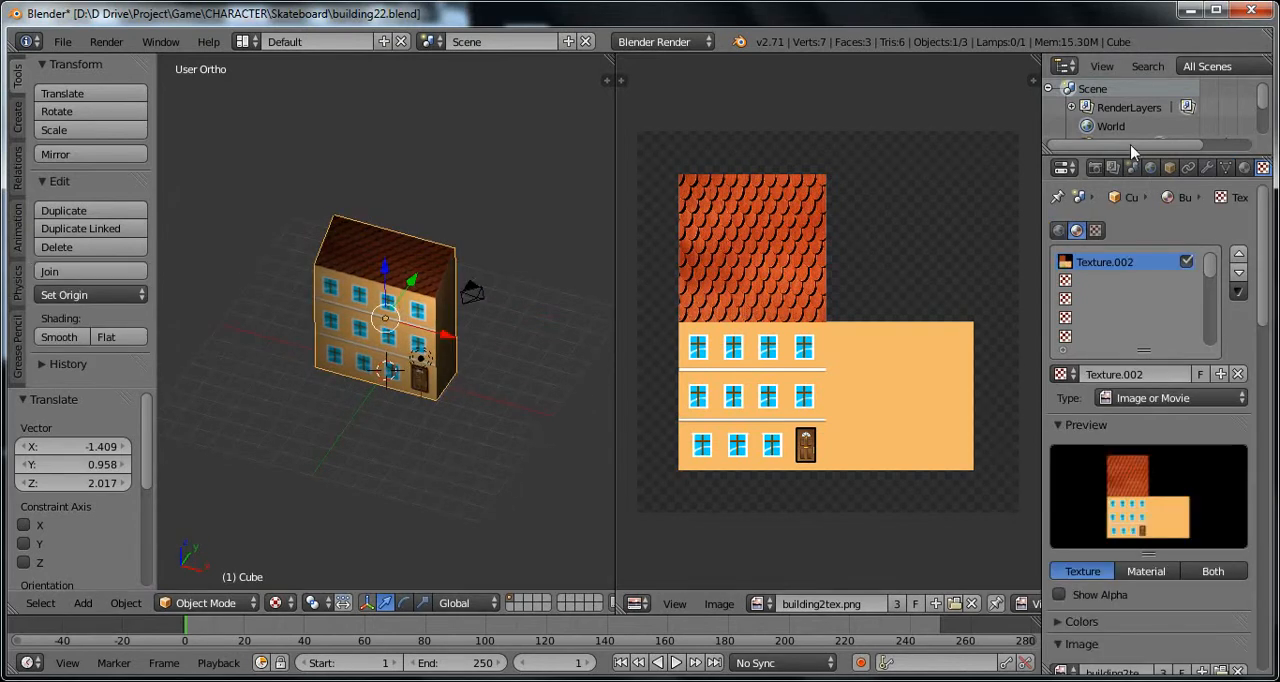
pyautogui.scroll(-3, 1122, 122)
pyautogui.doubleClick(1113, 111)
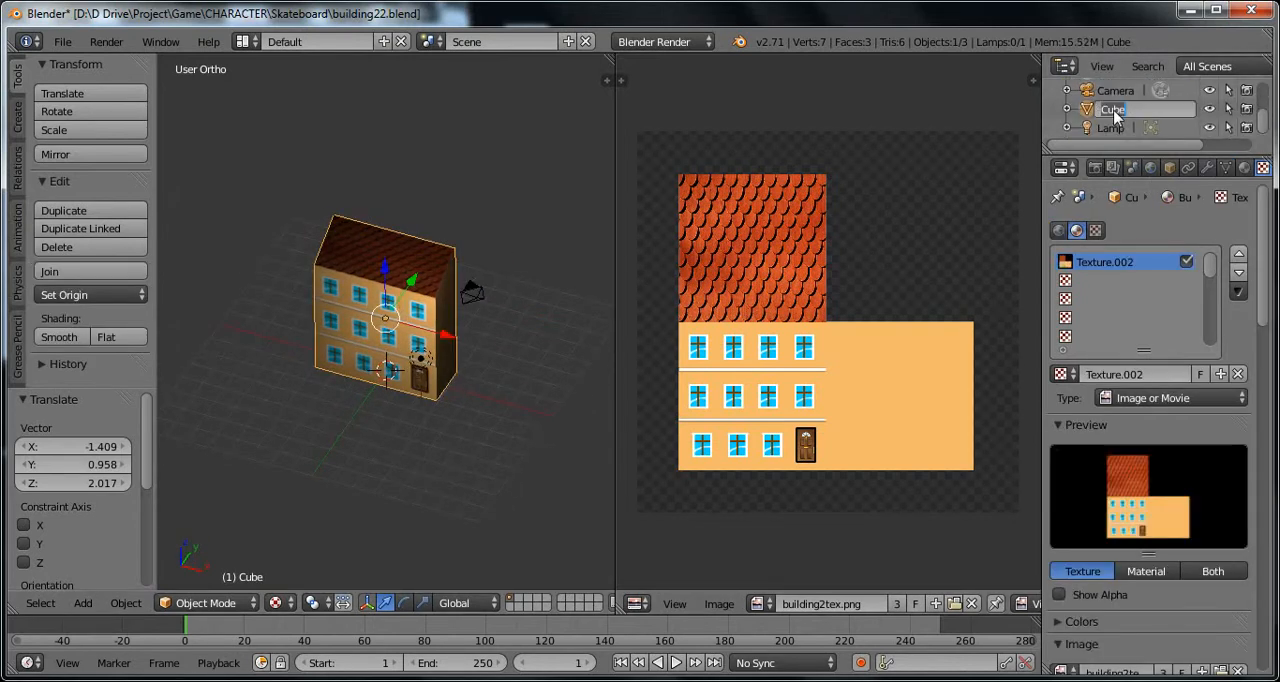
pyautogui.write('B')
pyautogui.write('uilding')
pyautogui.press('Return')
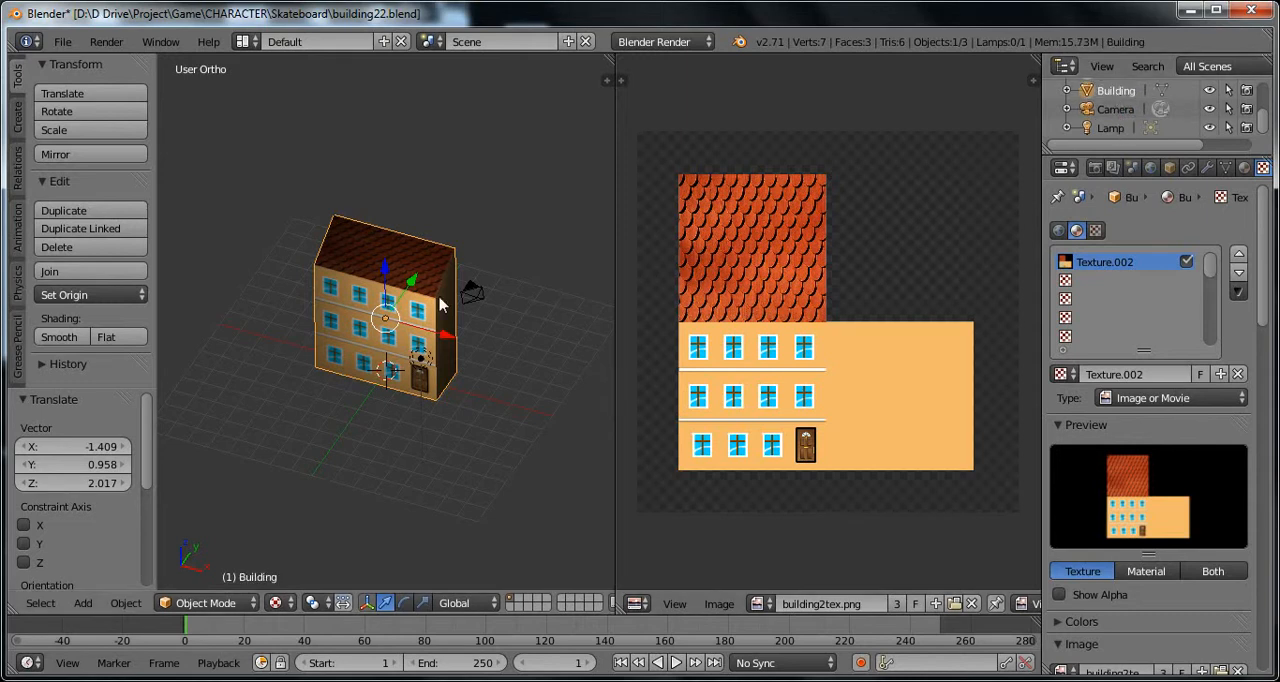
# Step: Select the camera and replace the image editor with a 3D view showing the scene through the camera
pyautogui.moveTo(362, 325); pyautogui.dragTo(477, 329, button='middle')
pyautogui.rightClick(471, 329)
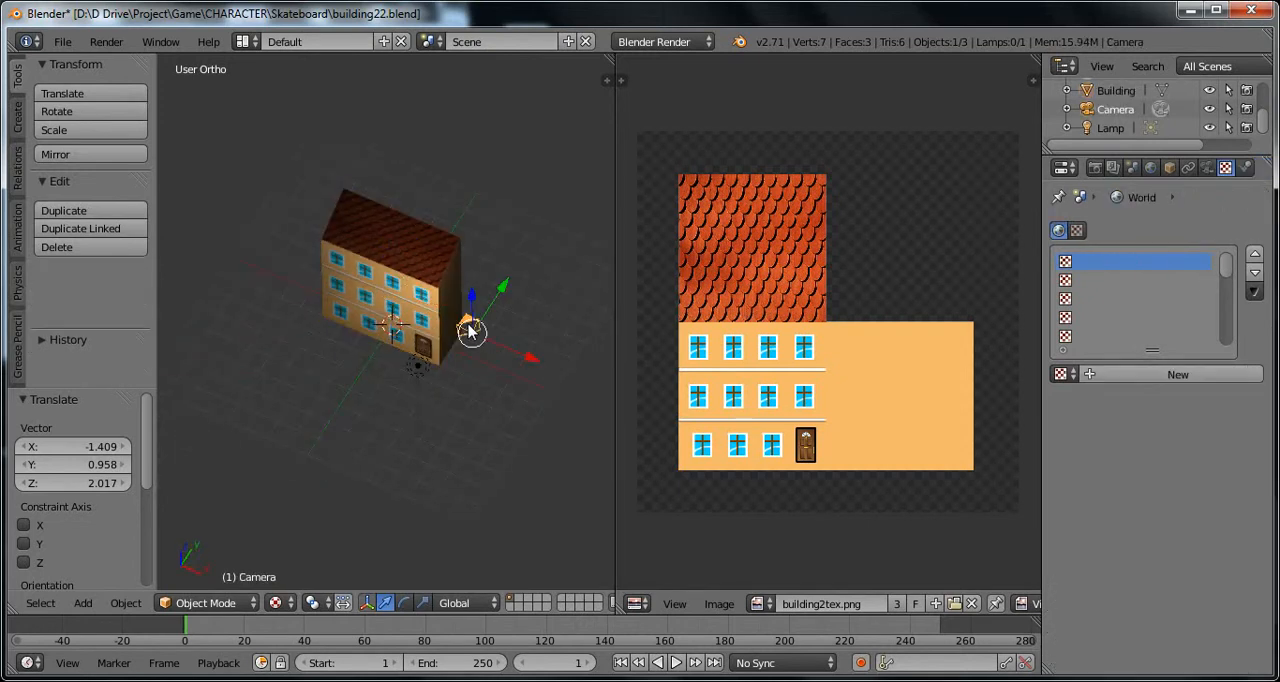
pyautogui.moveTo(350, 397)
pyautogui.mouseDown(button='middle')
pyautogui.moveTo(374, 351)
pyautogui.moveTo(354, 428)
pyautogui.moveTo(336, 404)
pyautogui.mouseUp(button='middle')
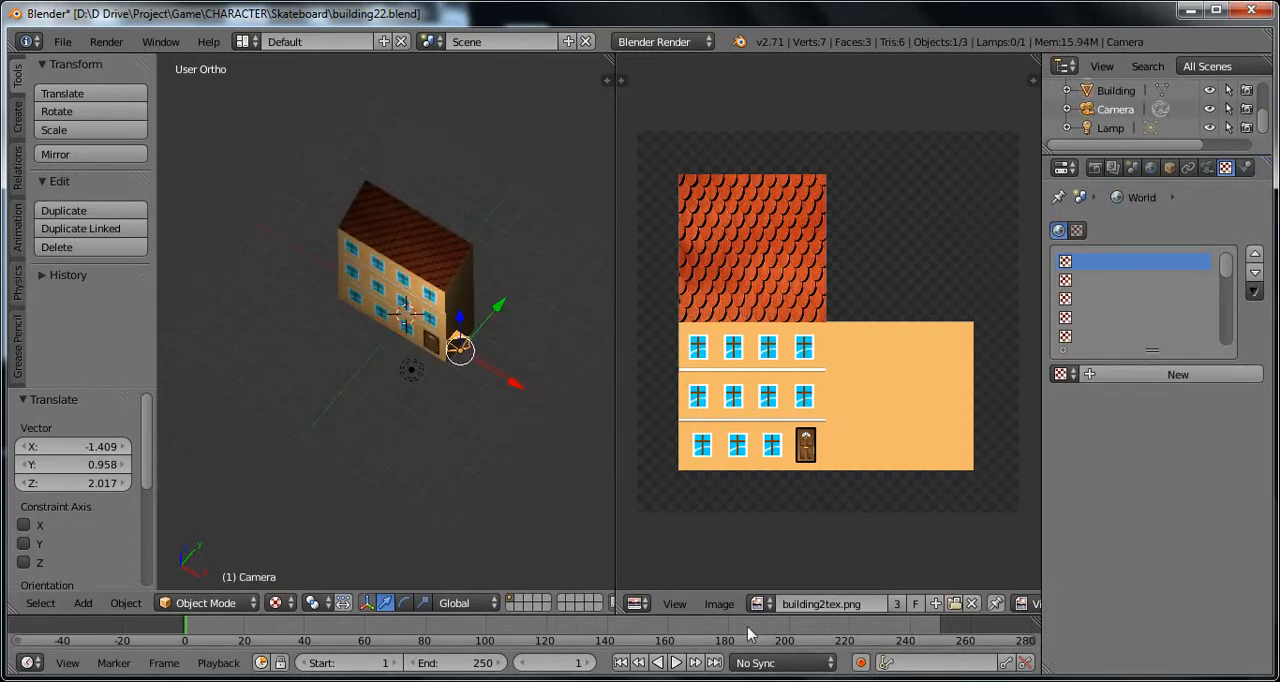
pyautogui.click(636, 603)
pyautogui.click(688, 580)
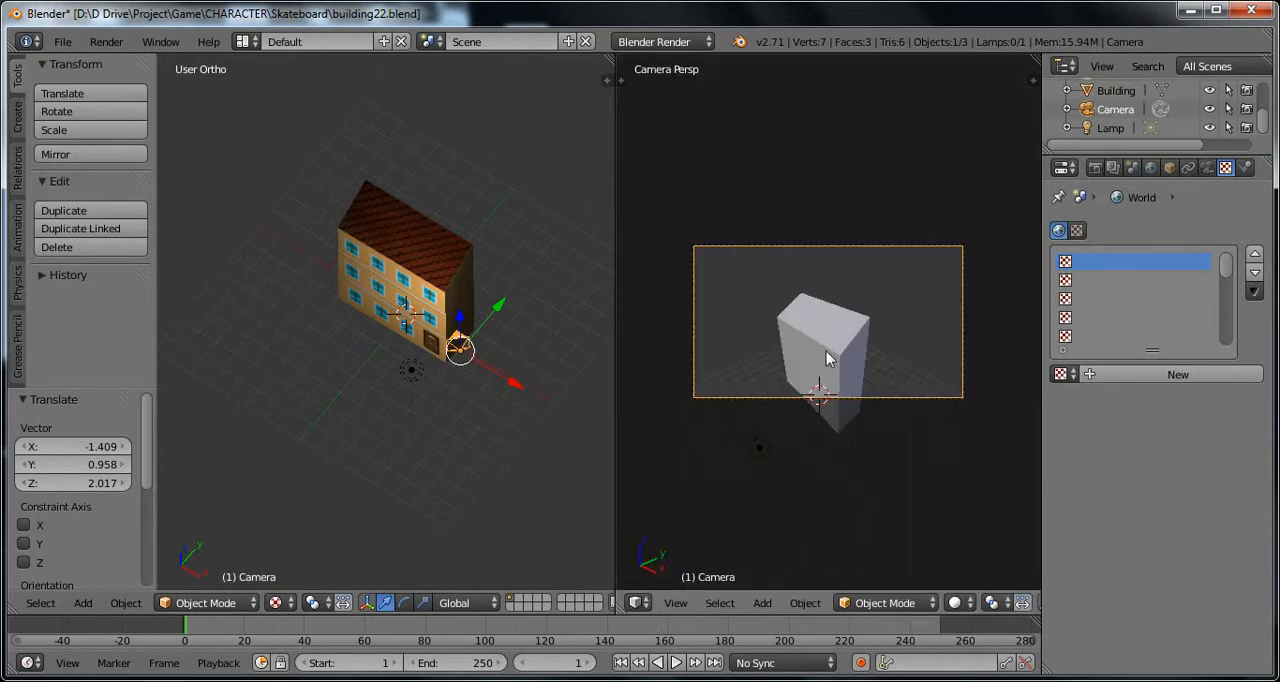
# Step: Move the camera closer to the building, about -1.375 and another -0.667 along X, and -1.699 along Z
pyautogui.moveTo(510, 402); pyautogui.dragTo(499, 262, button='middle')
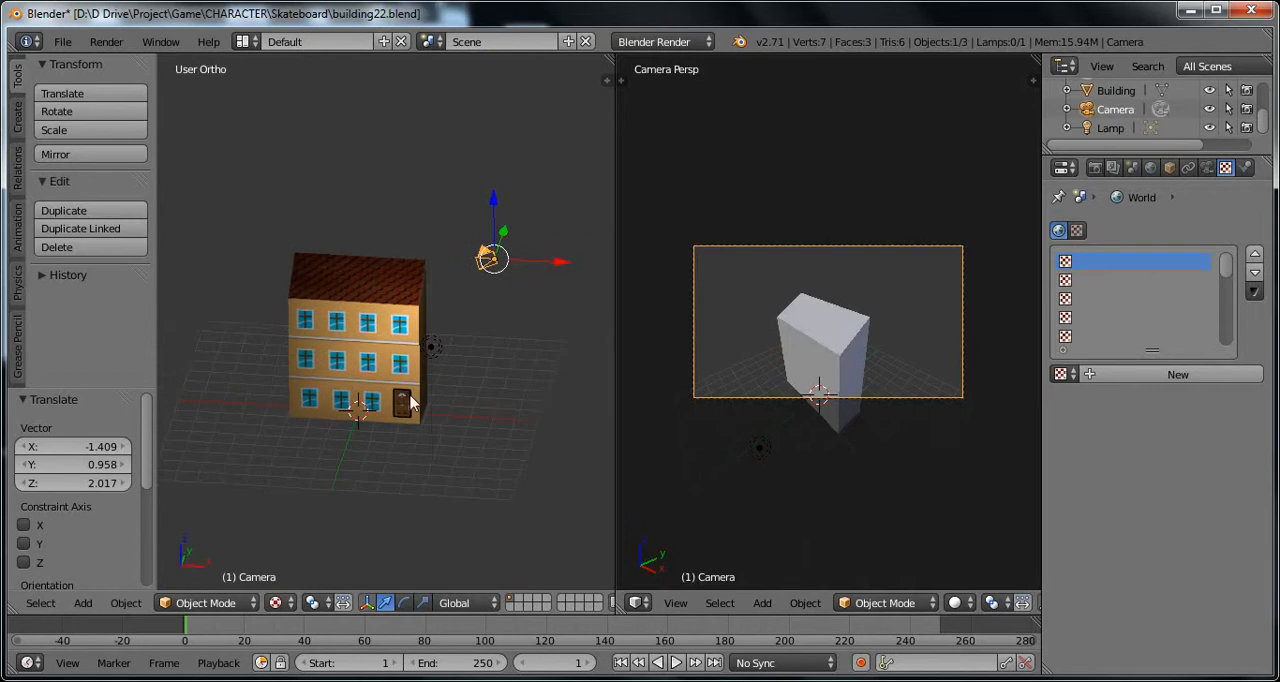
pyautogui.moveTo(555, 265); pyautogui.dragTo(518, 264)
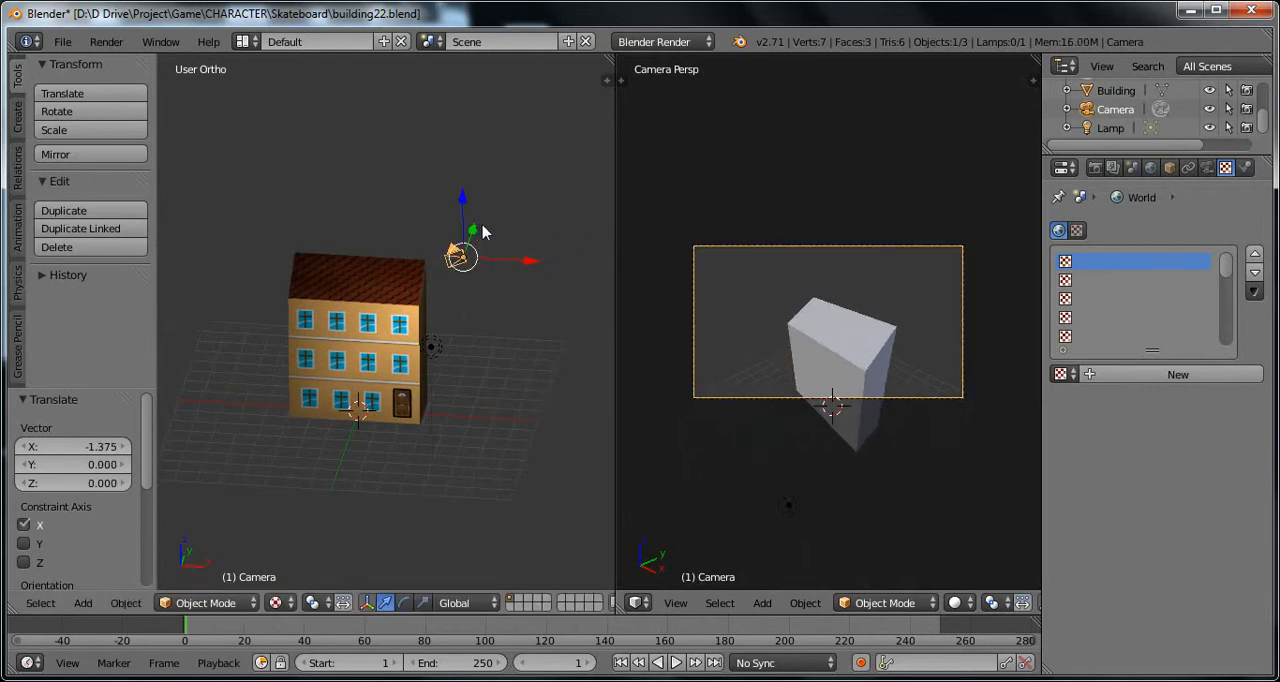
pyautogui.moveTo(456, 207); pyautogui.dragTo(468, 245)
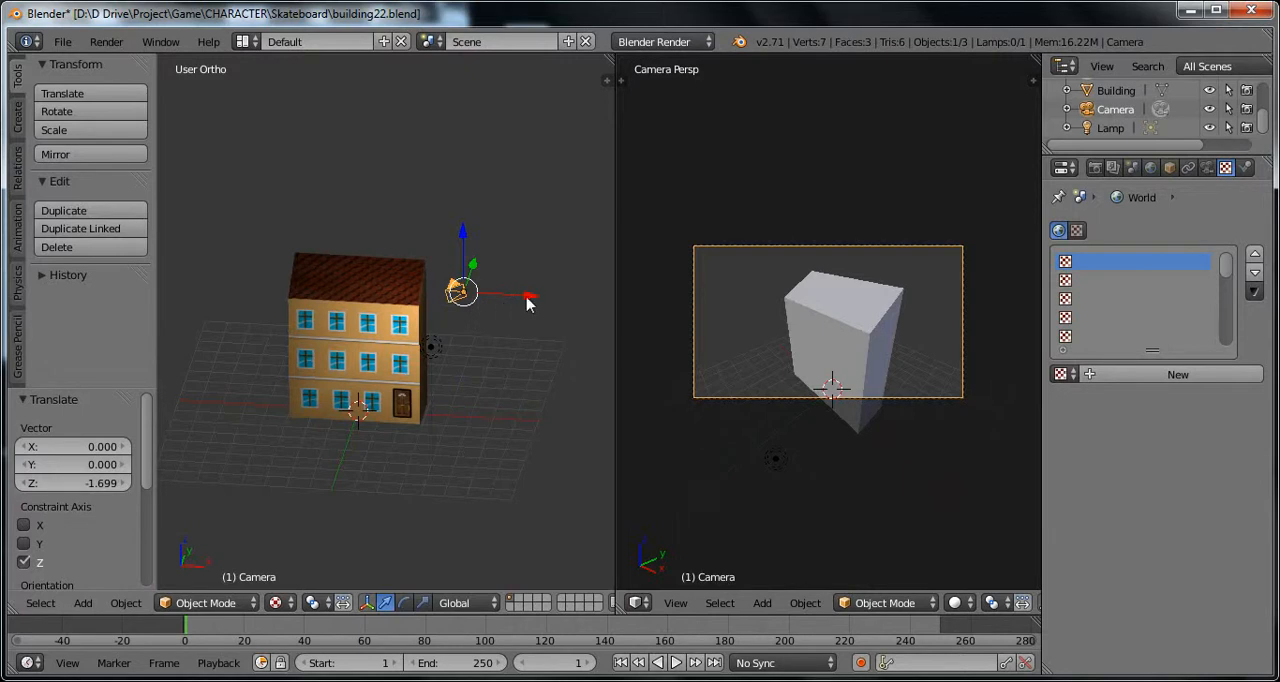
pyautogui.moveTo(530, 303); pyautogui.dragTo(509, 297)
pyautogui.moveTo(509, 297); pyautogui.dragTo(415, 350, button='middle')
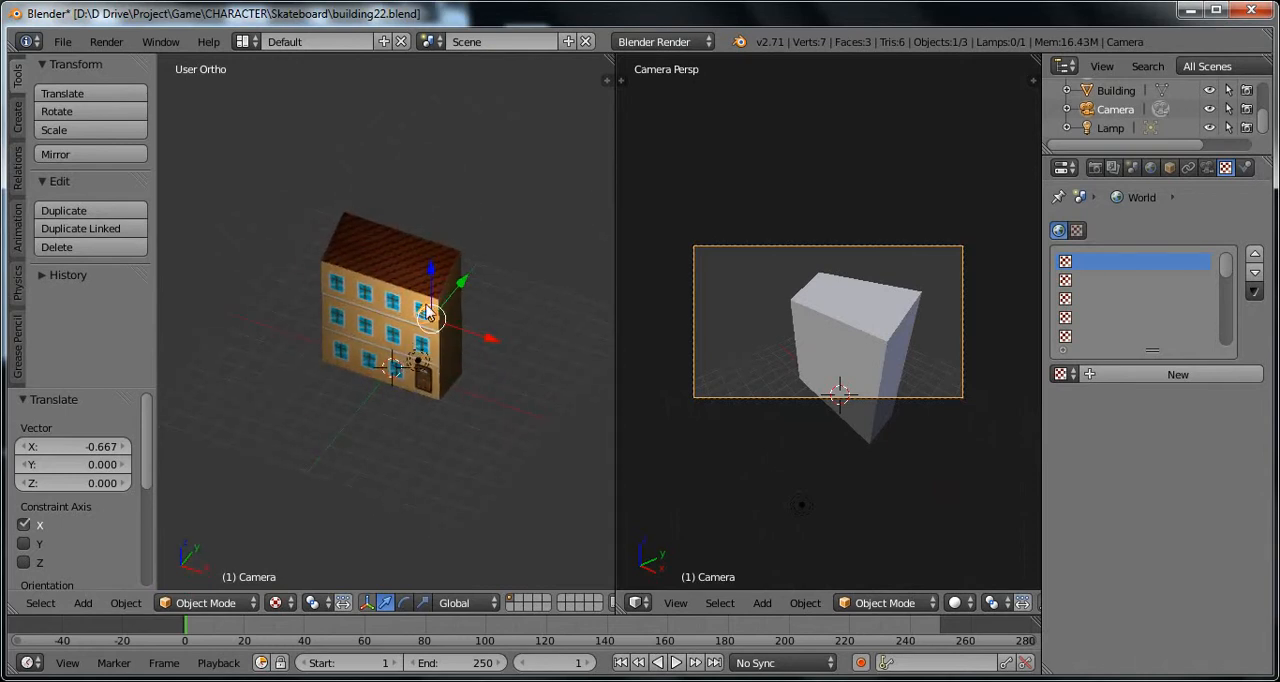
# Step: Try to rotate the camera freehand
pyautogui.press('r')
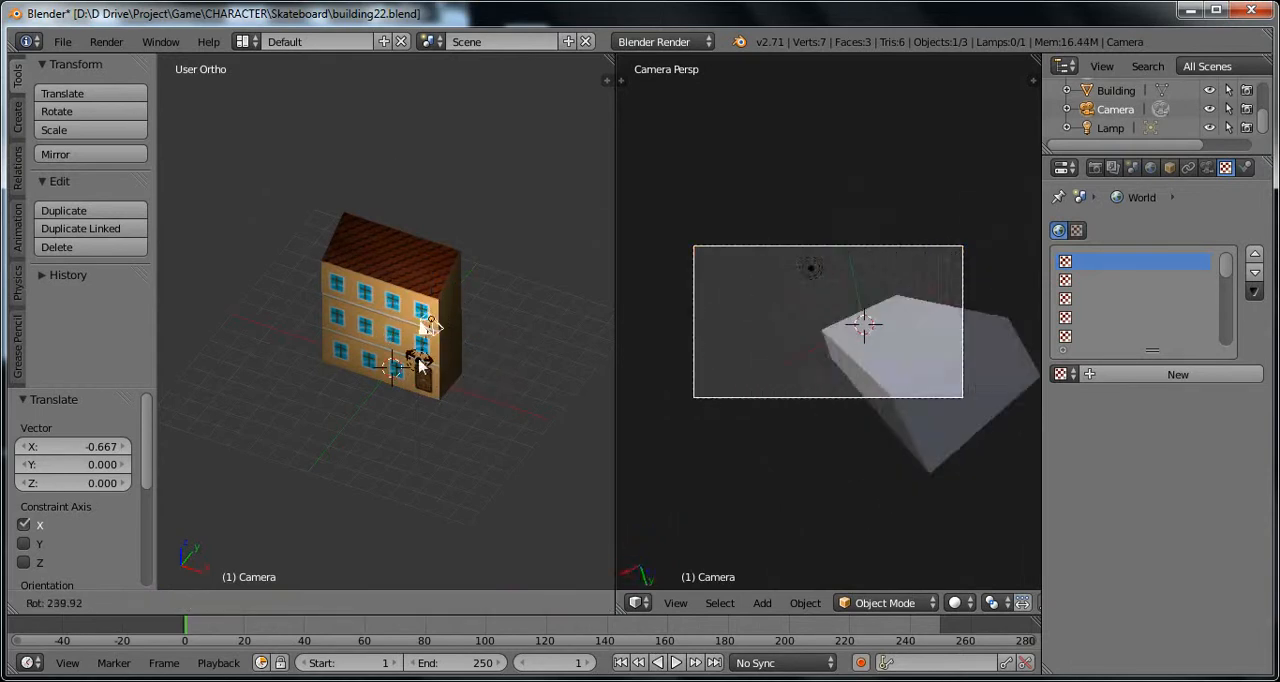
pyautogui.click(421, 338)
pyautogui.moveTo(377, 374); pyautogui.dragTo(441, 433, button='middle')
pyautogui.scroll(1, 402, 432)
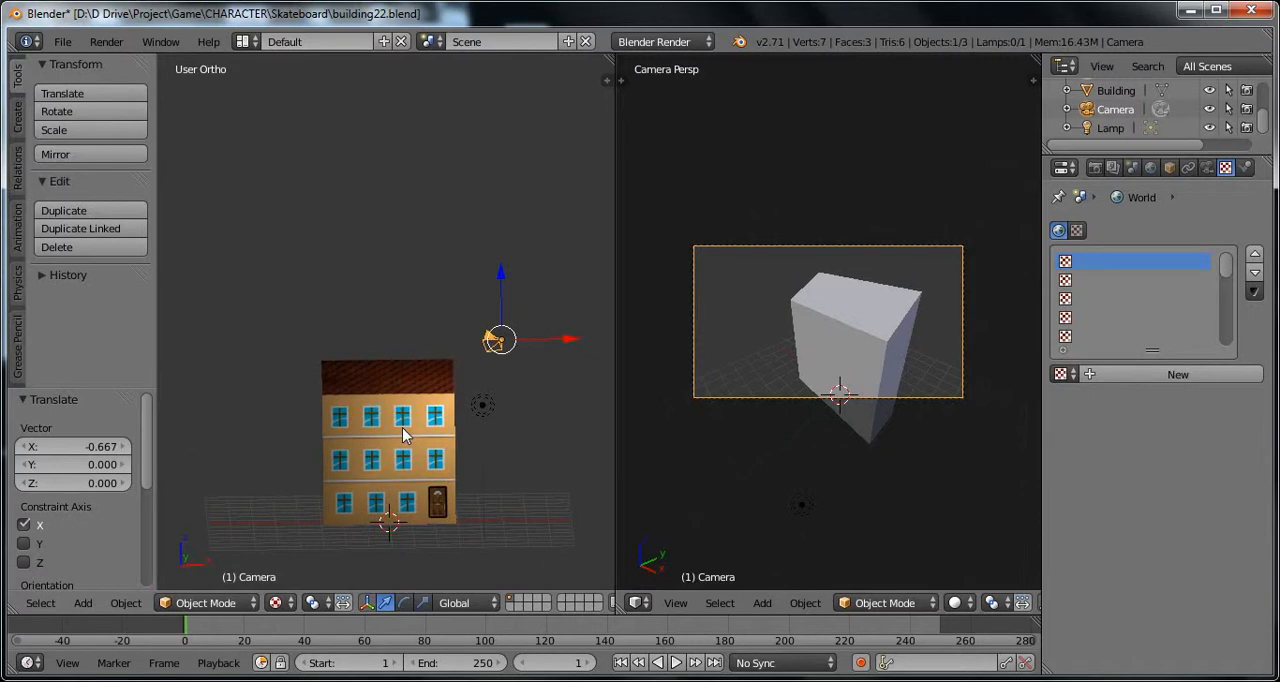
# Step: Align the camera to a front orthographic view centred on the building
pyautogui.press('KP_1')
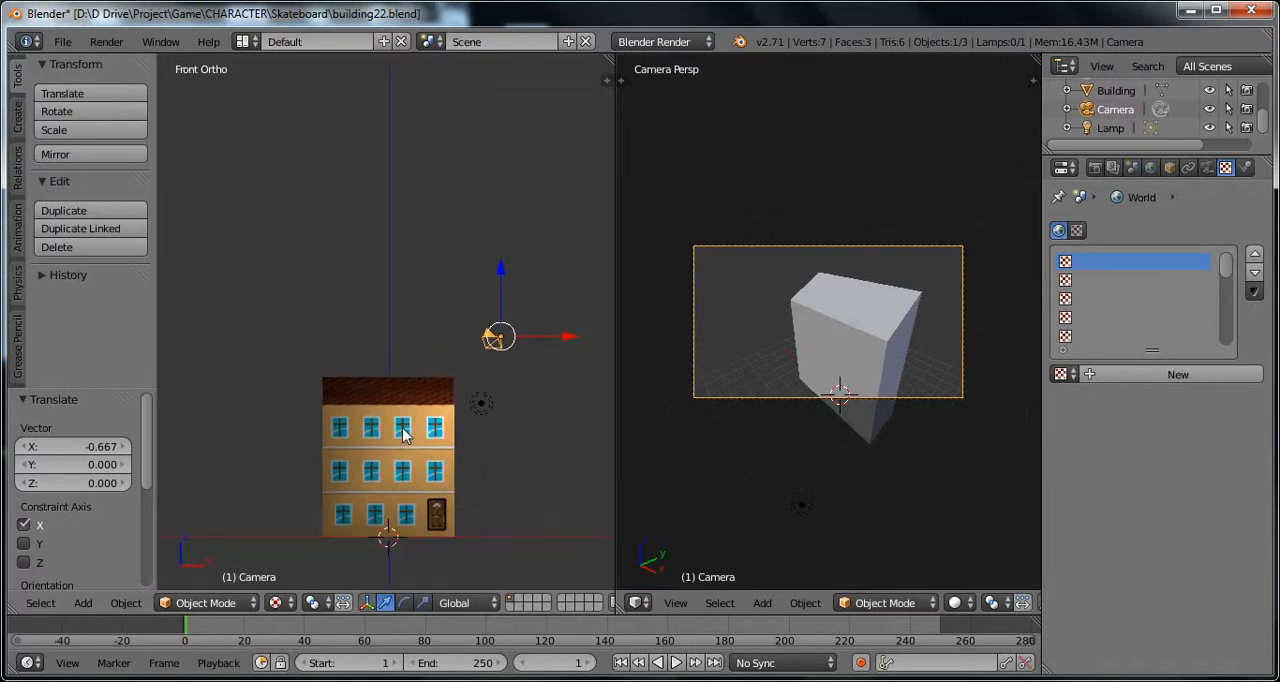
pyautogui.scroll(3, 403, 433)
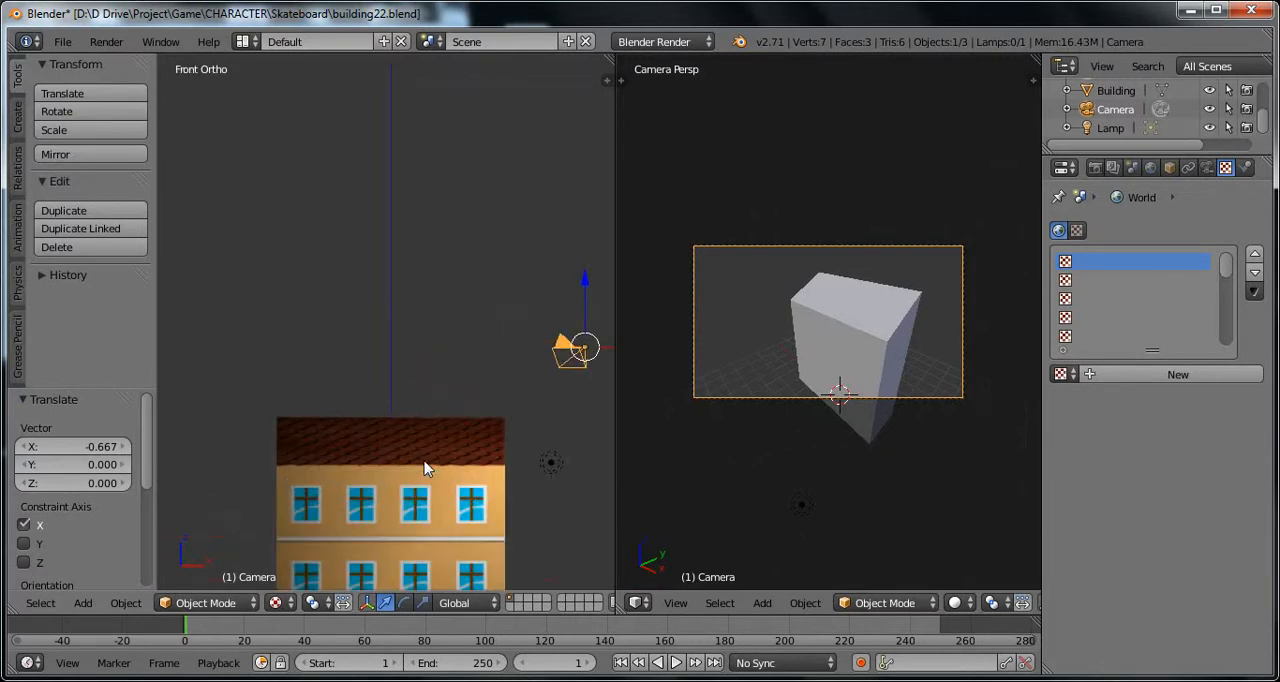
pyautogui.rightClick(416, 483)
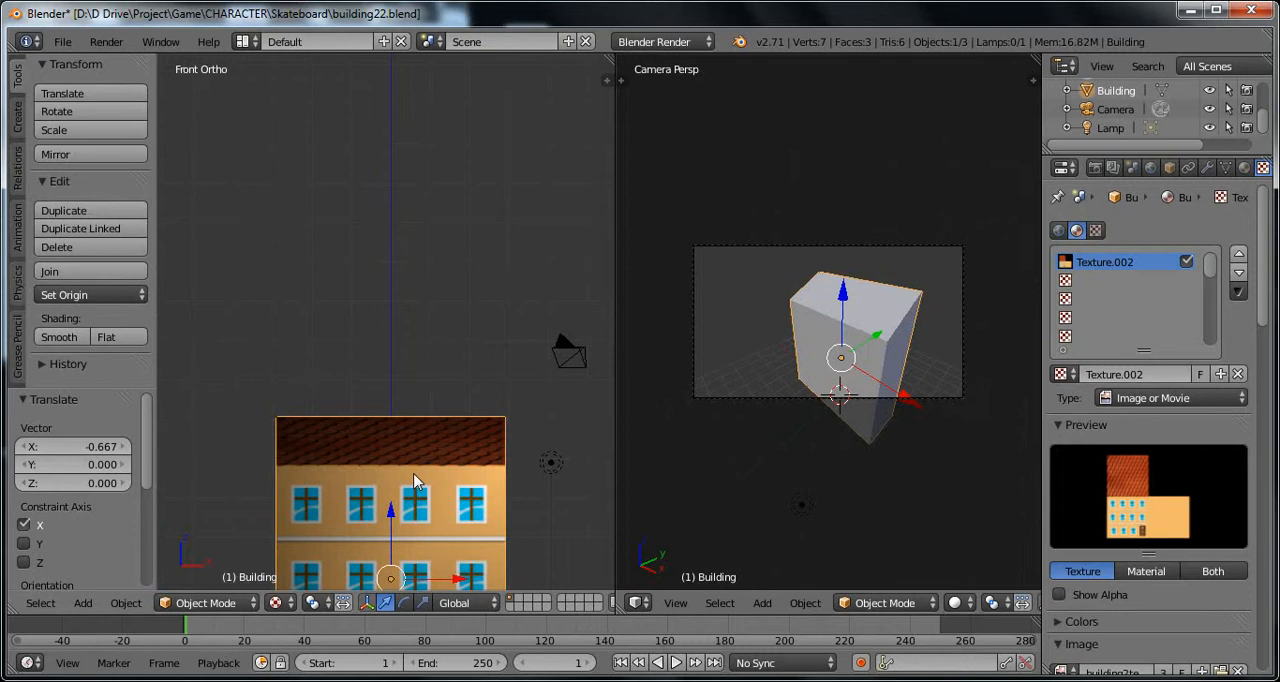
pyautogui.press('KP_Decimal')
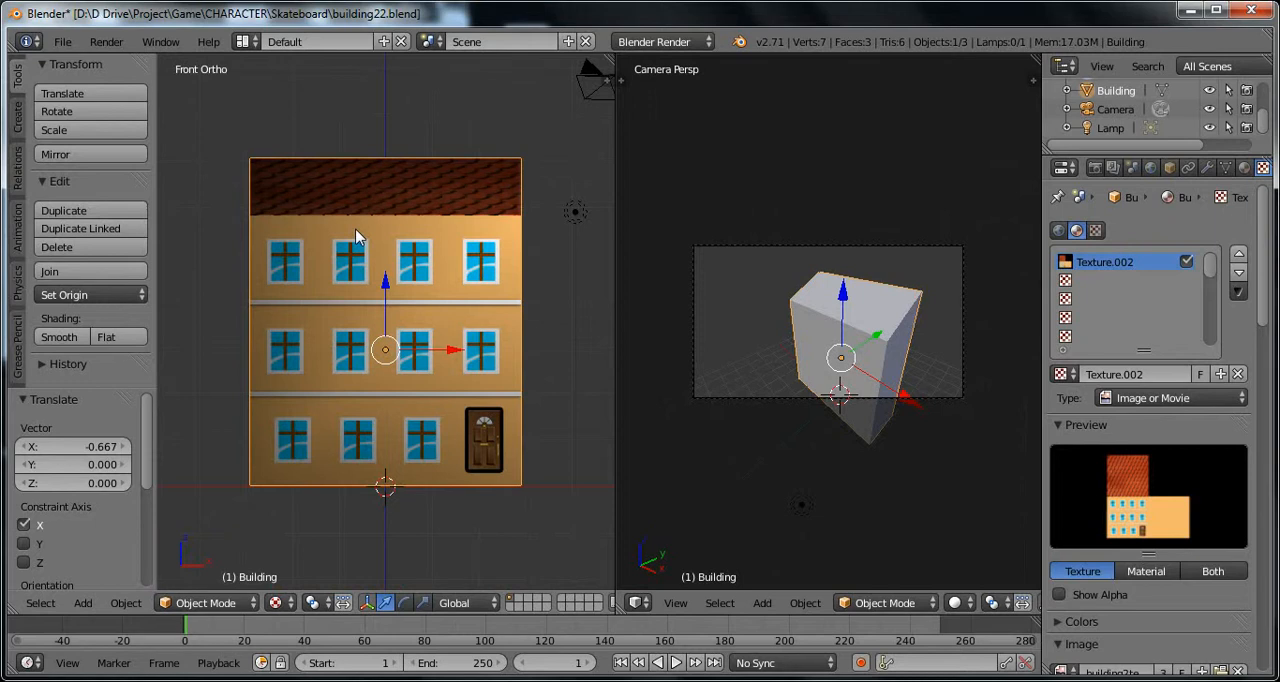
pyautogui.scroll(-1, 408, 292)
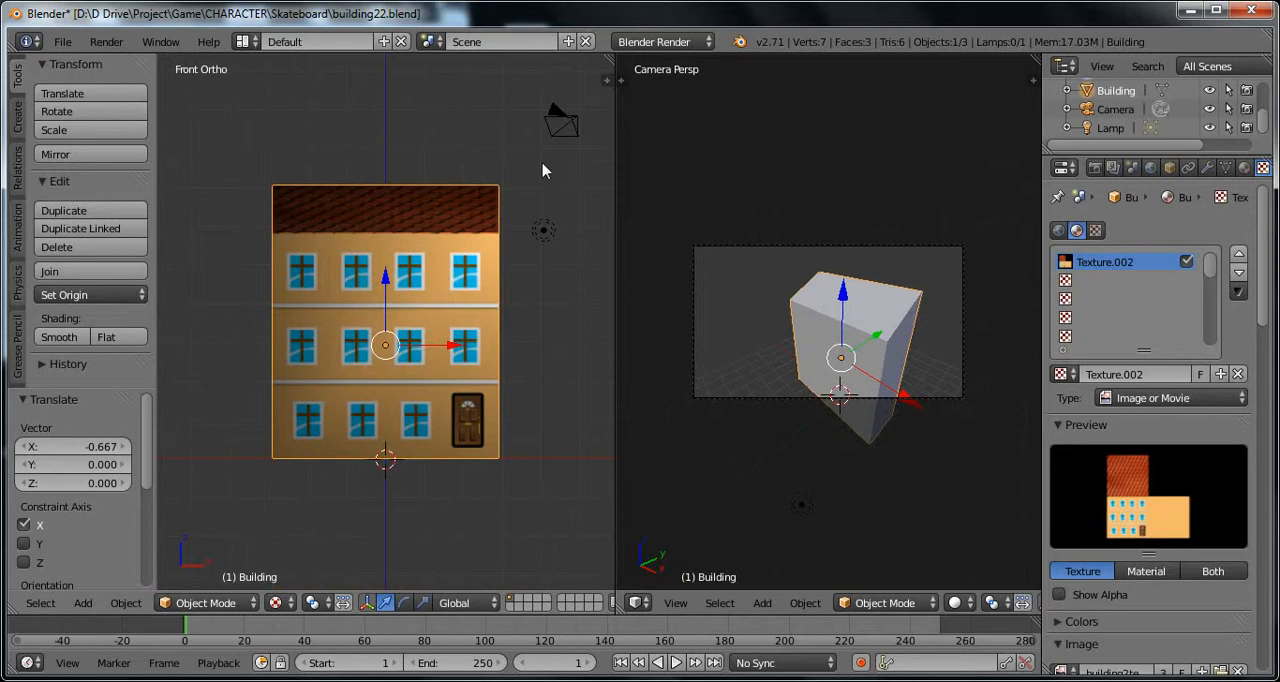
pyautogui.rightClick(568, 122)
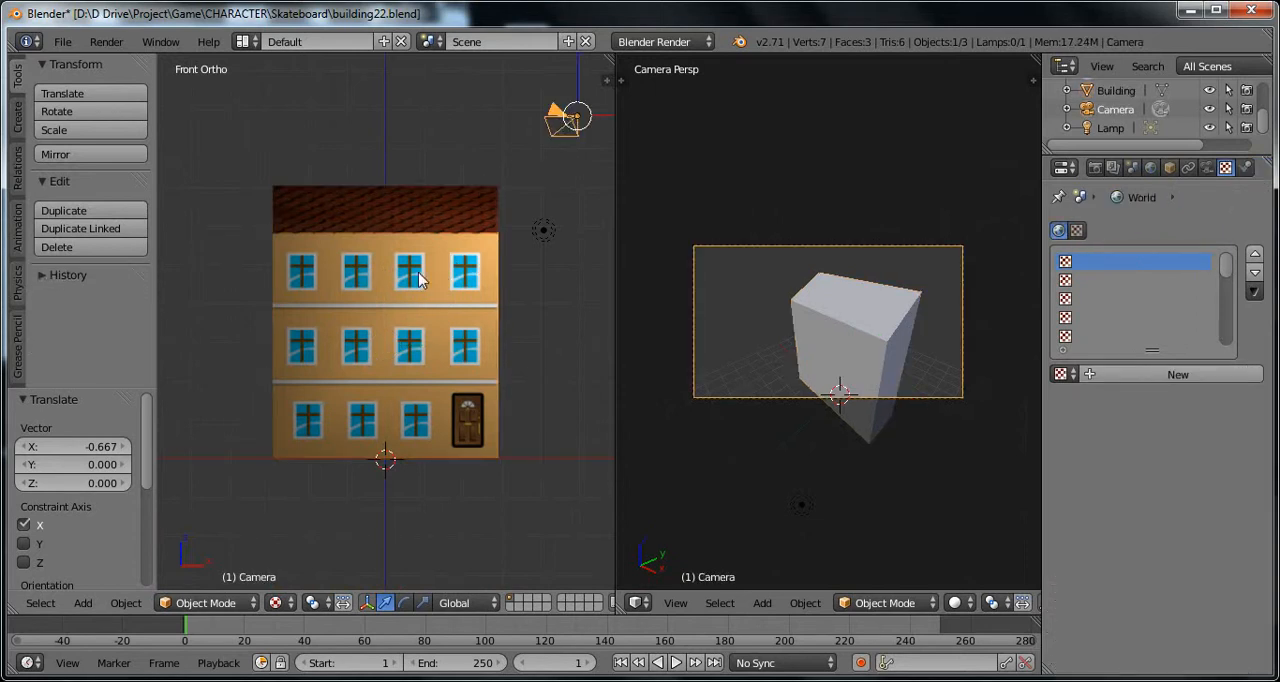
pyautogui.scroll(-1, 381, 265)
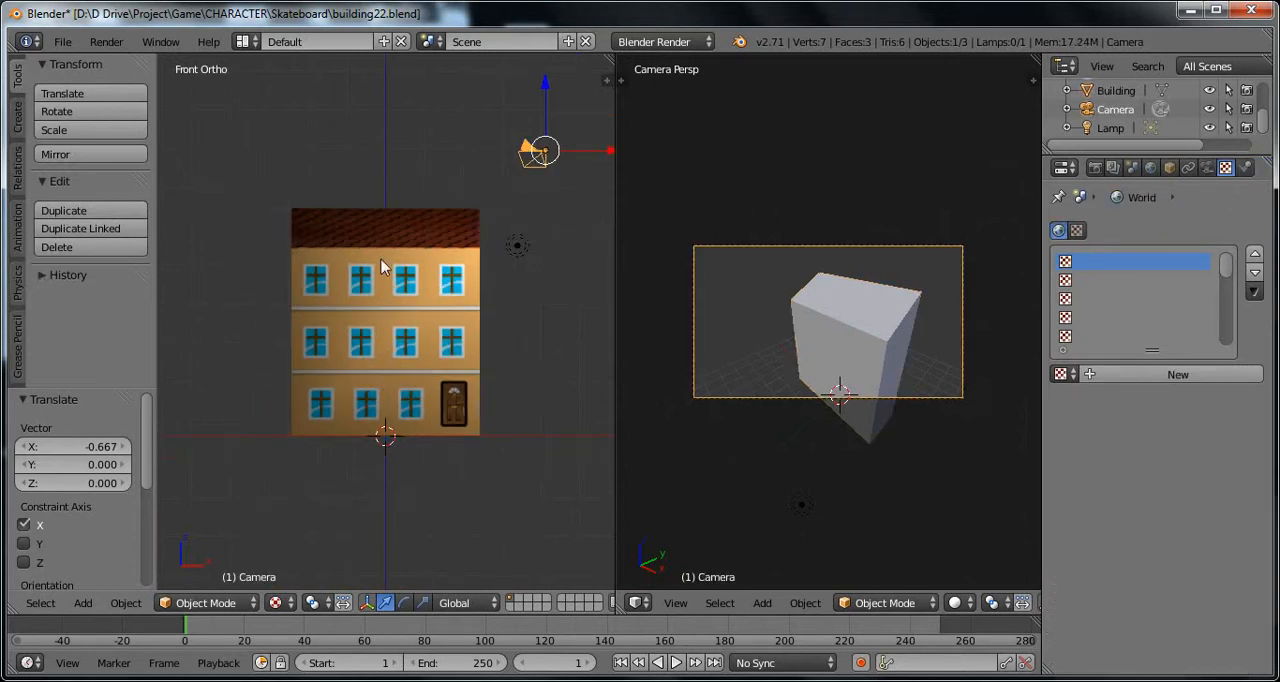
pyautogui.scroll(-1, 381, 265)
pyautogui.scroll(1, 381, 265)
pyautogui.scroll(-1, 381, 265)
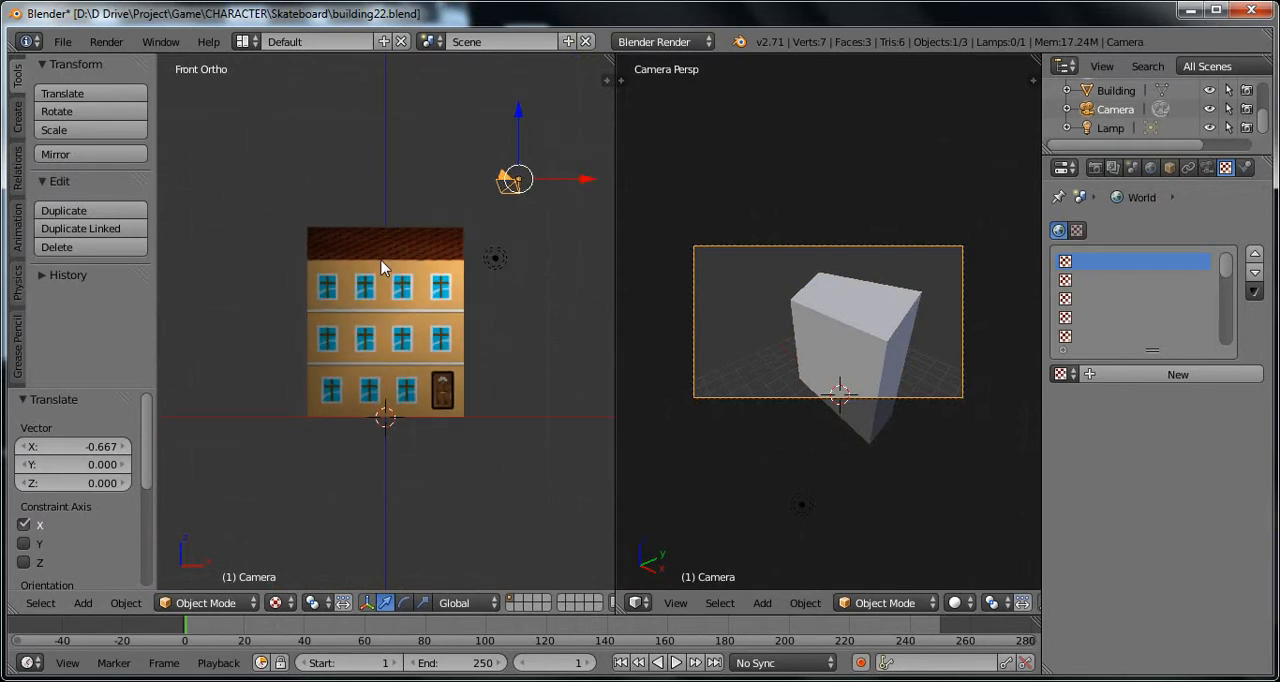
pyautogui.press('ctrl+alt+KP_0')
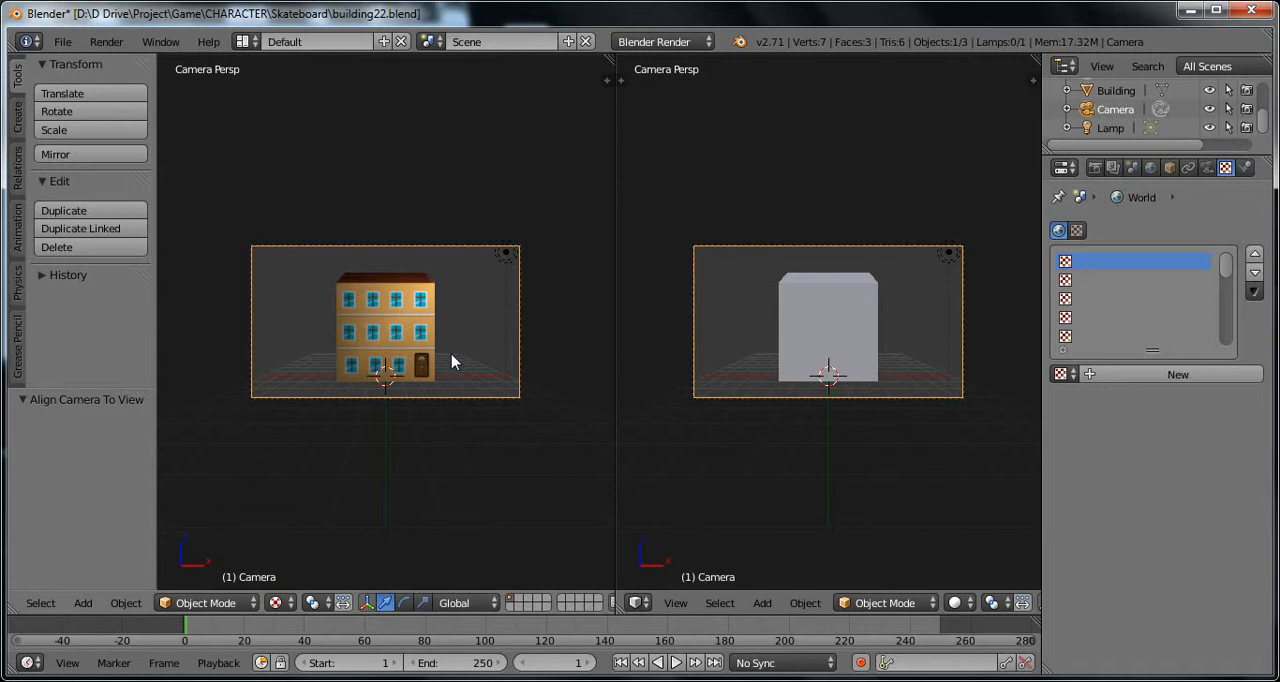
# Step: Align the camera to an angled view of the building from above, showing its front, side and roof
pyautogui.moveTo(447, 363); pyautogui.dragTo(389, 301, button='middle')
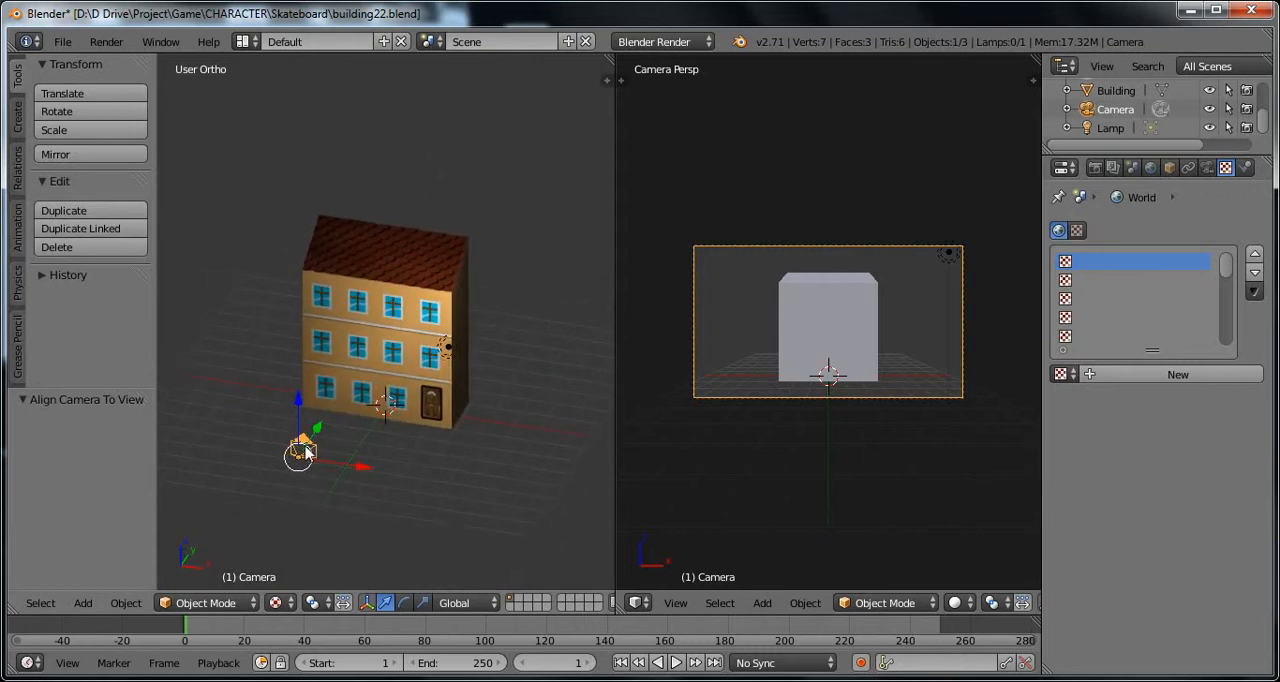
pyautogui.moveTo(363, 400); pyautogui.dragTo(336, 407, button='middle')
pyautogui.scroll(3, 433, 300)
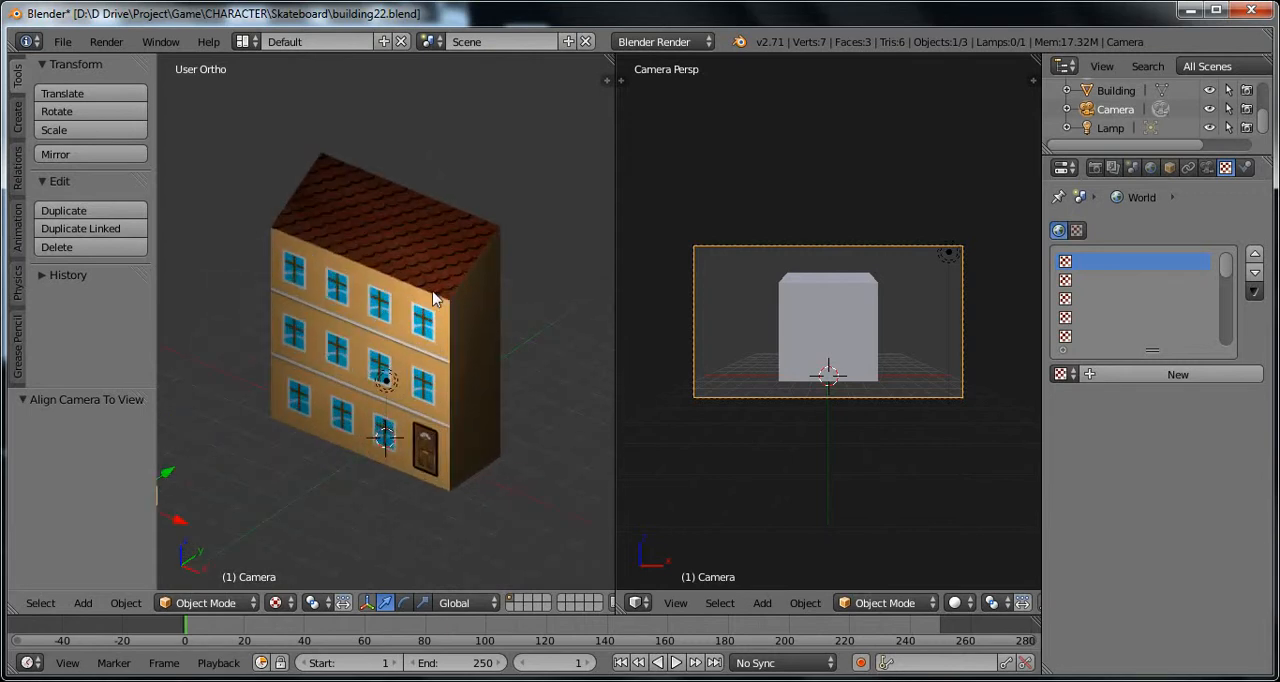
pyautogui.scroll(-2, 433, 298)
pyautogui.press('ctrl+alt+KP_0')
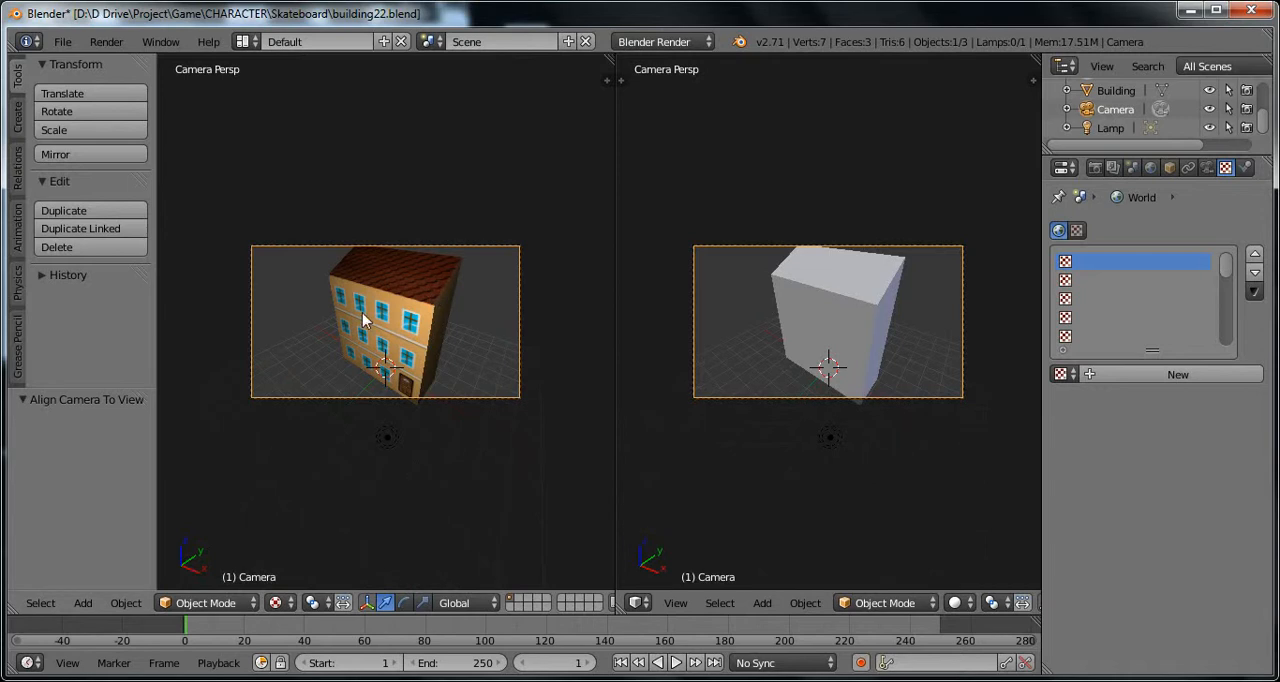
# Step: Move the camera about -1.041 along Y and about -0.558 along X
pyautogui.moveTo(363, 320); pyautogui.dragTo(446, 255, button='middle')
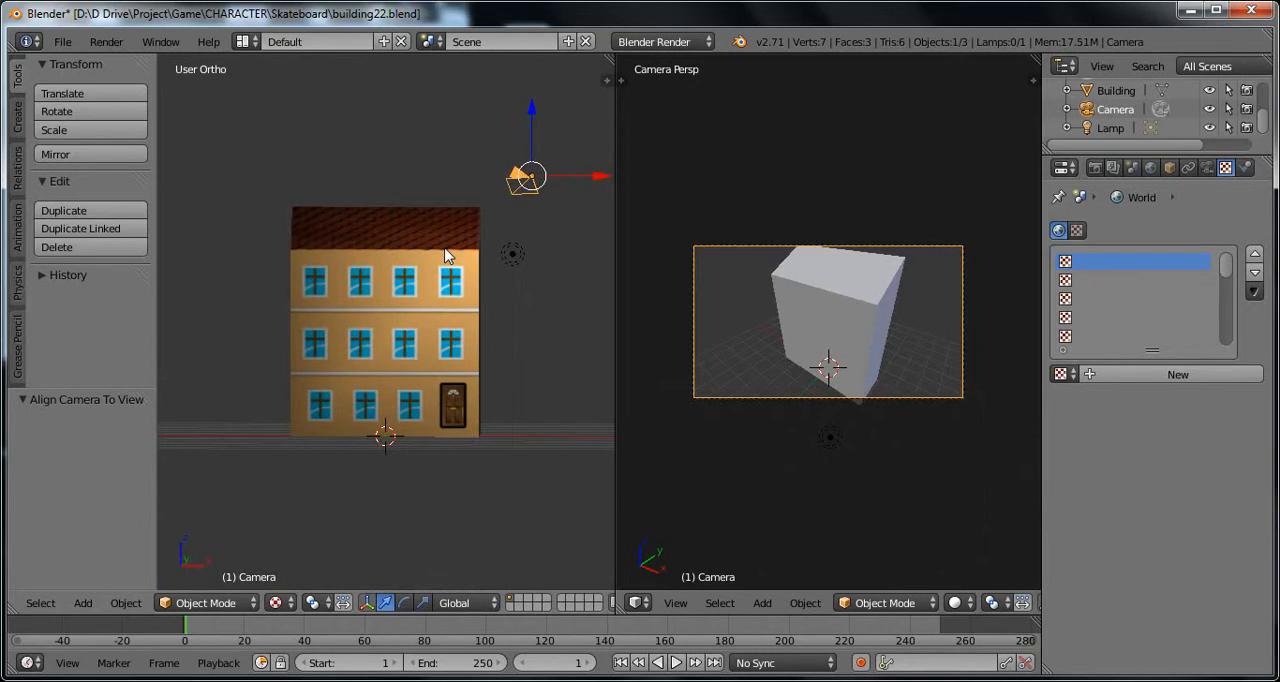
pyautogui.scroll(-2, 447, 225)
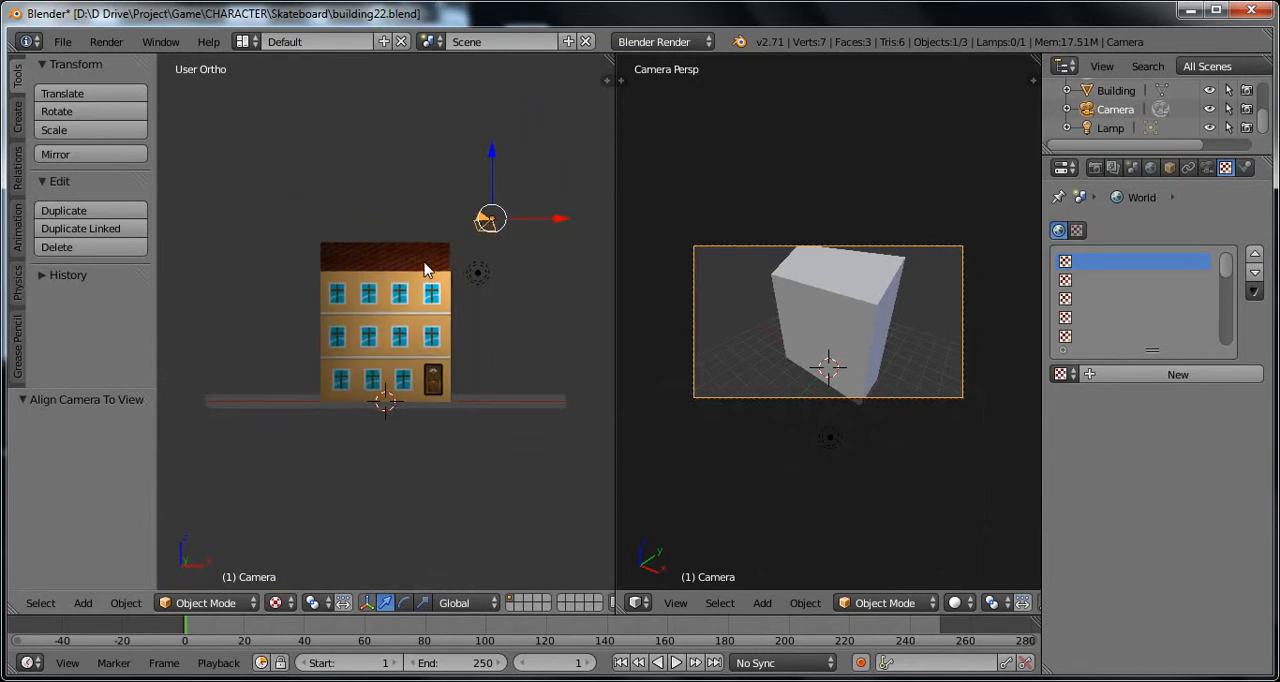
pyautogui.press('KP_1')
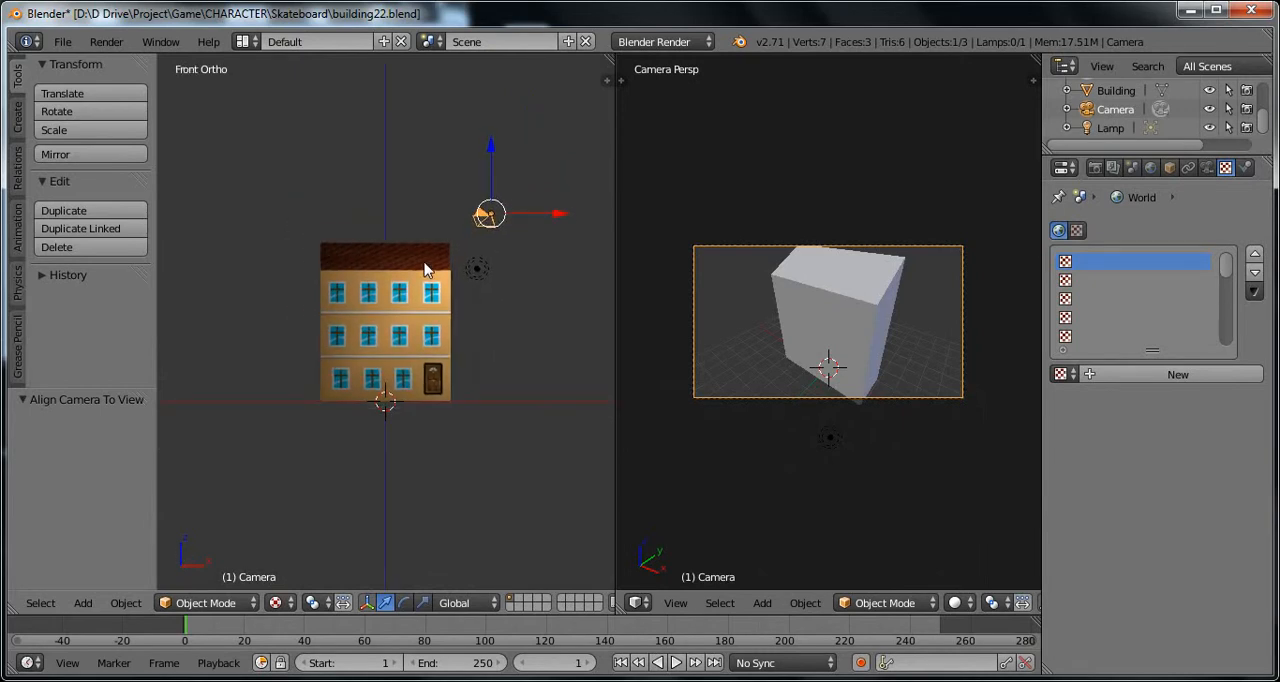
pyautogui.scroll(-2, 427, 270)
pyautogui.moveTo(429, 271); pyautogui.dragTo(374, 443, button='middle')
pyautogui.scroll(3, 418, 368)
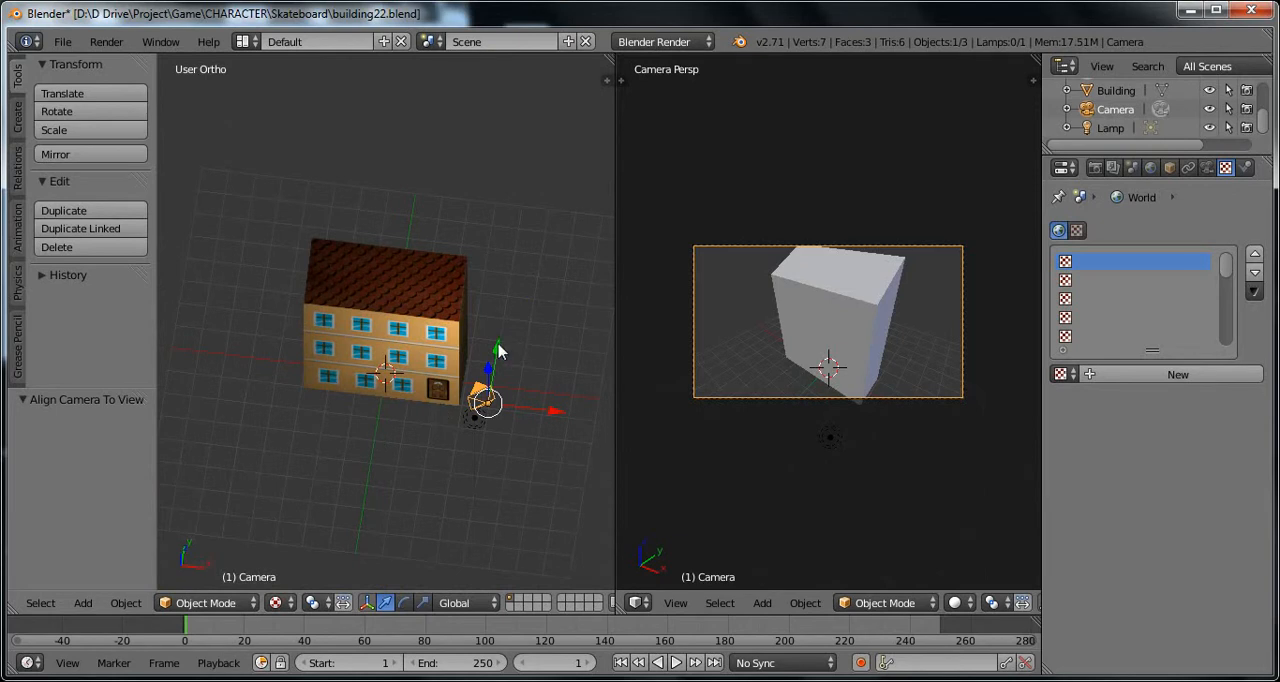
pyautogui.press('g')
pyautogui.press('y')
pyautogui.click(495, 374)
pyautogui.moveTo(382, 453); pyautogui.dragTo(524, 413, button='middle')
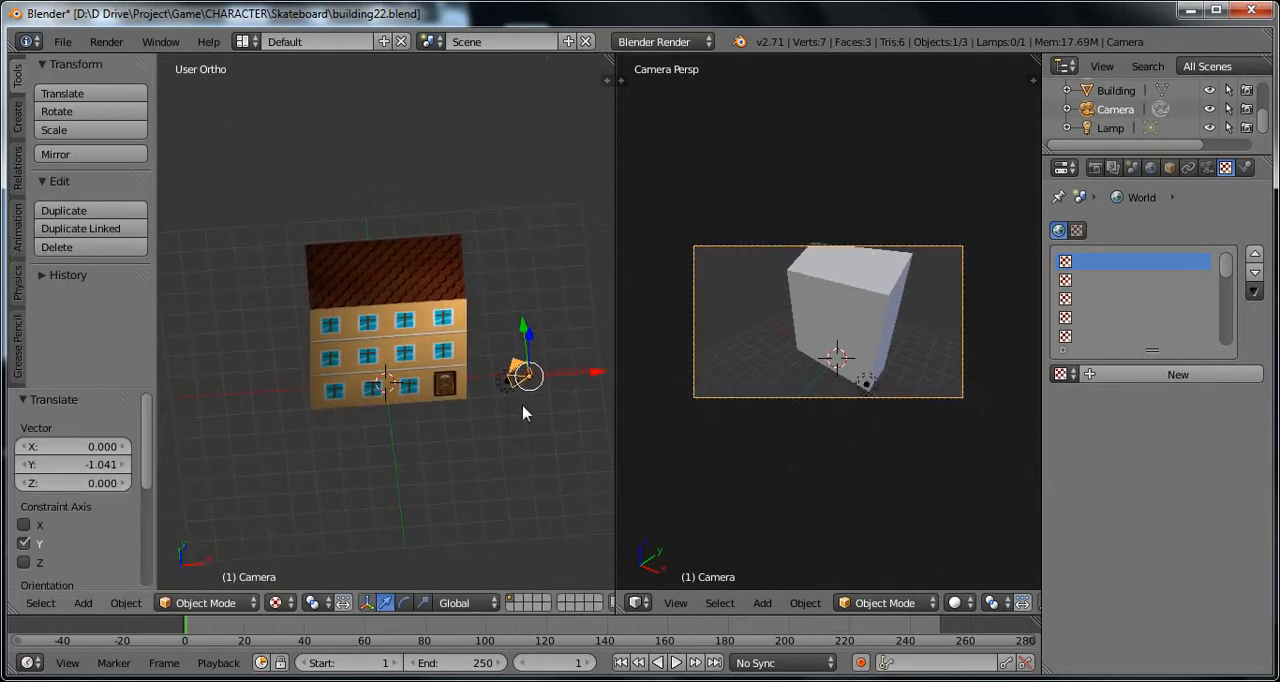
pyautogui.moveTo(588, 376); pyautogui.dragTo(572, 374)
# Step: Show the building's object constraint settings and view the available constraint types
pyautogui.rightClick(413, 303)
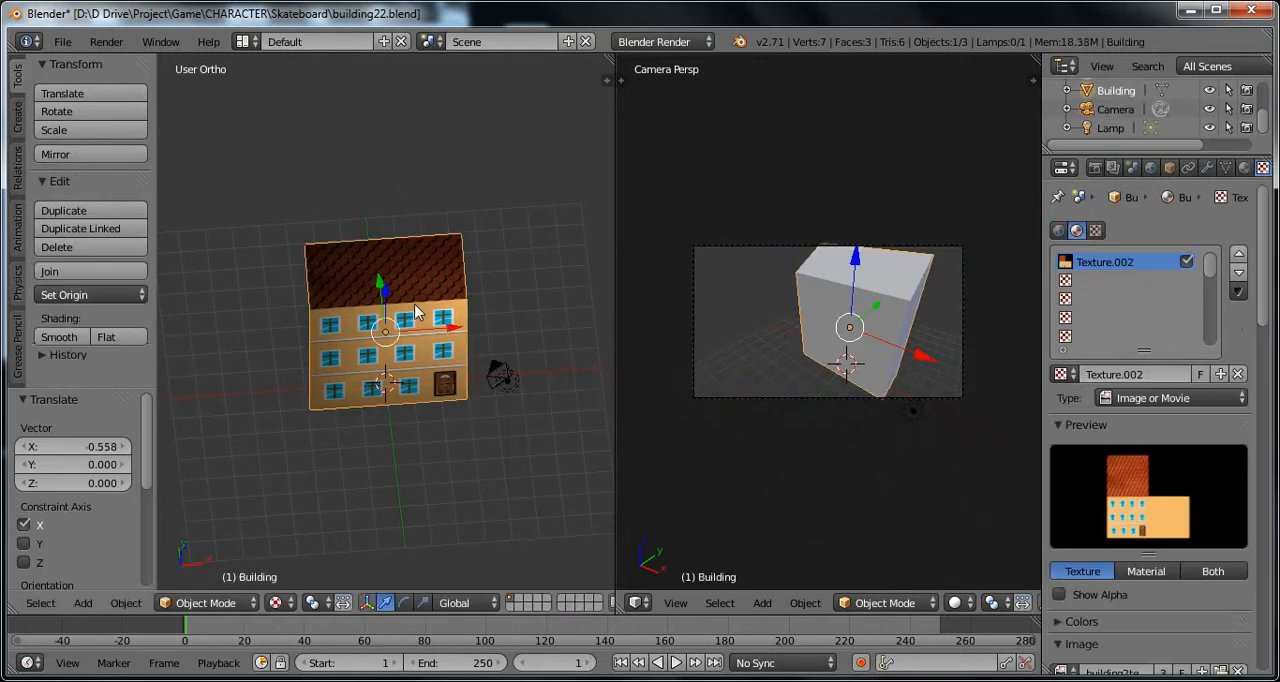
pyautogui.click(1190, 170)
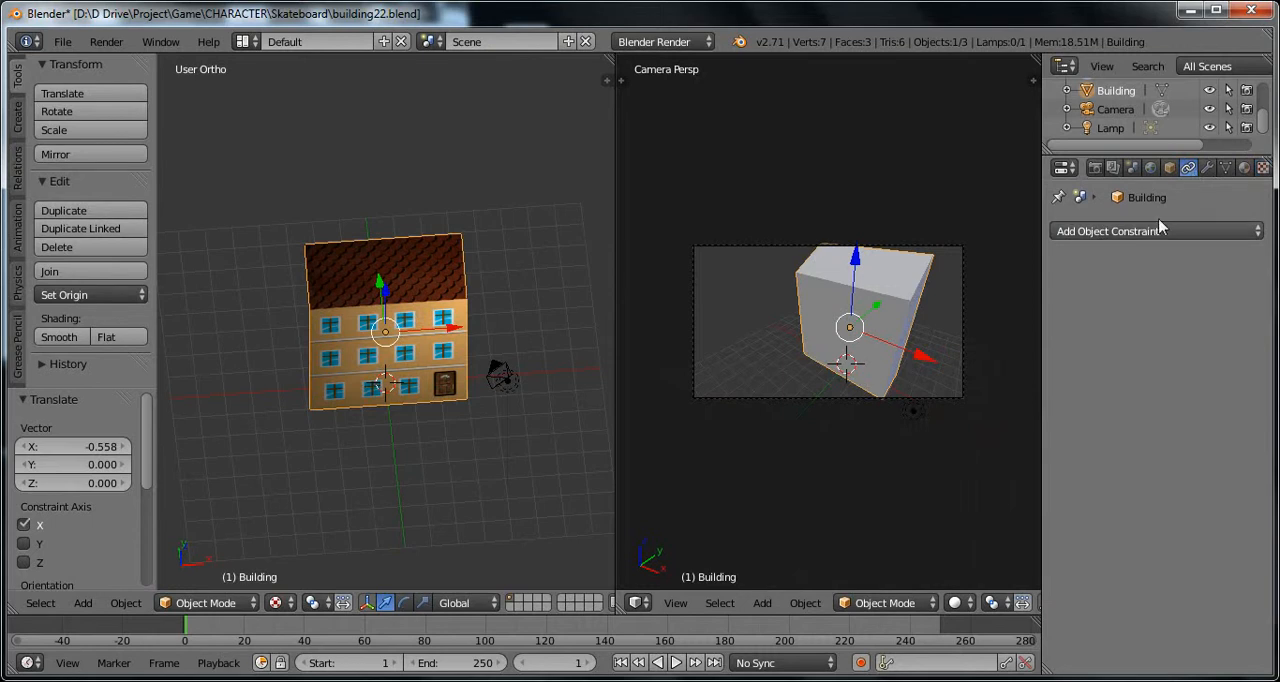
pyautogui.click(1207, 167)
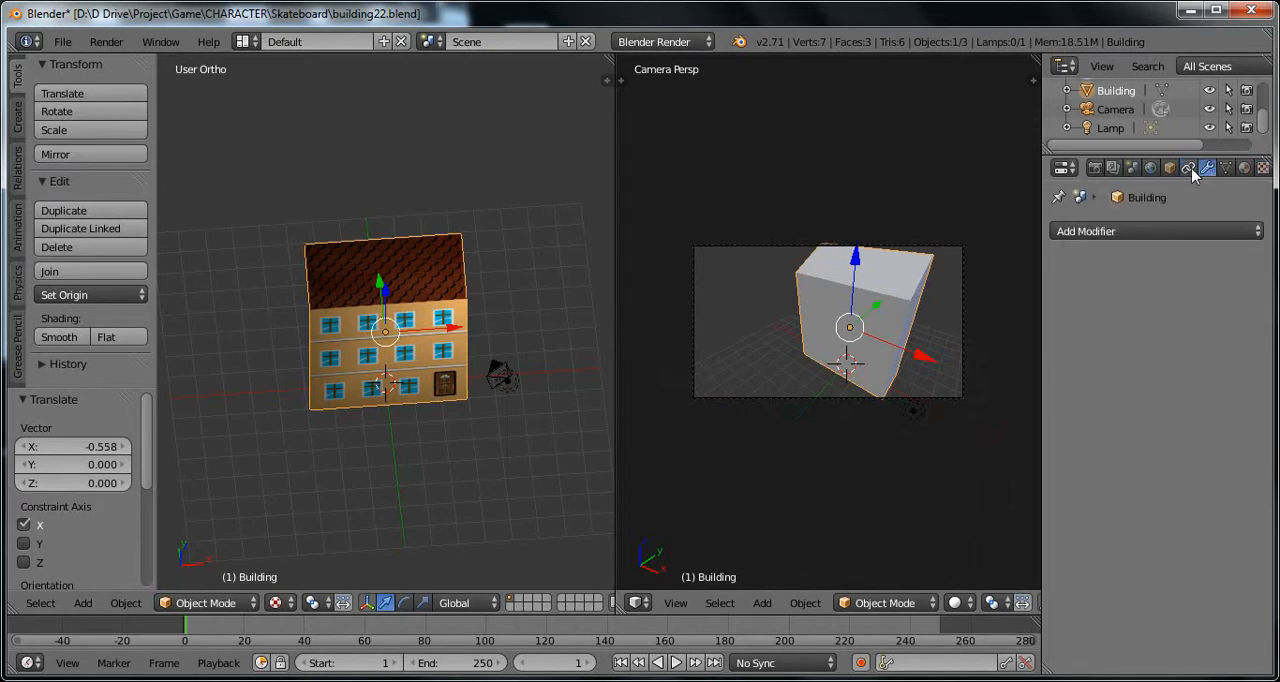
pyautogui.click(1188, 167)
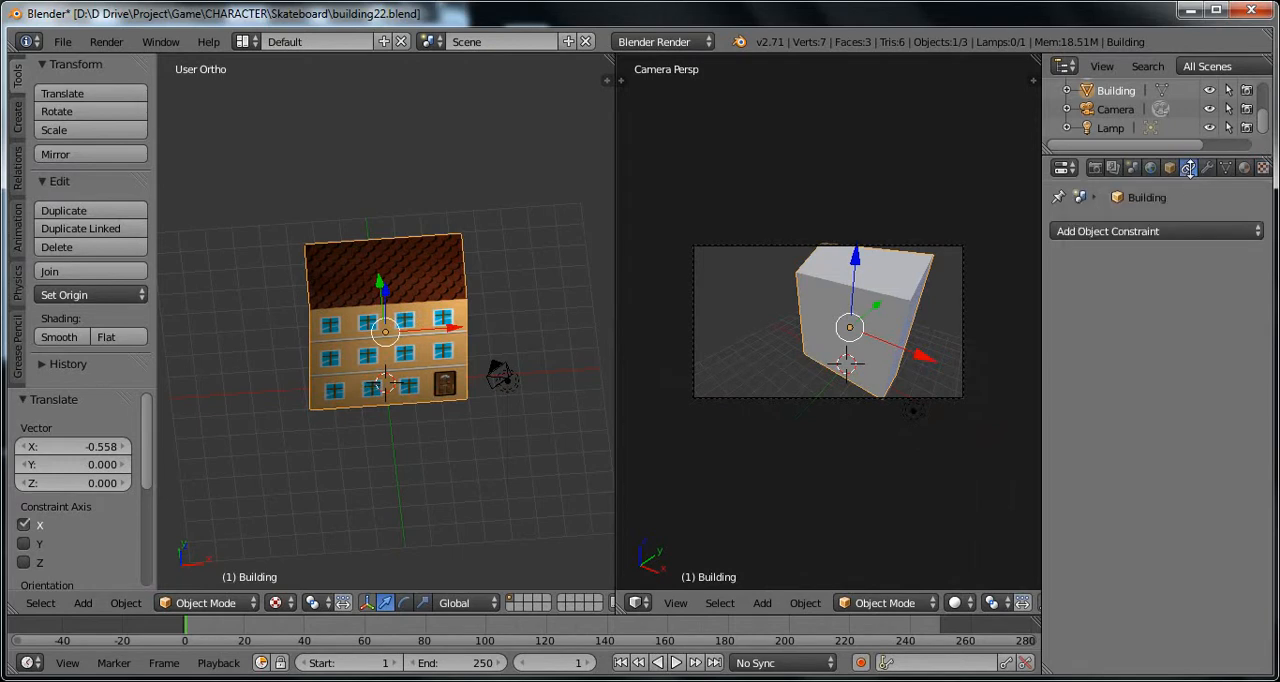
pyautogui.click(1221, 232)
# Step: Add a Damped Track constraint to the camera
pyautogui.moveTo(585, 393); pyautogui.dragTo(507, 352, button='middle')
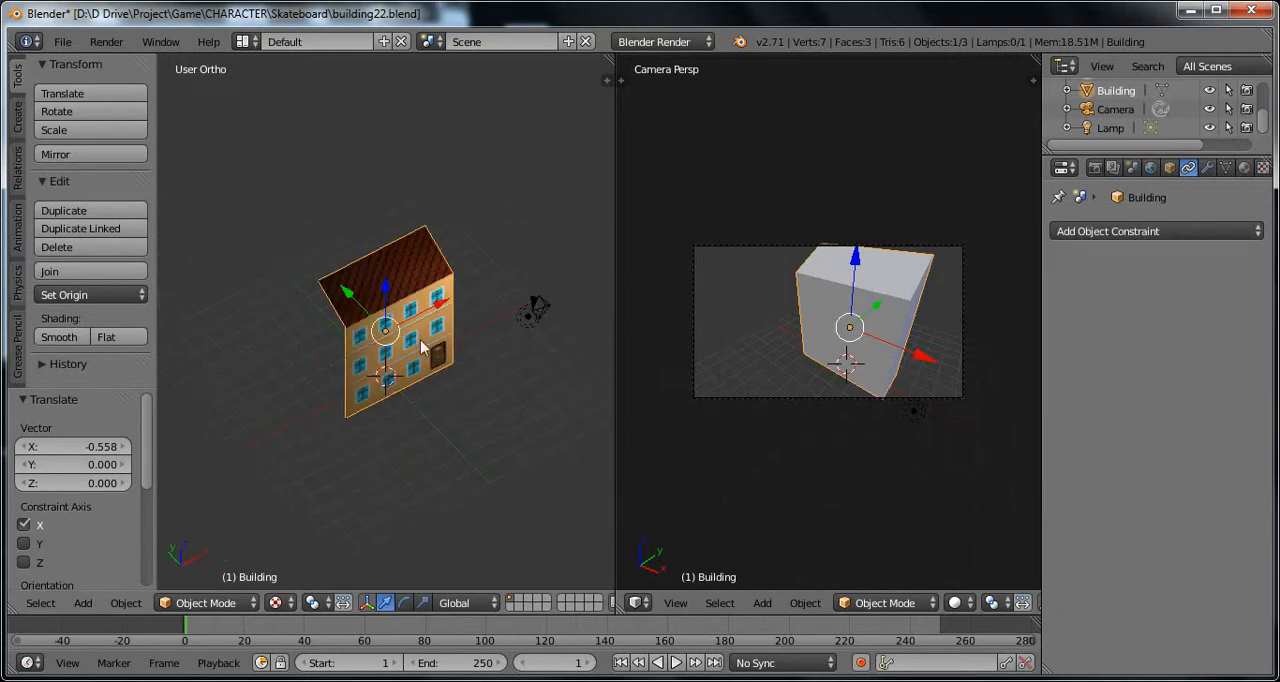
pyautogui.rightClick(525, 313)
pyautogui.rightClick(423, 328)
pyautogui.rightClick(525, 316)
pyautogui.rightClick(443, 318)
pyautogui.rightClick(536, 311)
pyautogui.moveTo(523, 360); pyautogui.dragTo(495, 395, button='middle')
pyautogui.click(1175, 232)
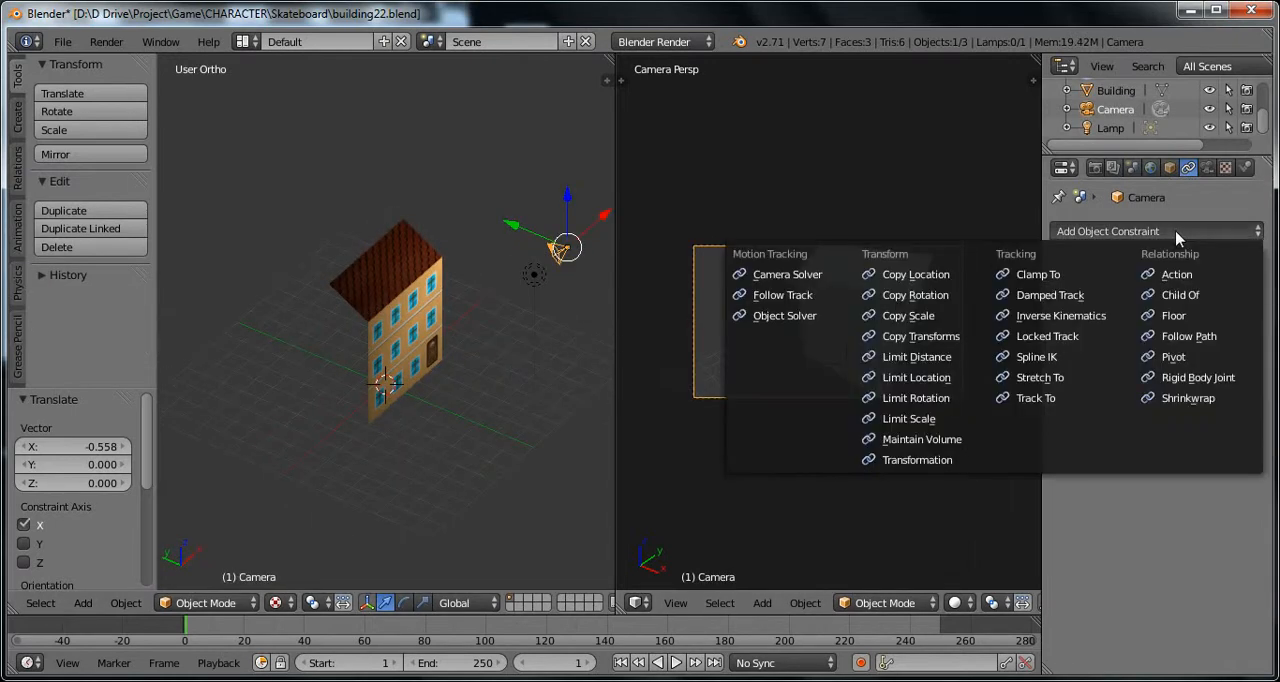
pyautogui.click(1071, 296)
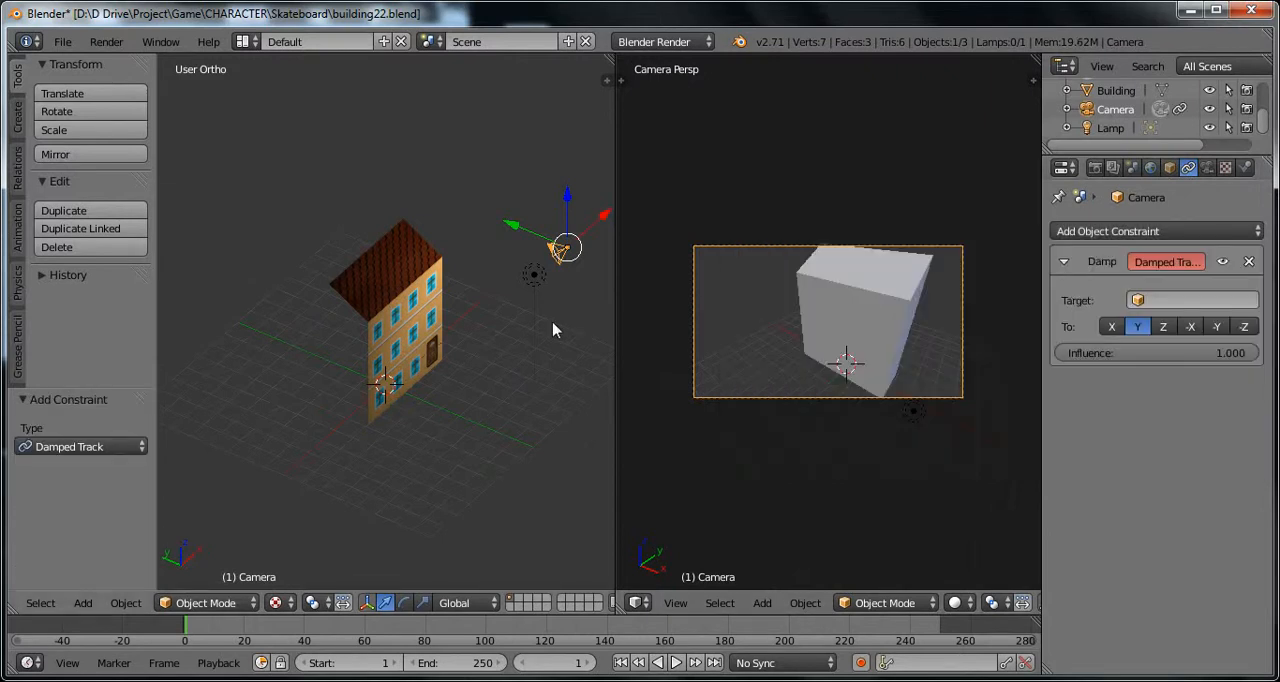
# Step: Examine the camera's placement relative to the building from several viewing angles
pyautogui.moveTo(554, 329); pyautogui.dragTo(507, 419, button='middle')
pyautogui.moveTo(388, 473); pyautogui.dragTo(388, 498, button='middle')
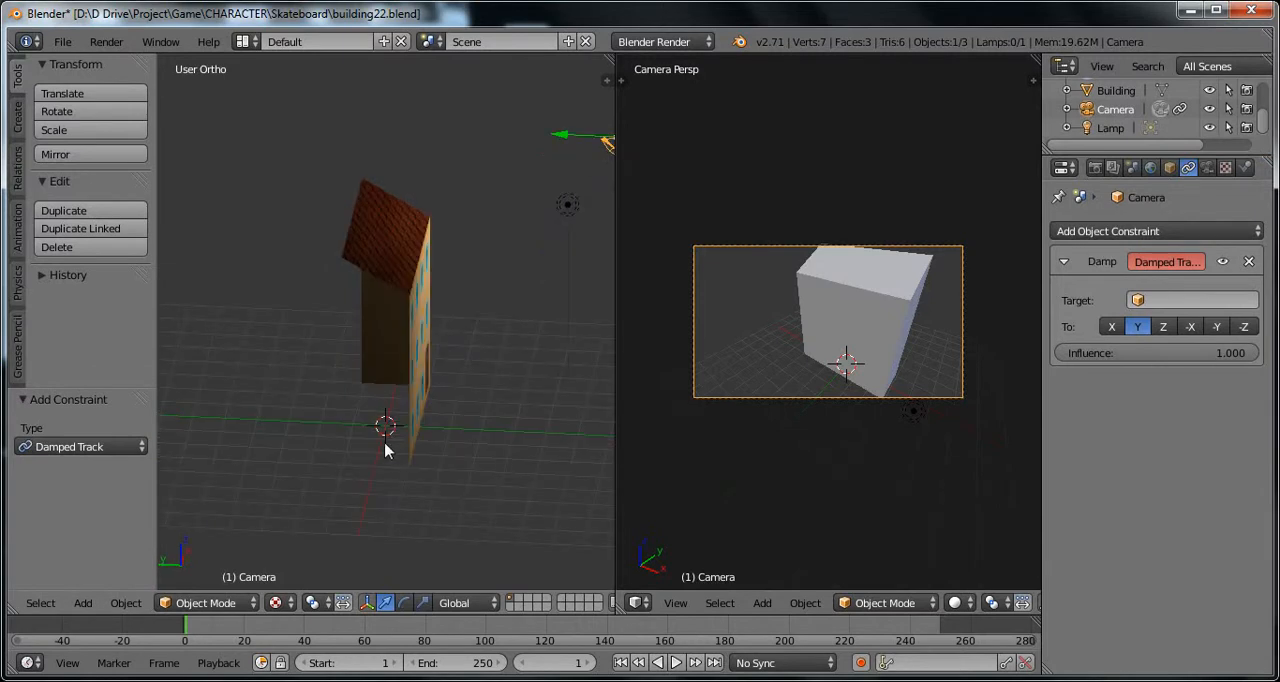
pyautogui.scroll(1, 386, 450)
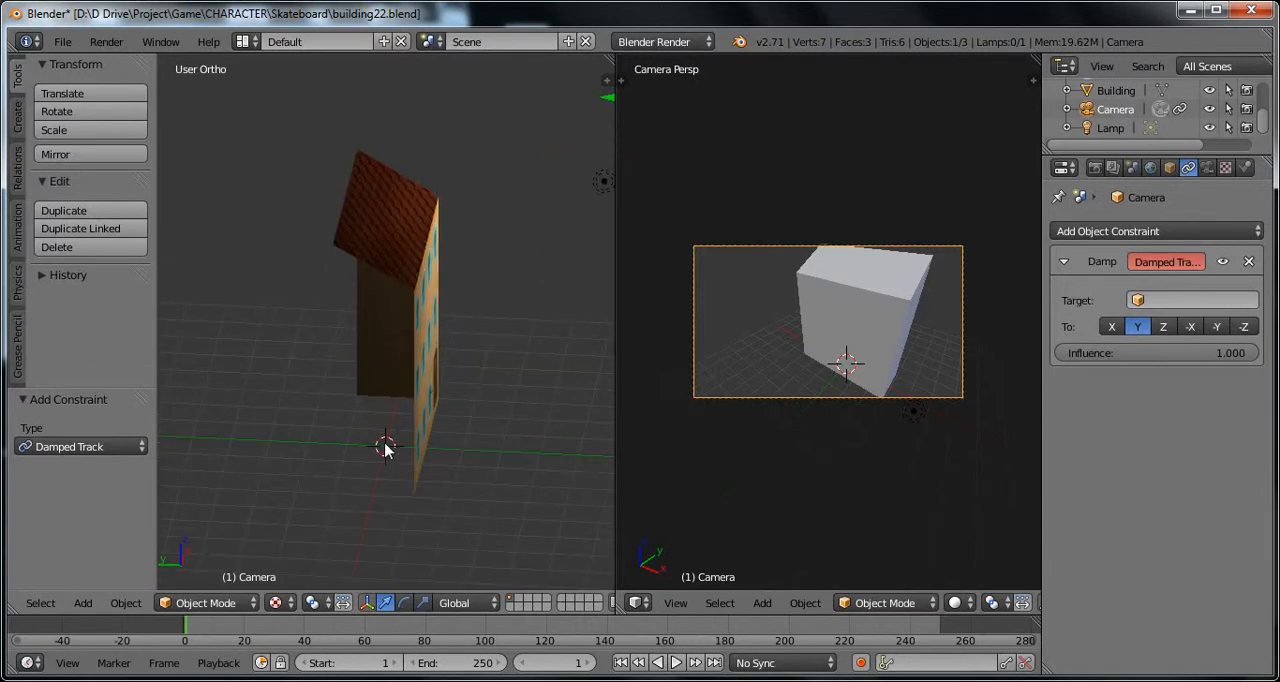
pyautogui.moveTo(385, 475); pyautogui.dragTo(417, 420, button='middle')
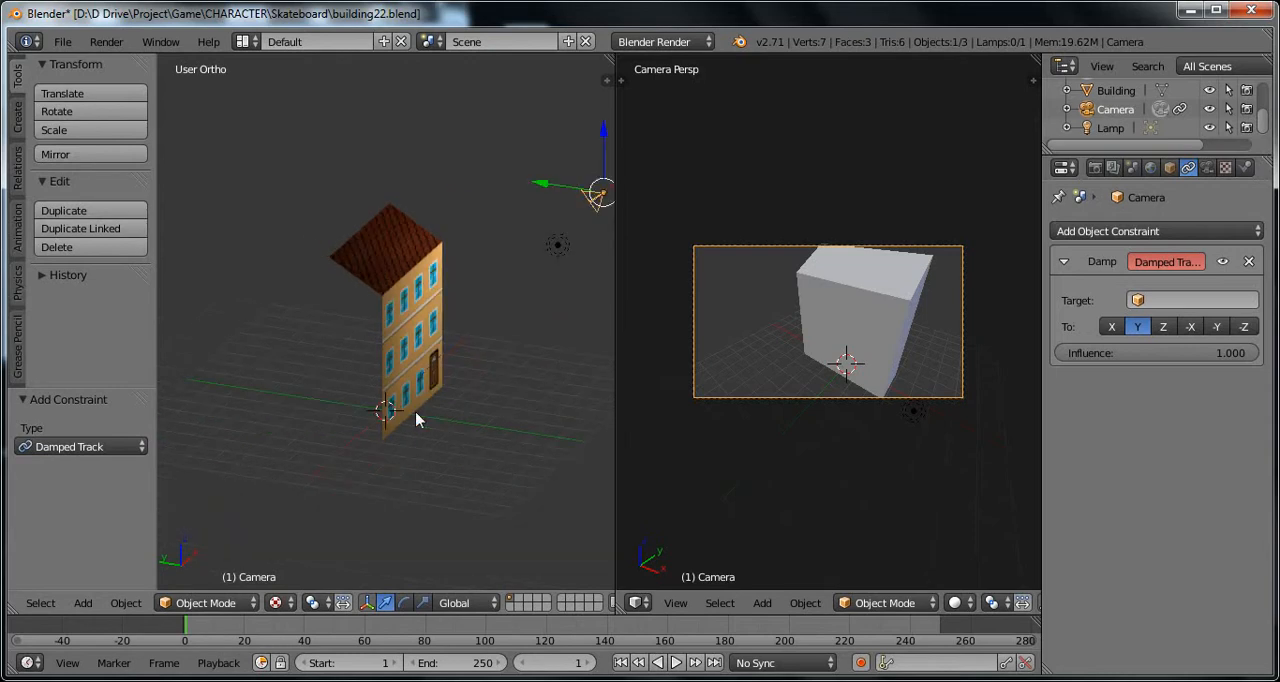
pyautogui.moveTo(546, 331); pyautogui.dragTo(468, 363, button='middle')
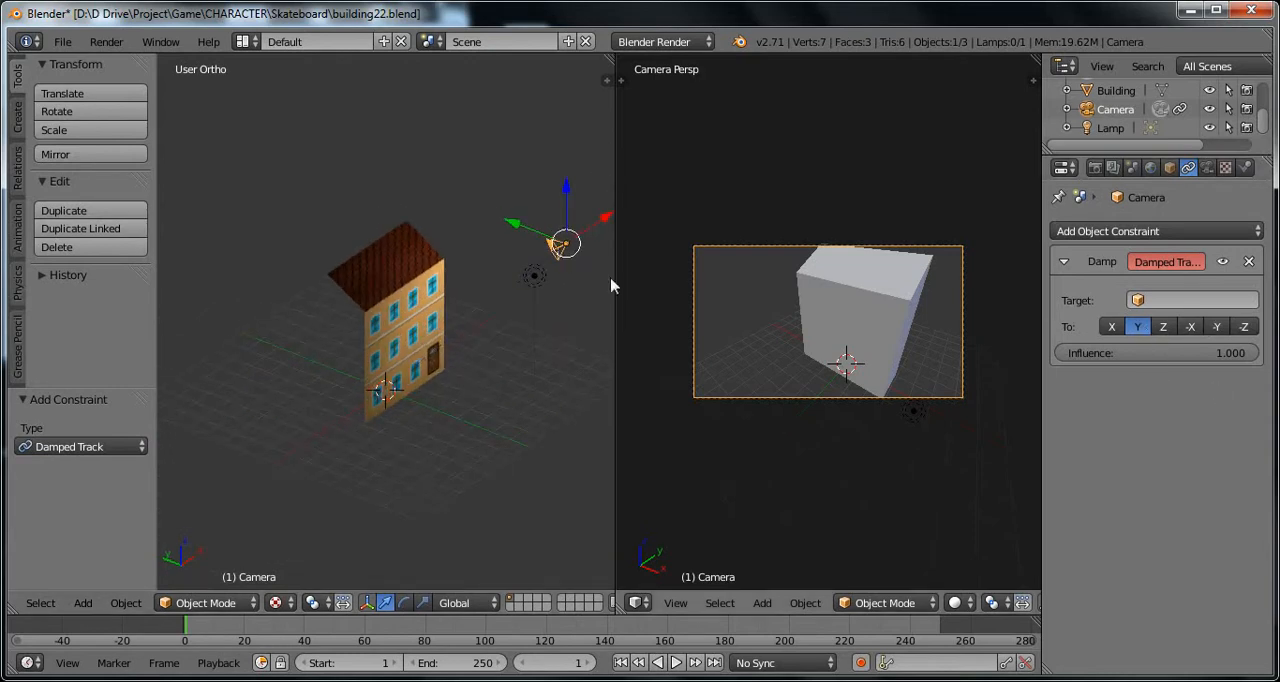
pyautogui.rightClick(391, 294)
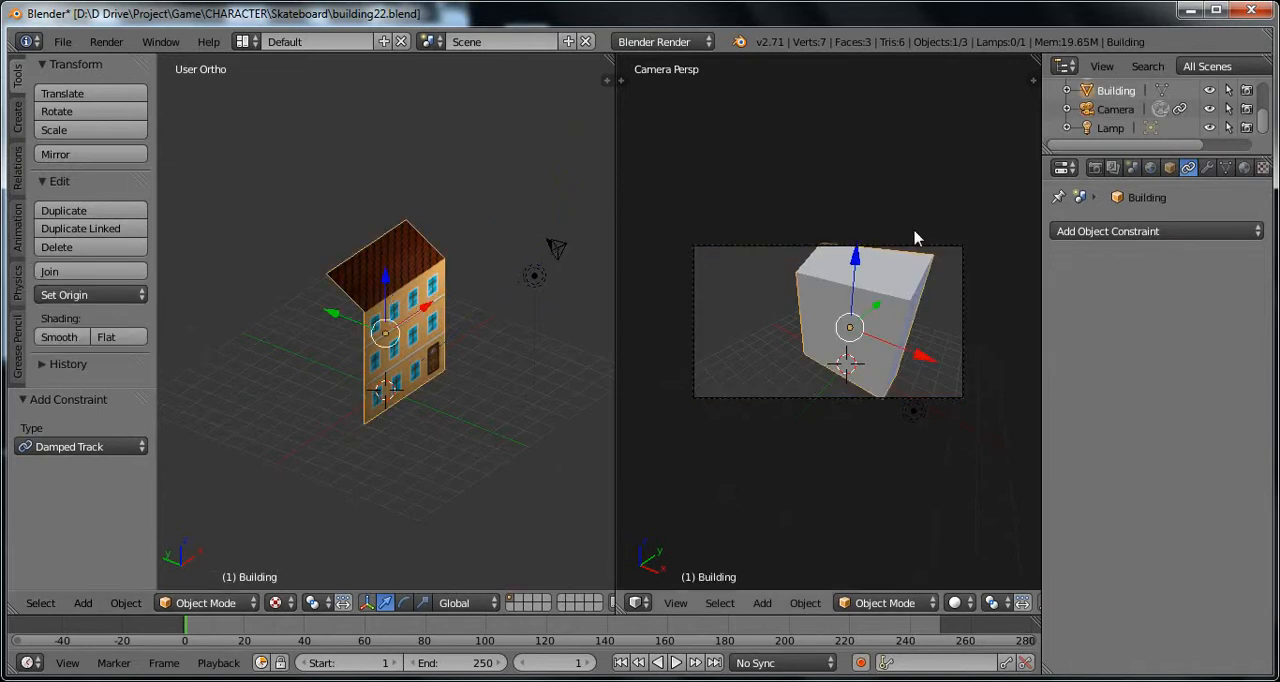
pyautogui.scroll(1, 428, 306)
pyautogui.scroll(-1, 566, 282)
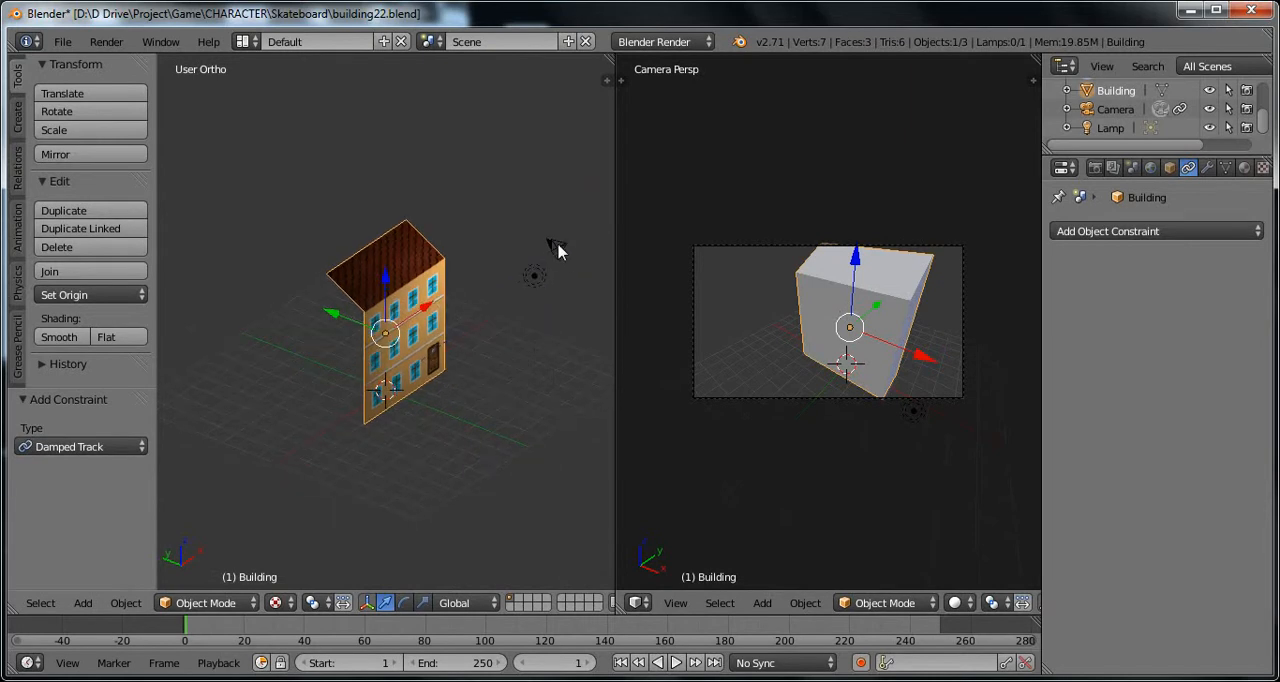
# Step: Set the target of the camera's Damped Track constraint to Building
pyautogui.rightClick(560, 245)
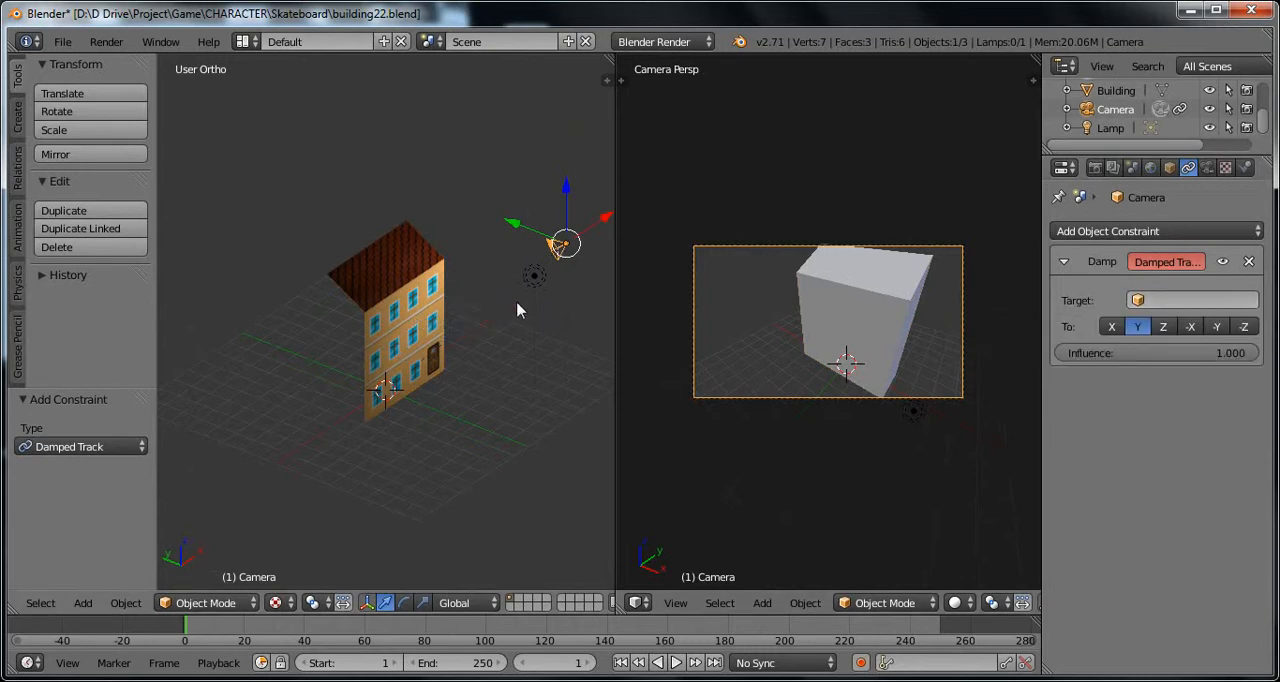
pyautogui.click(1183, 301)
pyautogui.click(1109, 327)
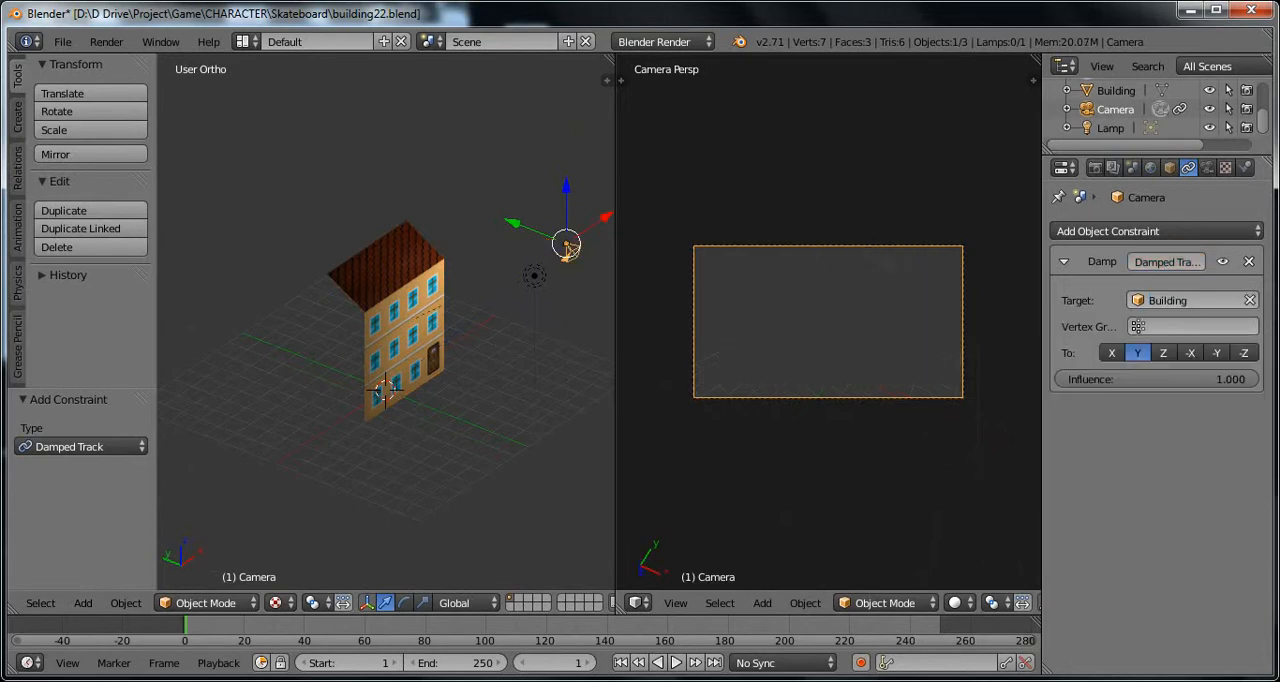
# Step: Try the X, Y, Z, -X and -Y tracking axes in the camera's Damped Track constraint, and set the axis to -Z
pyautogui.scroll(-2, 420, 336)
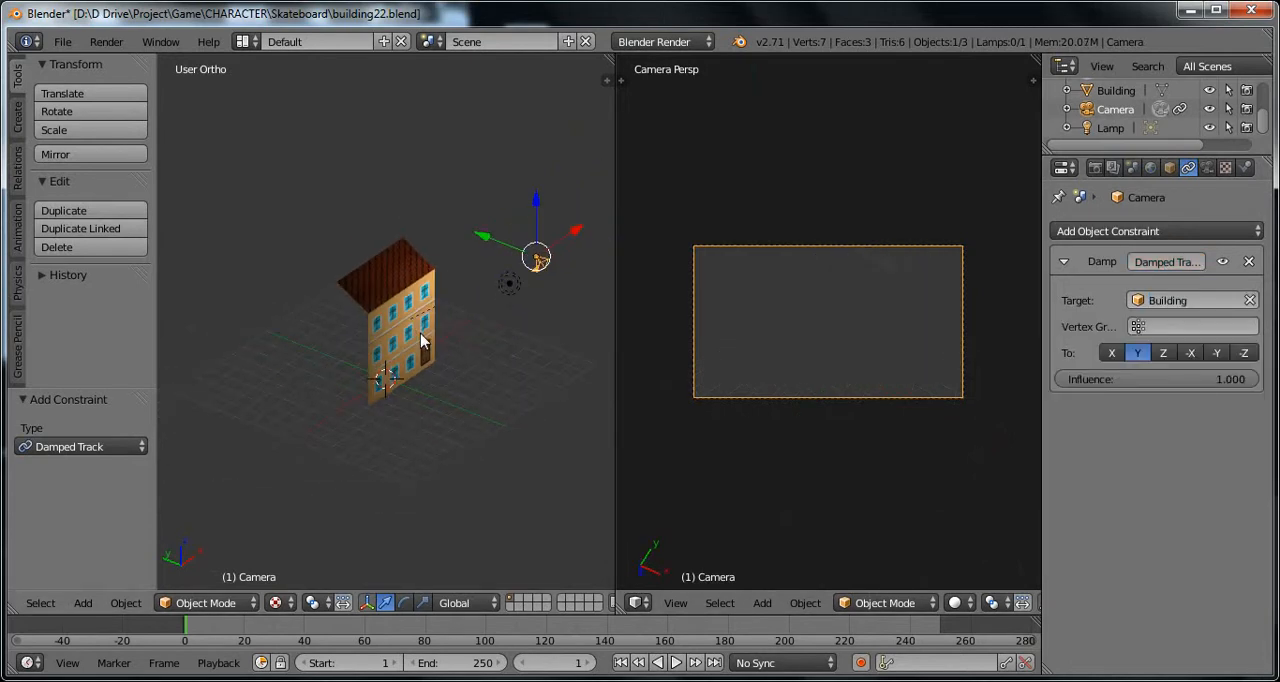
pyautogui.moveTo(420, 340); pyautogui.dragTo(470, 315, button='middle')
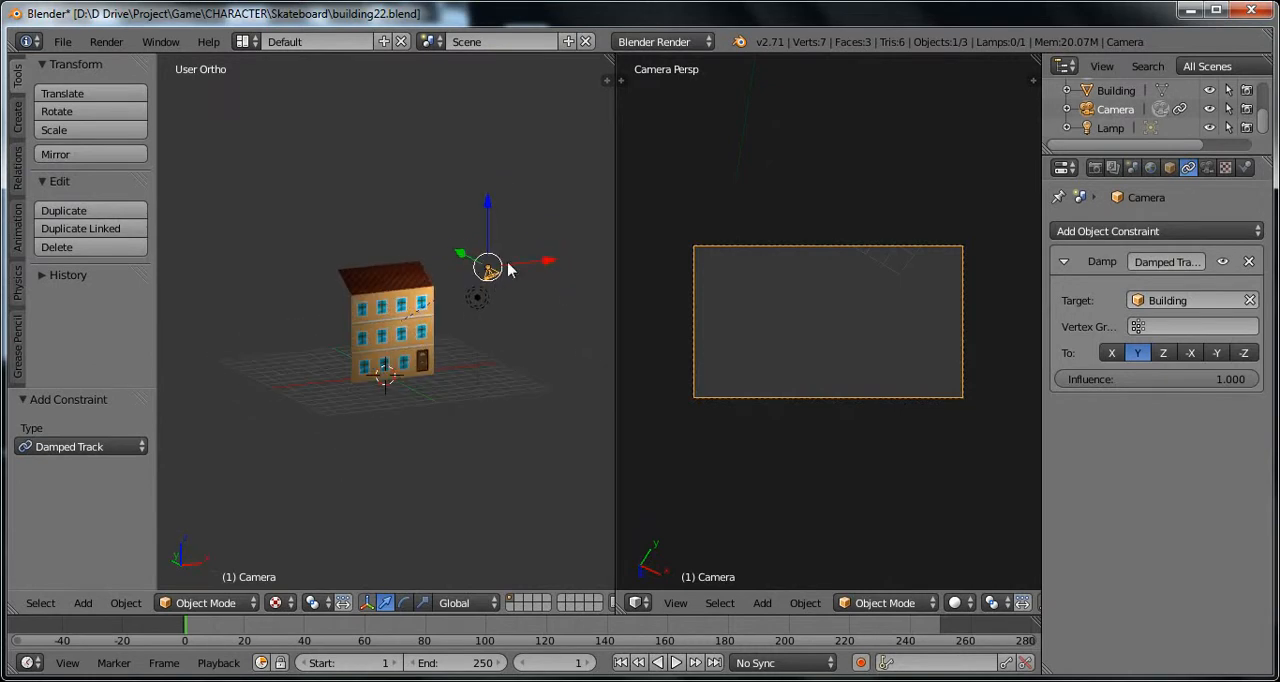
pyautogui.scroll(3, 505, 268)
pyautogui.moveTo(543, 282); pyautogui.dragTo(478, 314, button='middle')
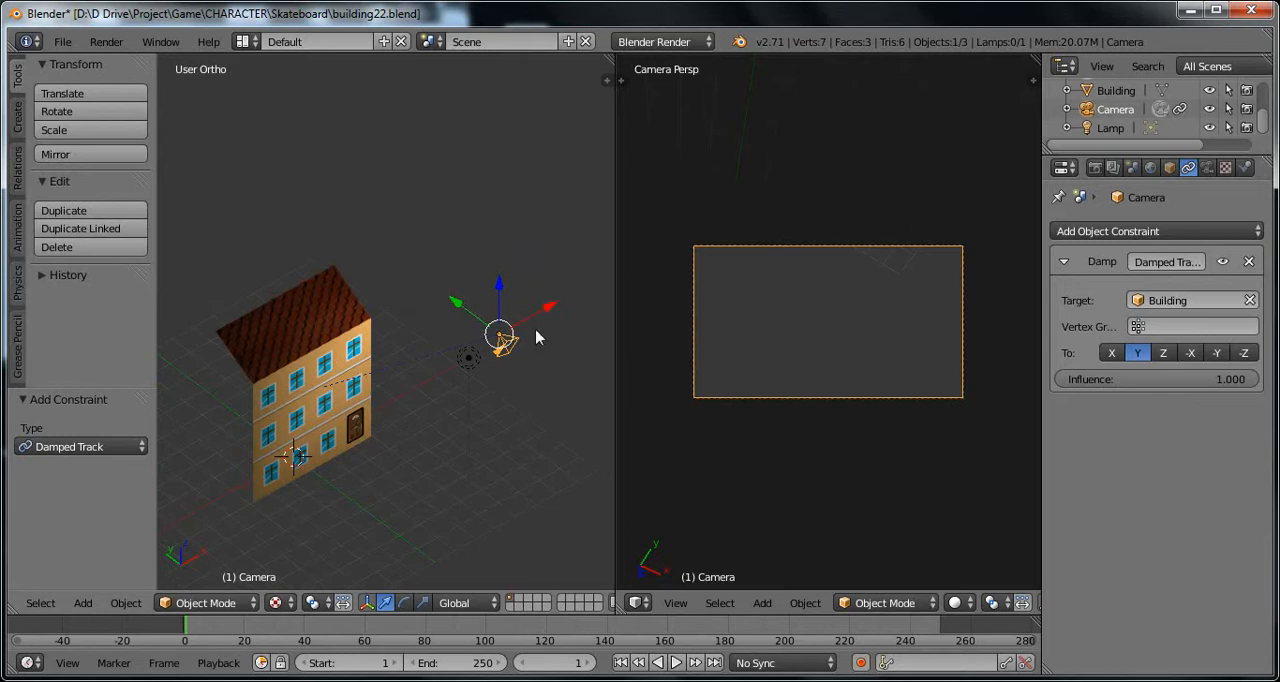
pyautogui.click(1107, 356)
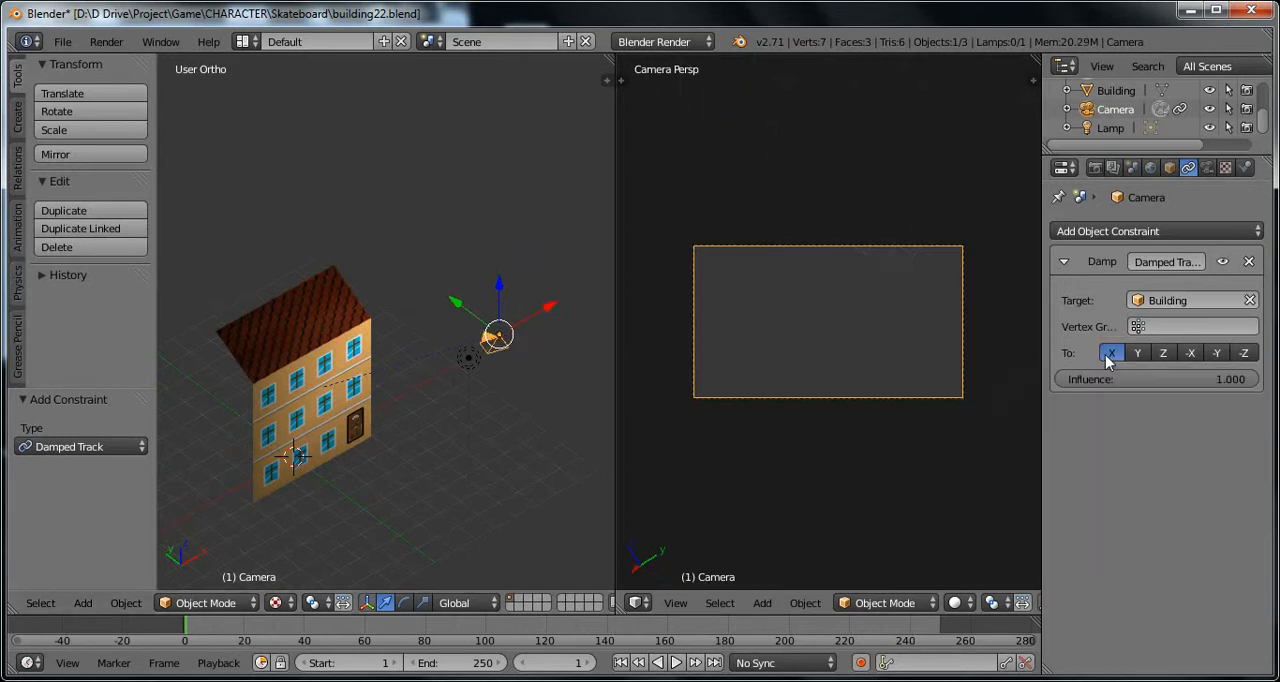
pyautogui.click(1136, 357)
pyautogui.click(1160, 356)
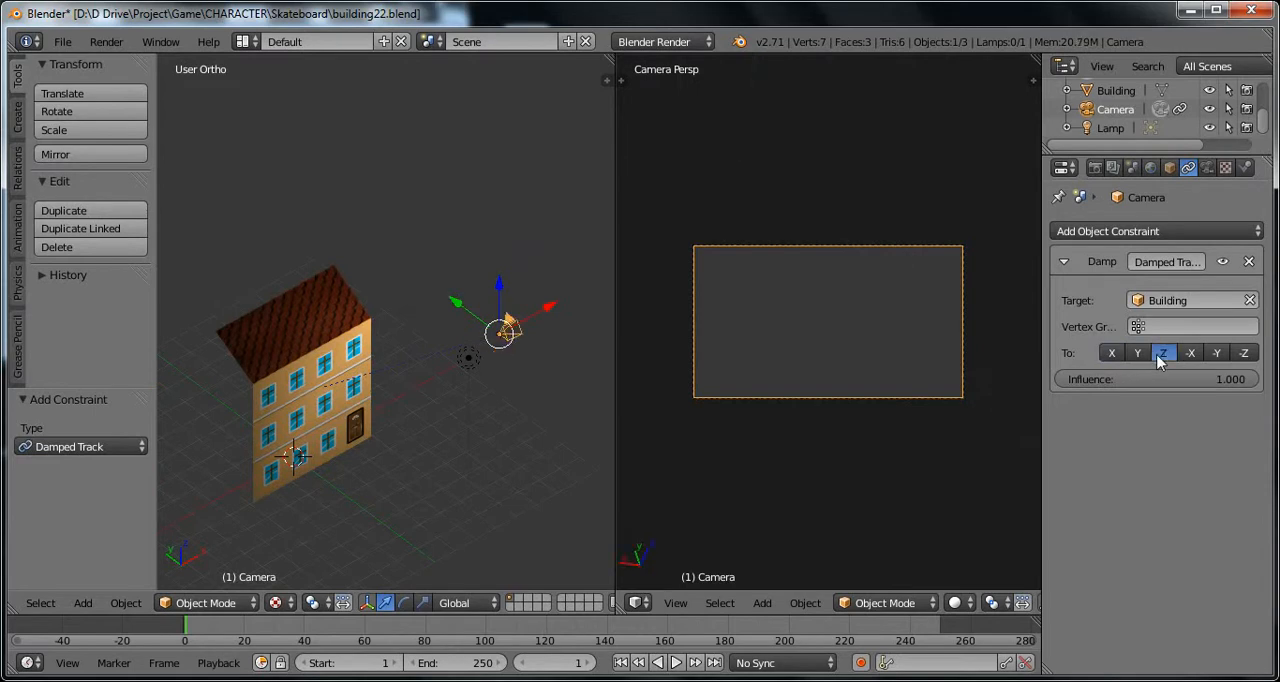
pyautogui.click(1190, 356)
pyautogui.click(1217, 355)
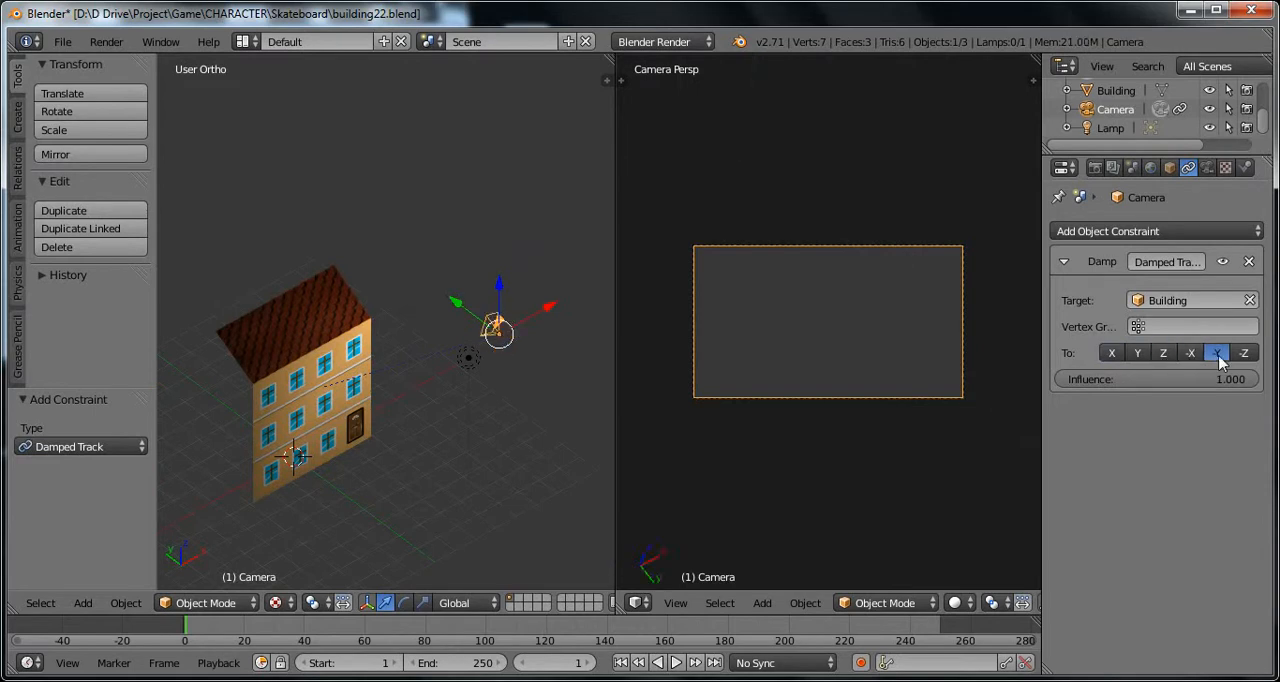
pyautogui.click(1244, 355)
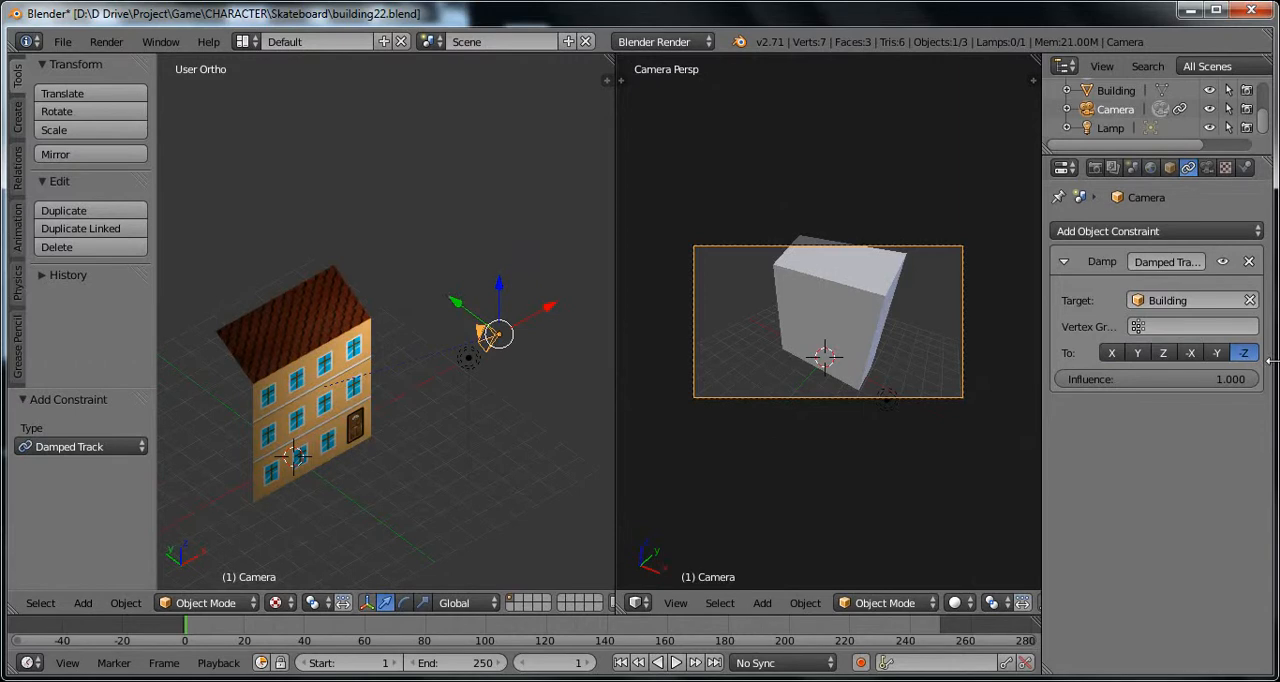
# Step: Move the camera towards the building along X, lower it about 1.442 along Z, and shift it about 0.708 along X
pyautogui.moveTo(497, 411); pyautogui.dragTo(420, 388, button='middle')
pyautogui.press('g')
pyautogui.press('x')
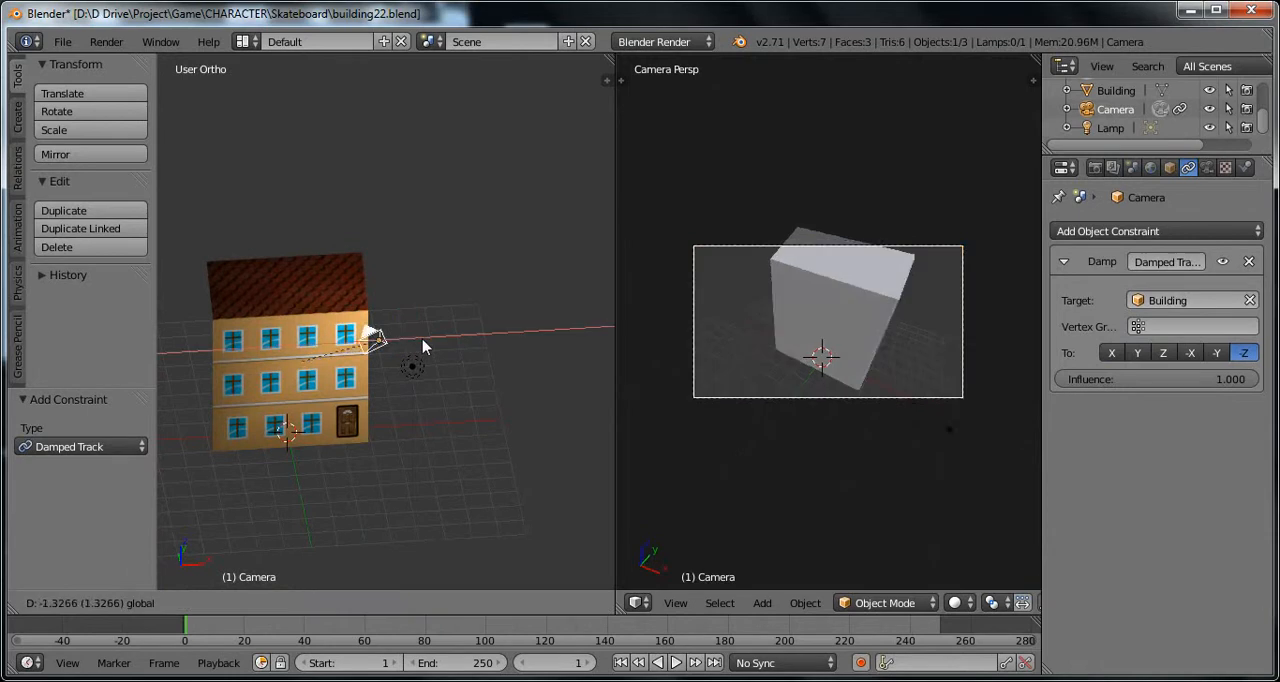
pyautogui.moveTo(422, 347); pyautogui.dragTo(386, 347)
pyautogui.moveTo(343, 291); pyautogui.dragTo(340, 325)
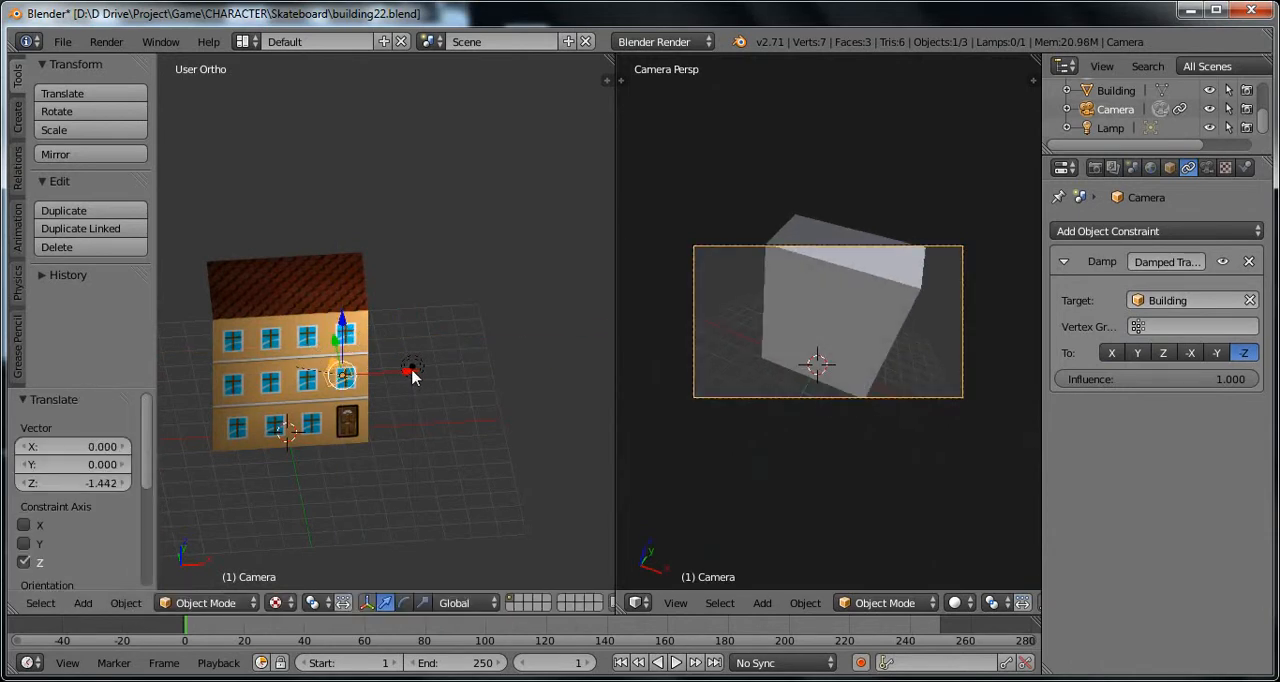
pyautogui.moveTo(412, 371); pyautogui.dragTo(431, 367)
# Step: Rotate the camera about 13.3° freehand in the camera view to level the building in the frame
pyautogui.moveTo(402, 413); pyautogui.dragTo(503, 381, button='middle')
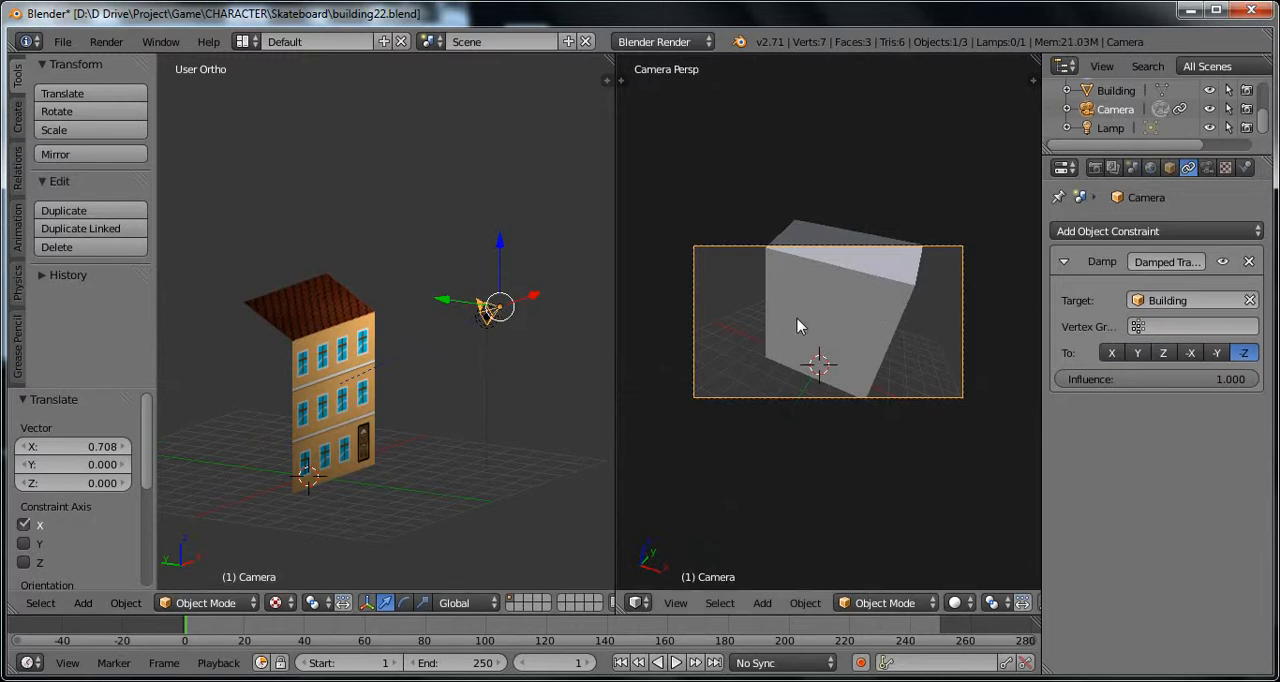
pyautogui.press('r')
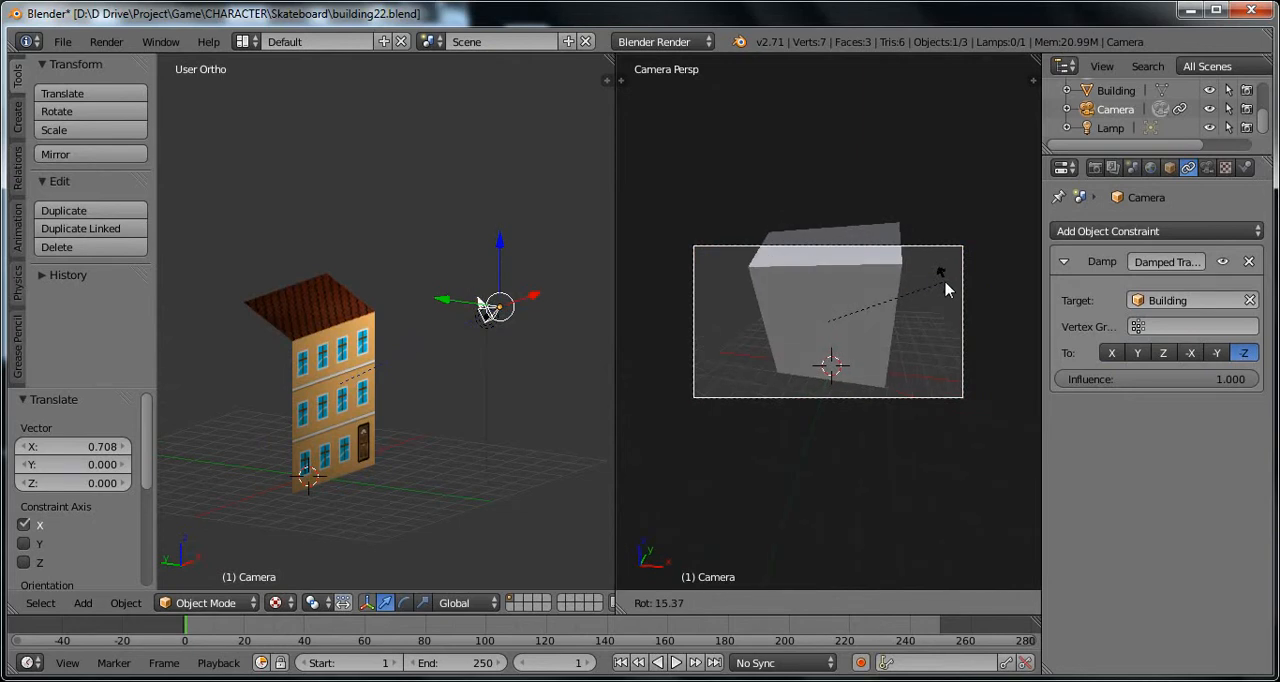
pyautogui.click(945, 285)
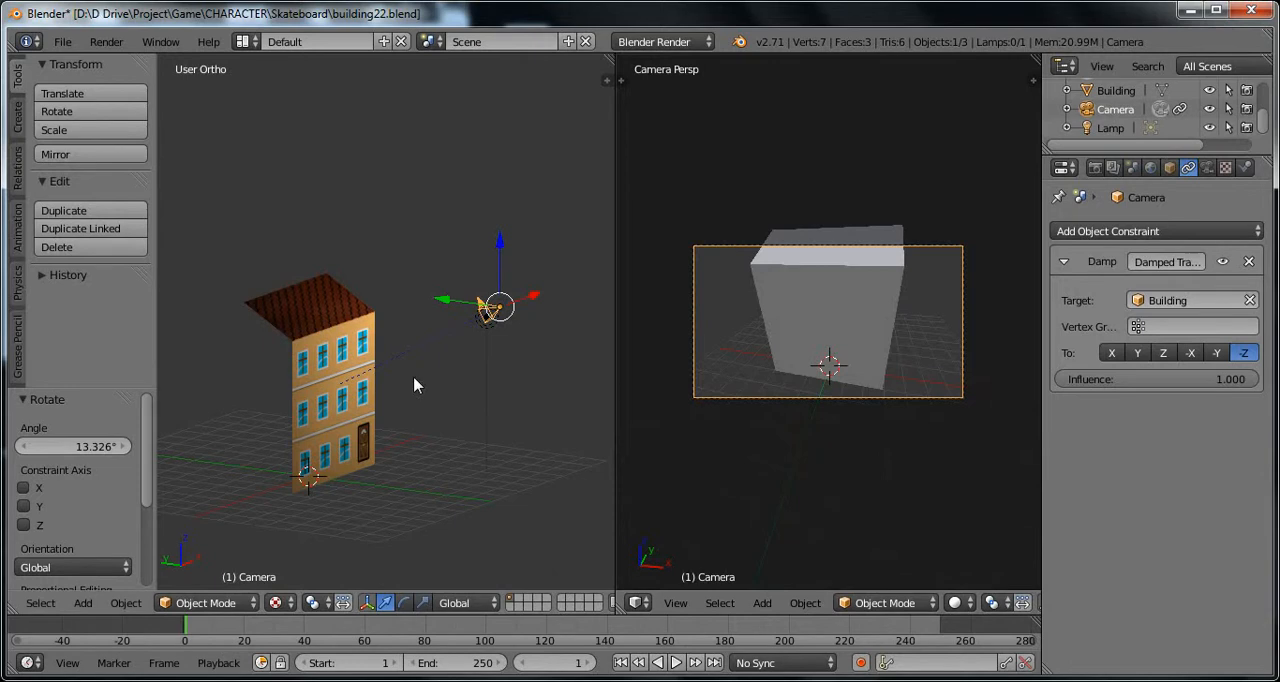
# Step: Lower the camera about 2.221 along Z and move it about -0.690 along X
pyautogui.moveTo(414, 386); pyautogui.dragTo(476, 432, button='middle')
pyautogui.moveTo(527, 236); pyautogui.dragTo(505, 350)
pyautogui.moveTo(505, 350); pyautogui.dragTo(474, 372, button='middle')
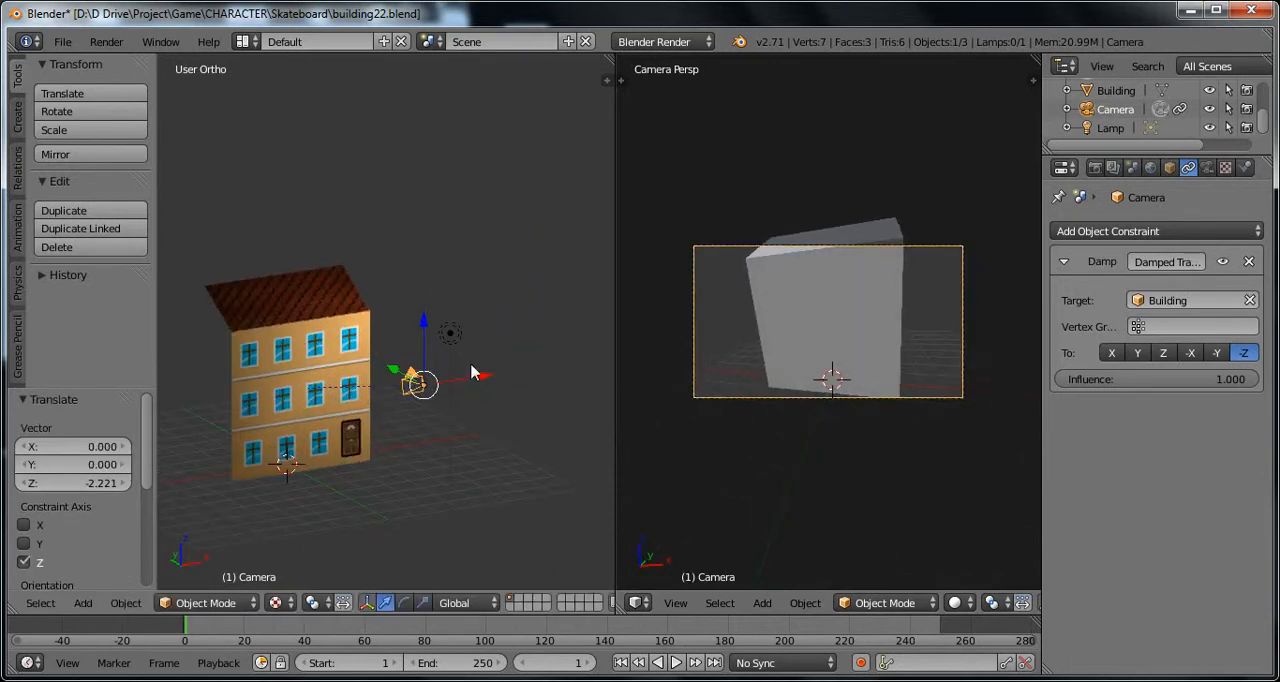
pyautogui.moveTo(496, 385); pyautogui.dragTo(466, 396)
# Step: Raise the building along Z, and move it about 5.796 along X and back by about 5.905 to test the camera tracking
pyautogui.rightClick(305, 340)
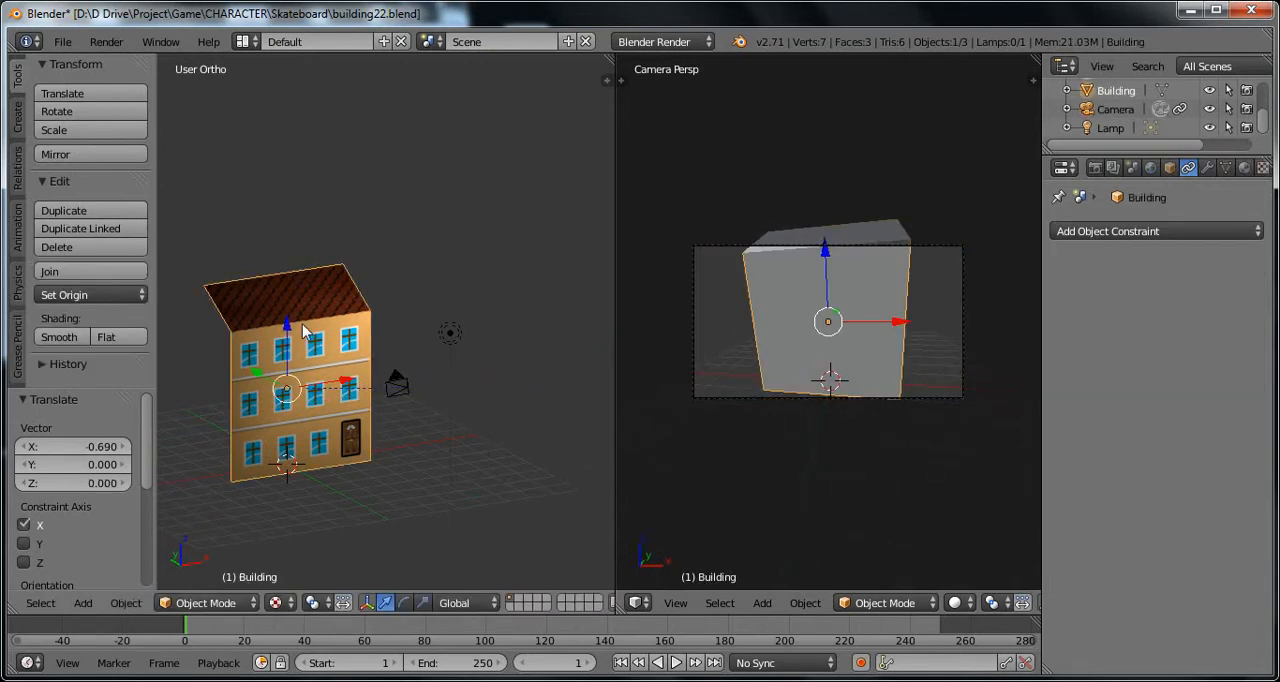
pyautogui.moveTo(288, 336); pyautogui.dragTo(389, 288)
pyautogui.moveTo(345, 344); pyautogui.dragTo(481, 328)
pyautogui.scroll(-2, 472, 340)
pyautogui.moveTo(408, 385); pyautogui.dragTo(387, 482, button='middle')
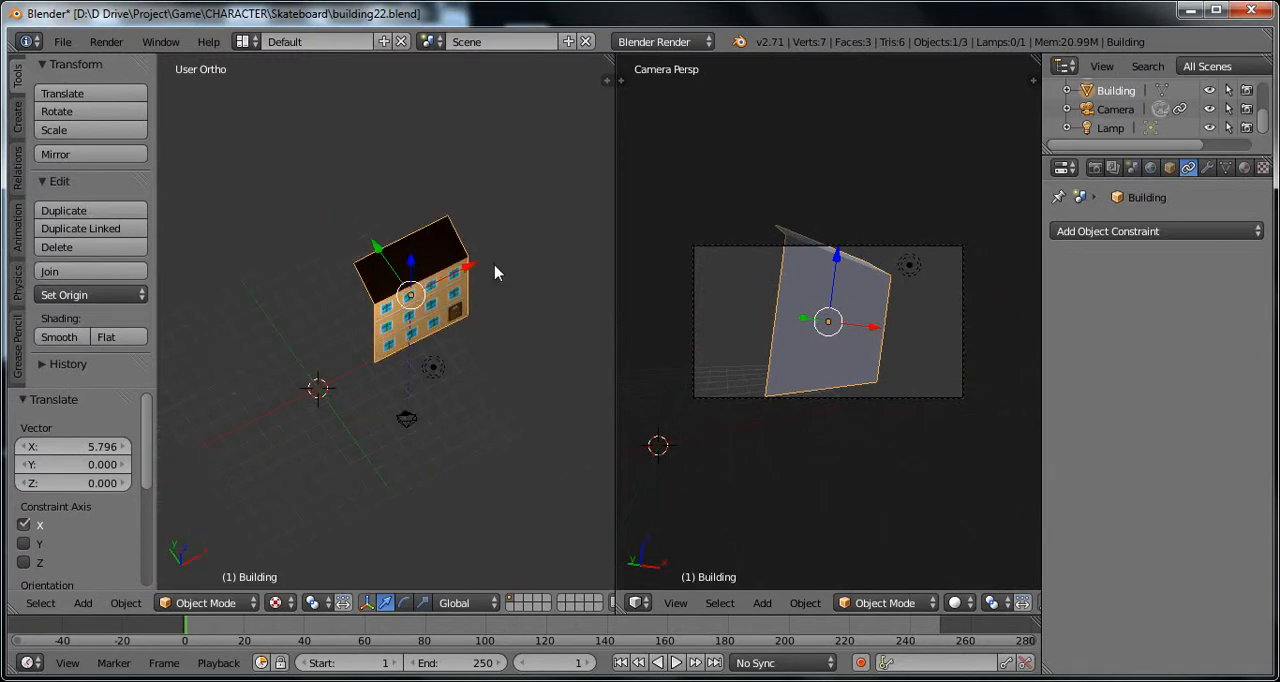
pyautogui.moveTo(468, 272); pyautogui.dragTo(374, 320)
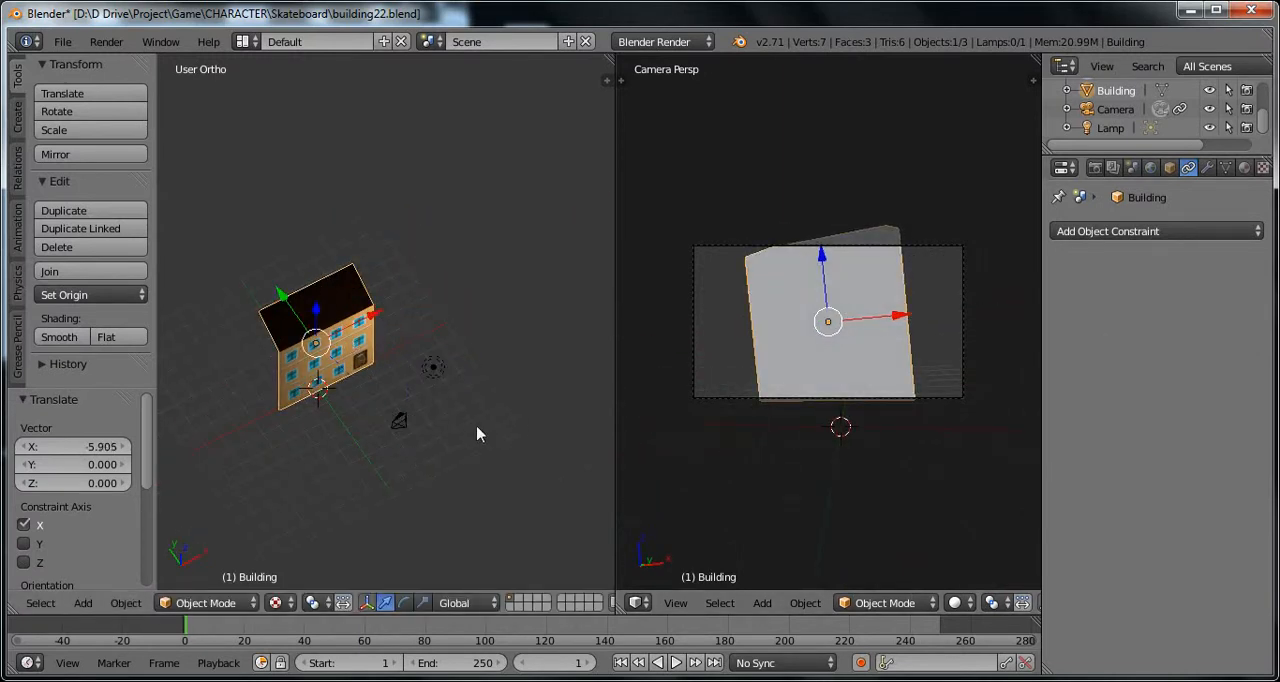
# Step: Set the camera's Damped Track target to Lamp
pyautogui.rightClick(400, 424)
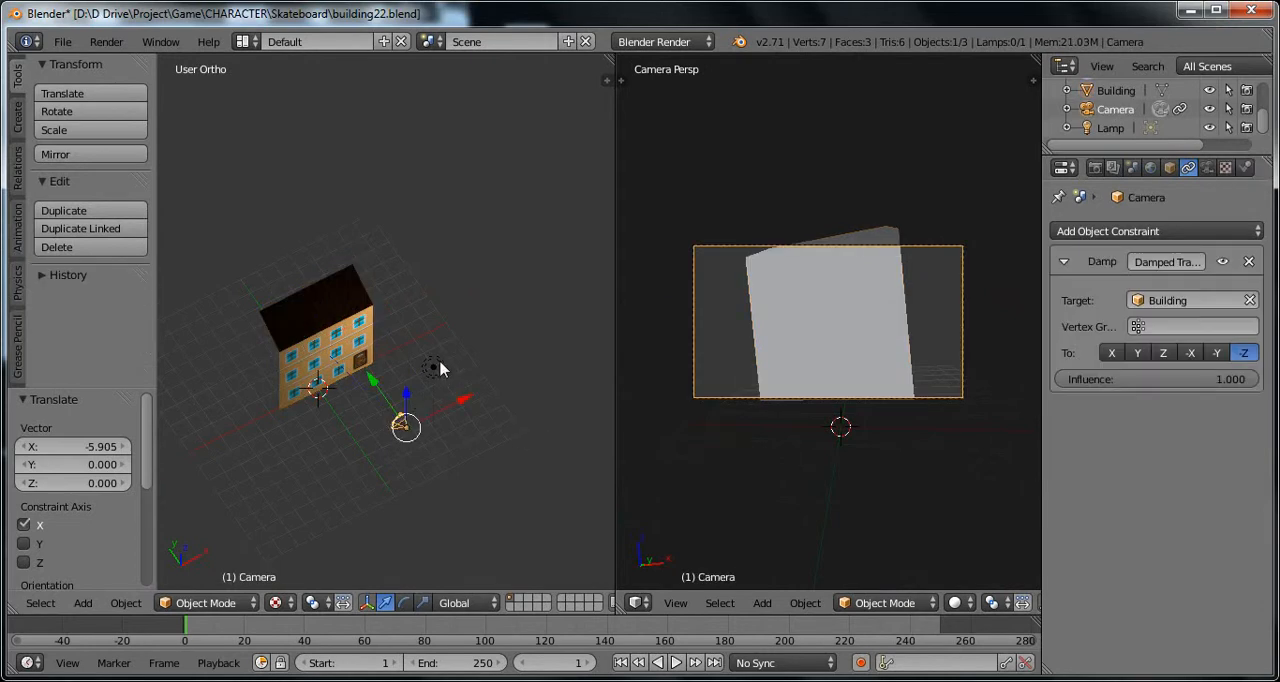
pyautogui.rightClick(433, 365)
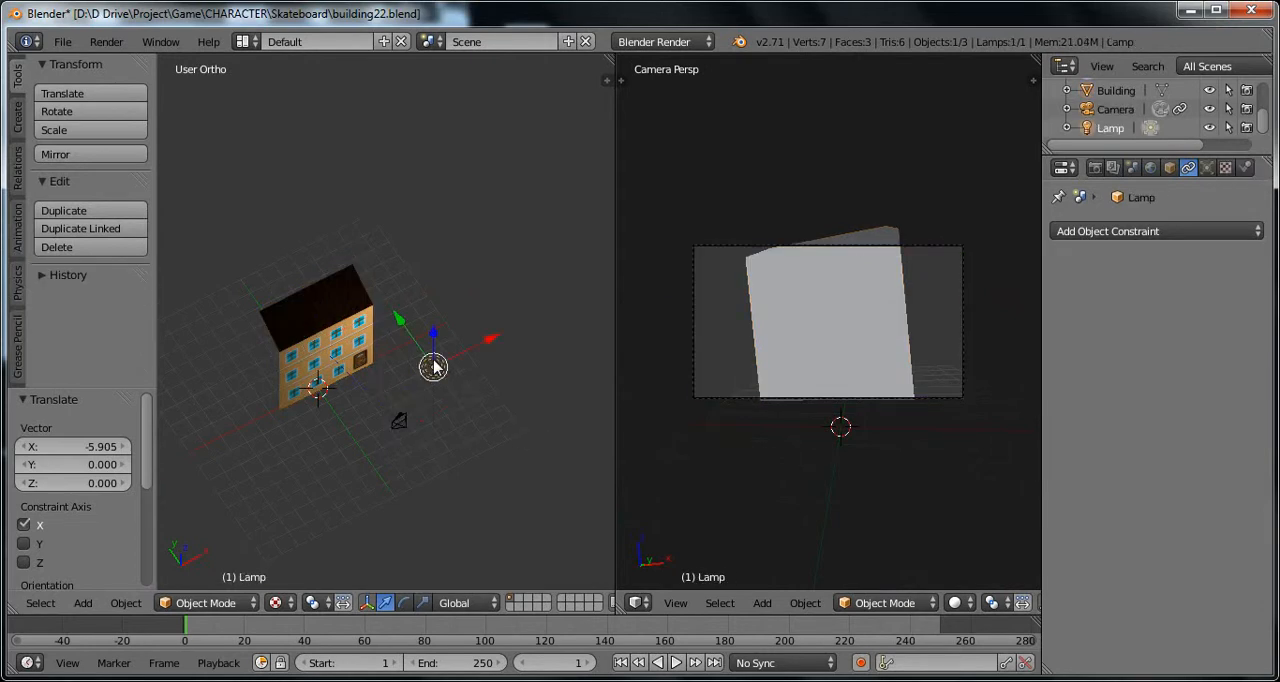
pyautogui.rightClick(404, 426)
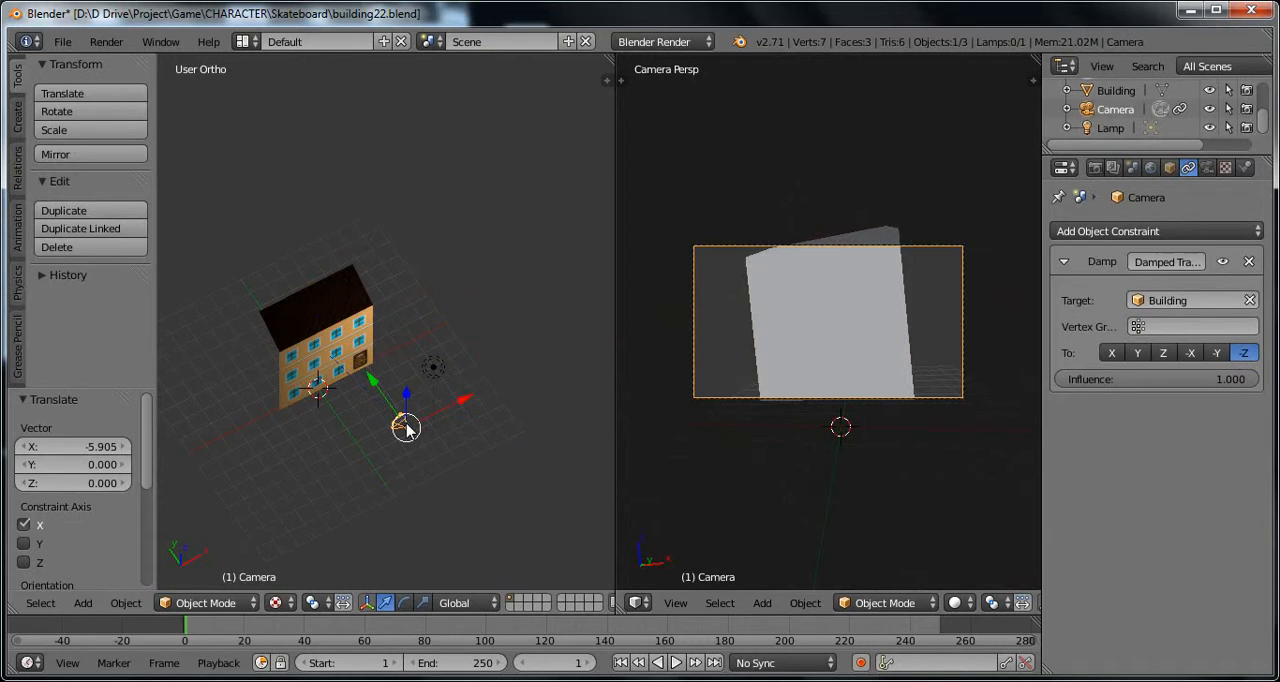
pyautogui.click(1195, 300)
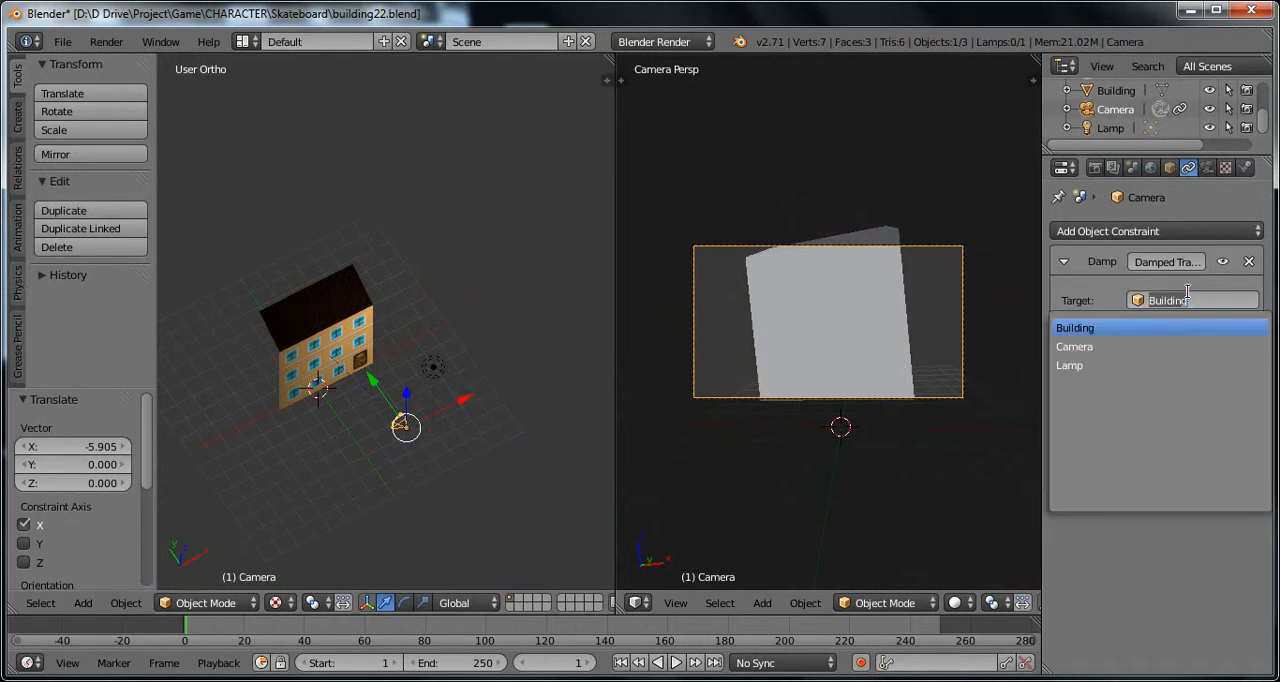
pyautogui.click(1124, 366)
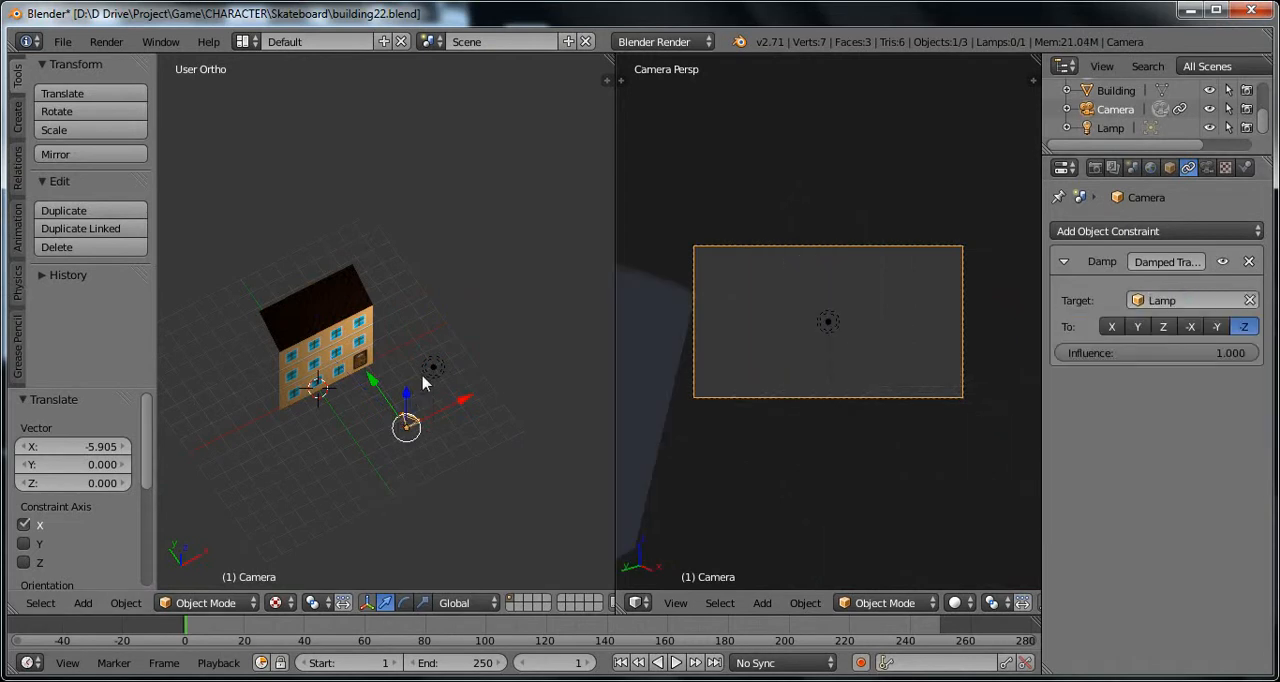
# Step: Move the lamp along the X axis to test how the camera tracks it
pyautogui.moveTo(363, 438); pyautogui.dragTo(353, 472, button='middle')
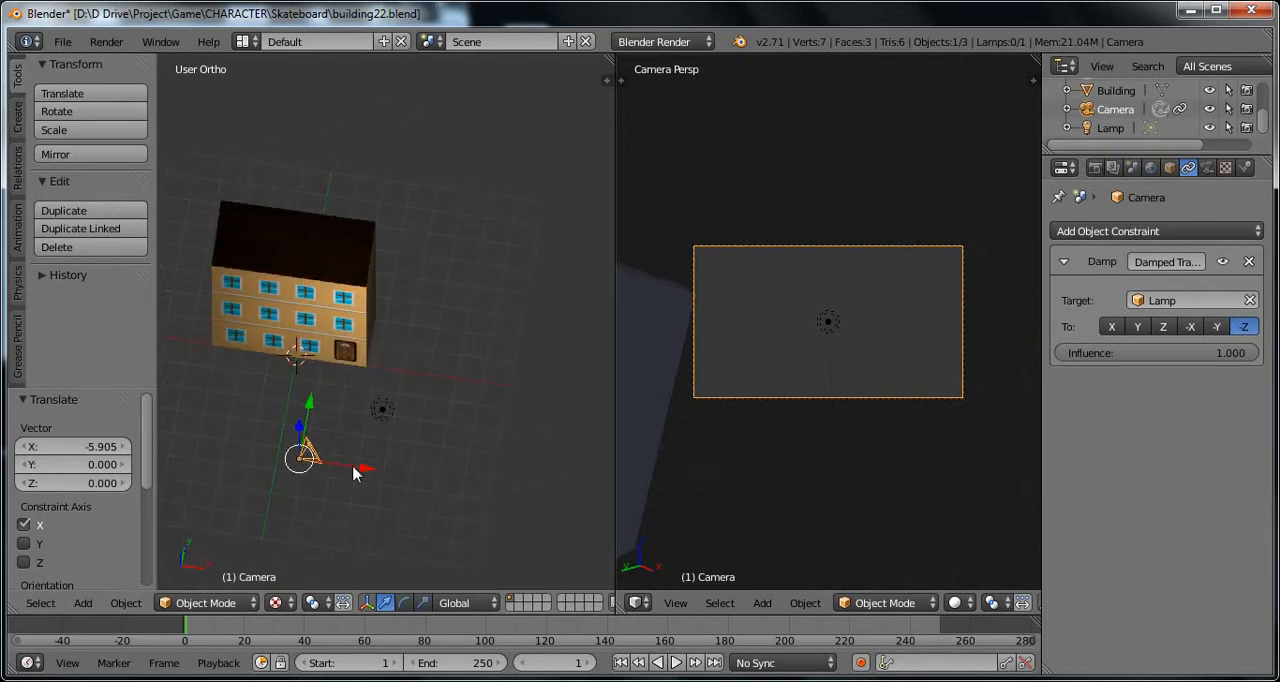
pyautogui.rightClick(382, 409)
pyautogui.press('g')
pyautogui.press('x')
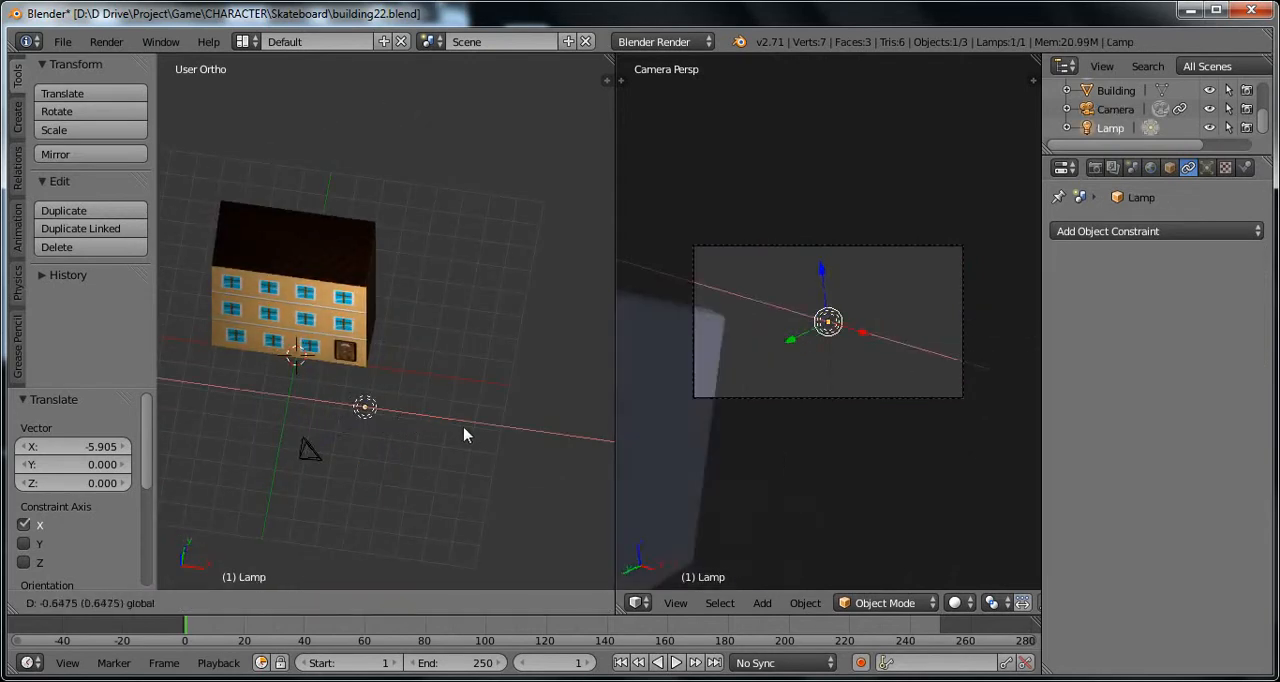
pyautogui.click(479, 432)
# Step: Undo the lamp's move and the change of the camera's tracking target
pyautogui.hotkey('ctrl', 'z')
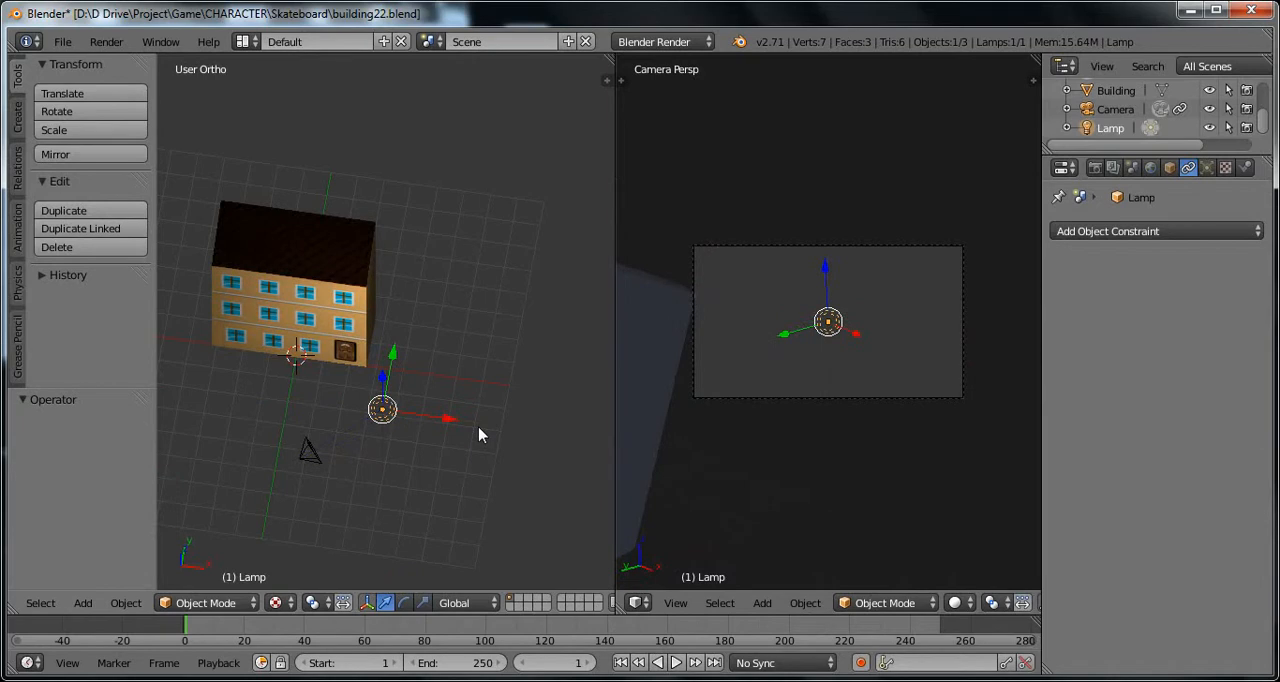
pyautogui.rightClick(323, 428)
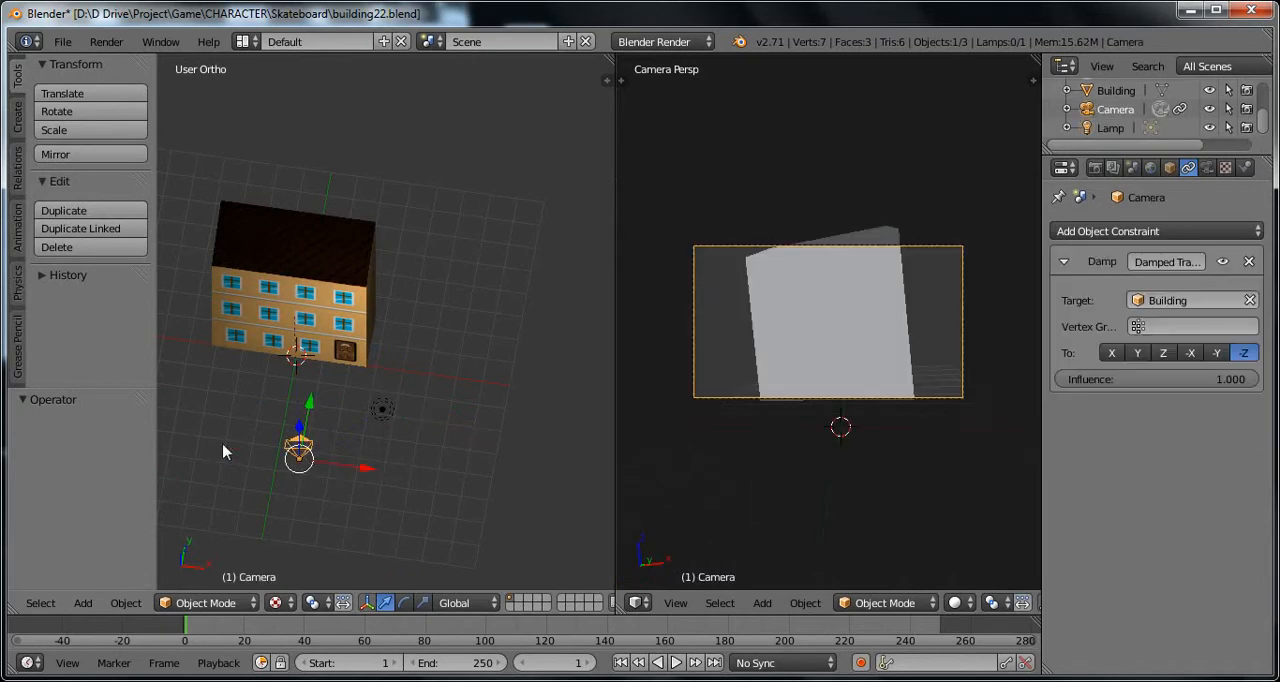
pyautogui.moveTo(222, 452); pyautogui.dragTo(388, 371, button='middle')
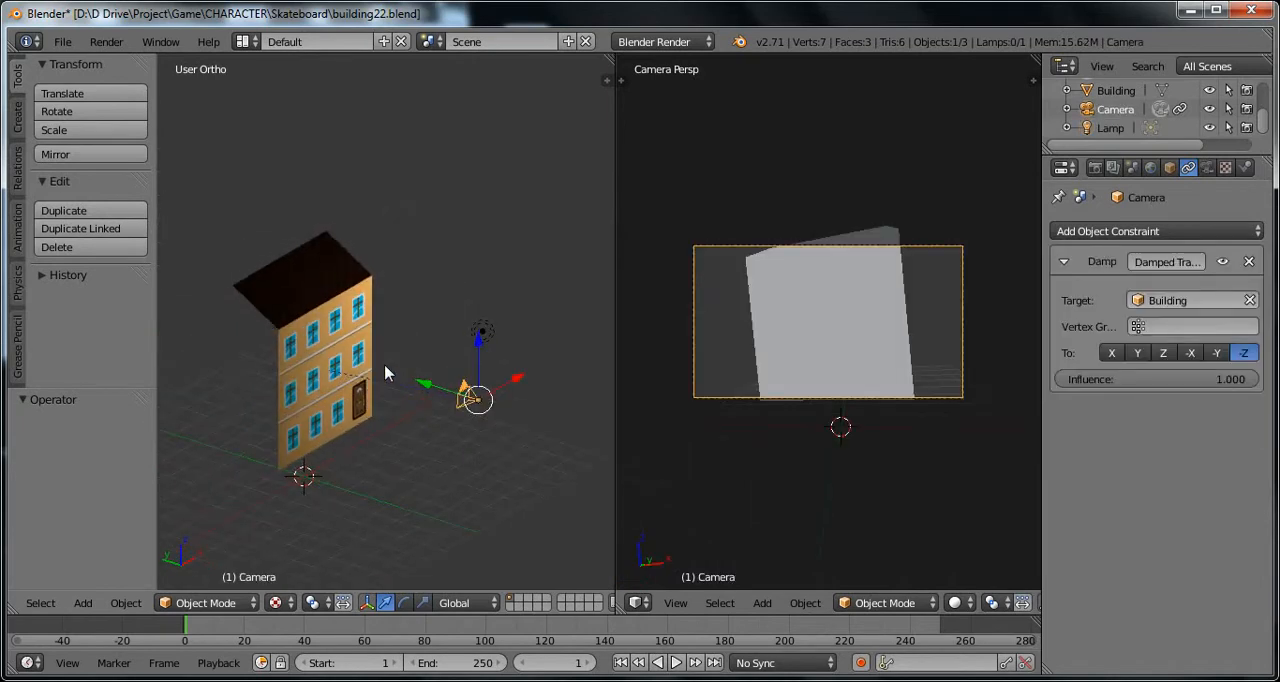
pyautogui.hotkey('ctrl', 'z')
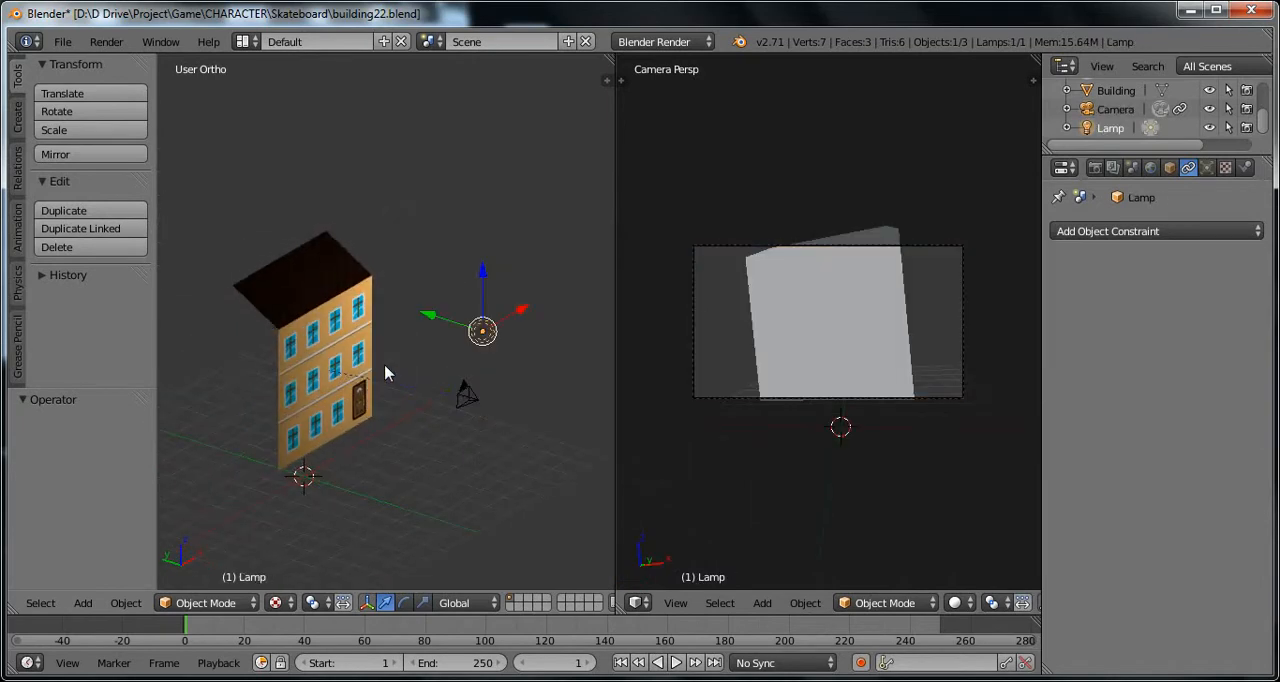
# Step: Lower the building about 0.926 along Z
pyautogui.rightClick(468, 400)
pyautogui.rightClick(302, 322)
pyautogui.moveTo(302, 308); pyautogui.dragTo(302, 332)
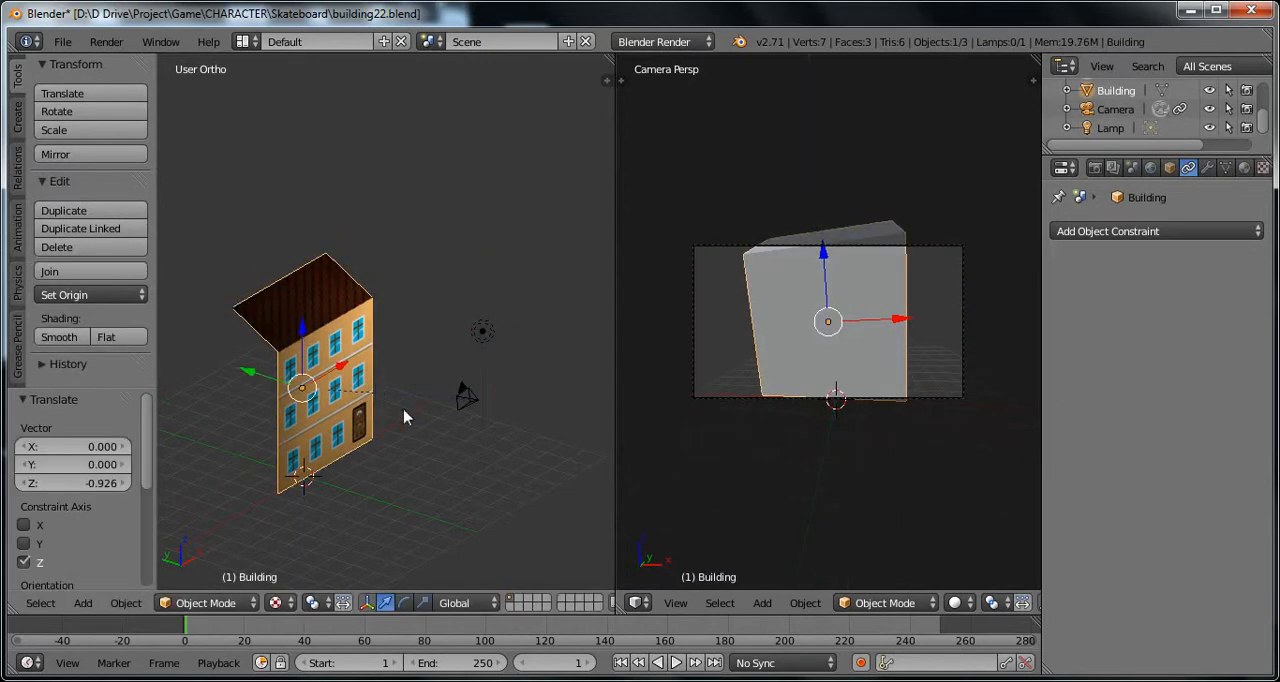
pyautogui.moveTo(405, 435)
pyautogui.mouseDown(button='middle')
pyautogui.moveTo(330, 433)
pyautogui.moveTo(417, 433)
pyautogui.mouseUp(button='middle')
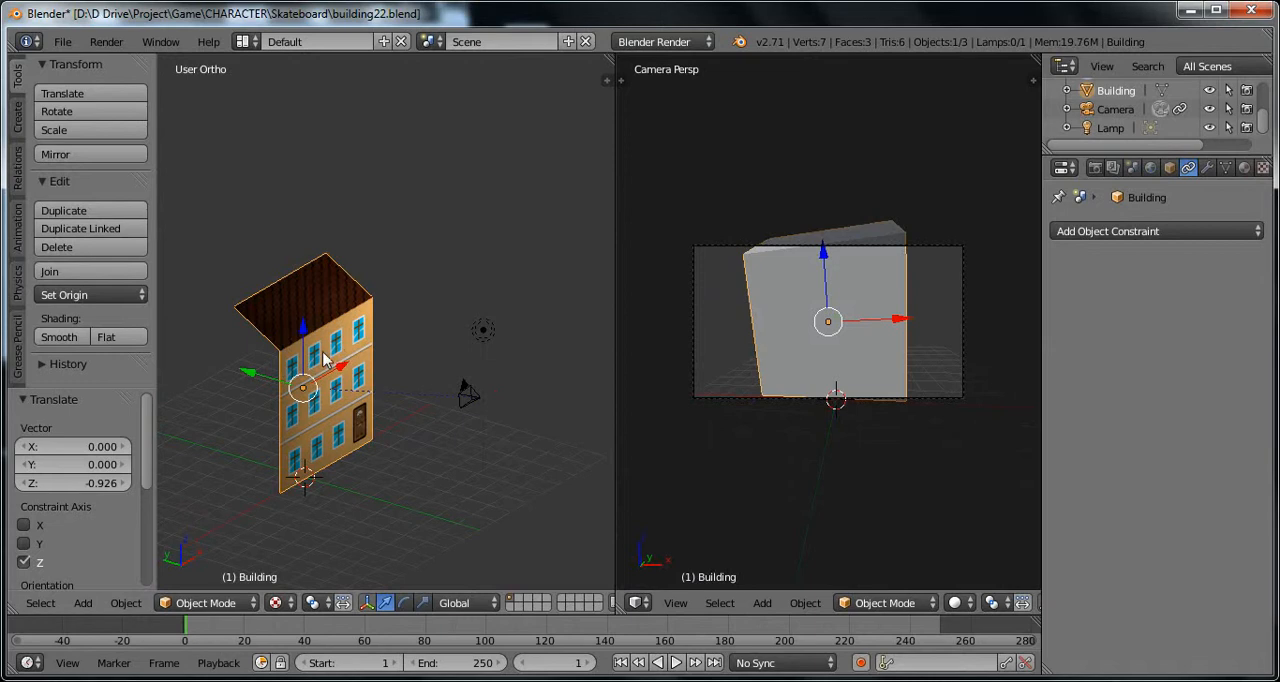
pyautogui.moveTo(355, 444); pyautogui.dragTo(357, 446, button='middle')
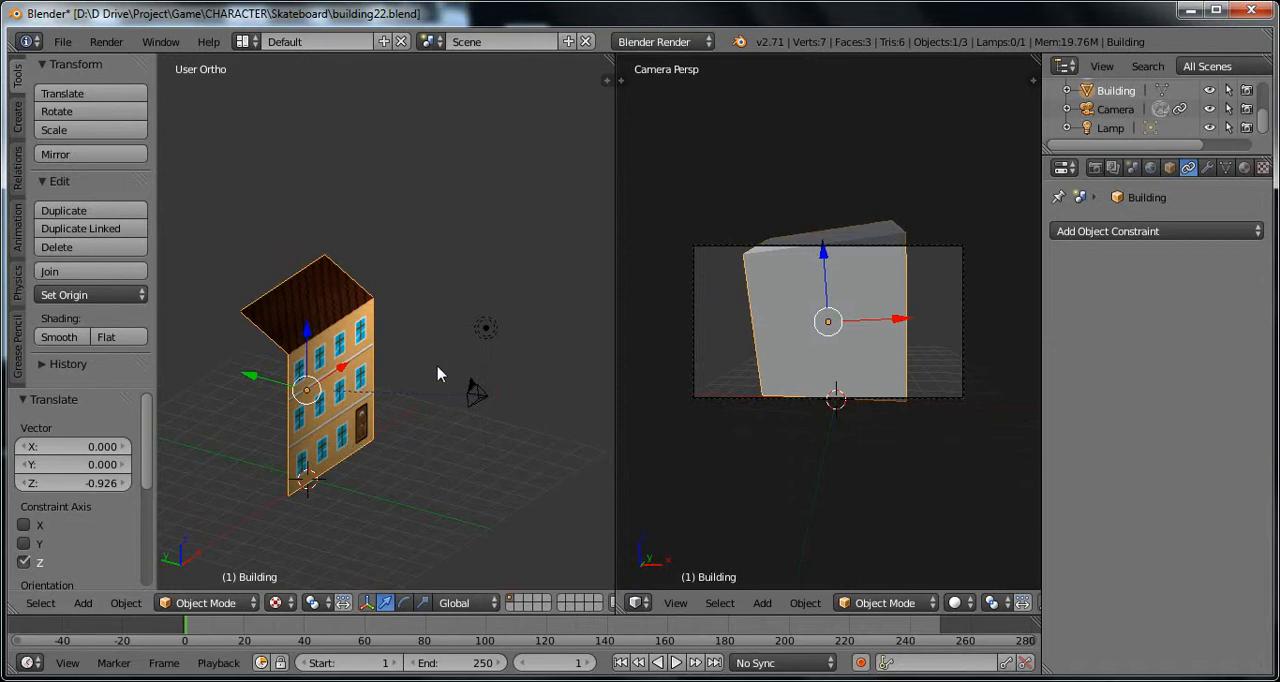
# Step: Add a Plain Axes empty at the 3D cursor
pyautogui.hotkey('shift', 'a')
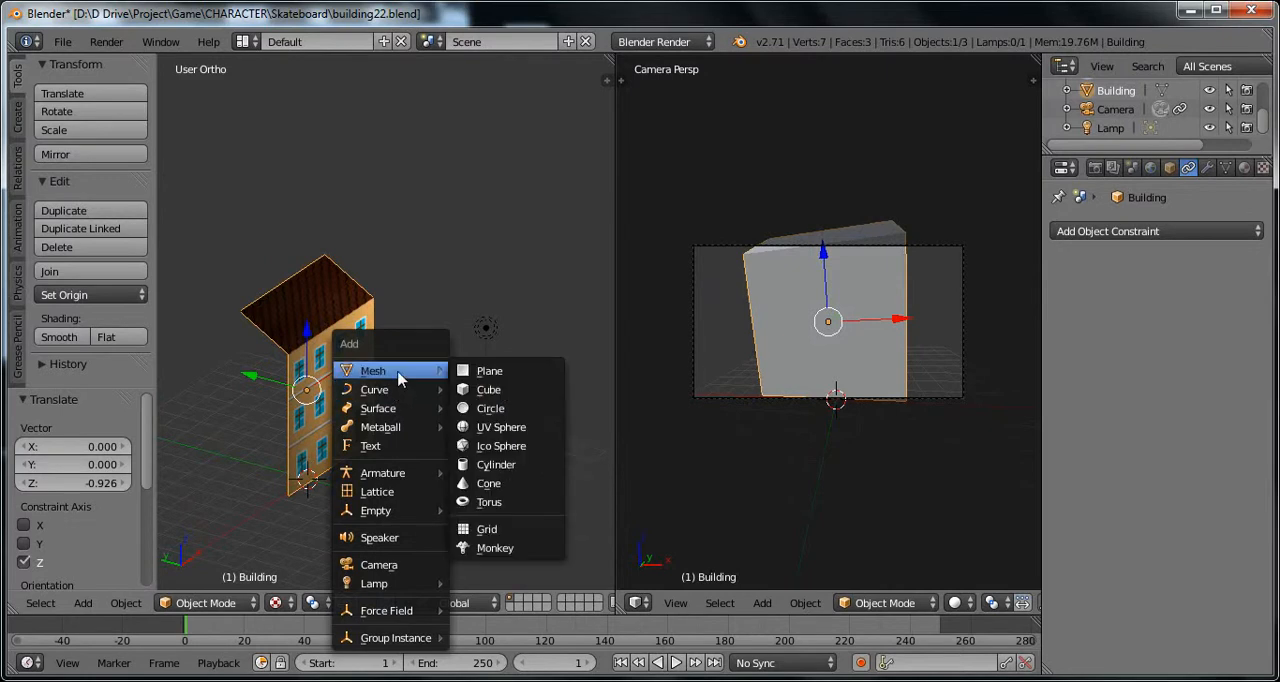
pyautogui.moveTo(404, 396)
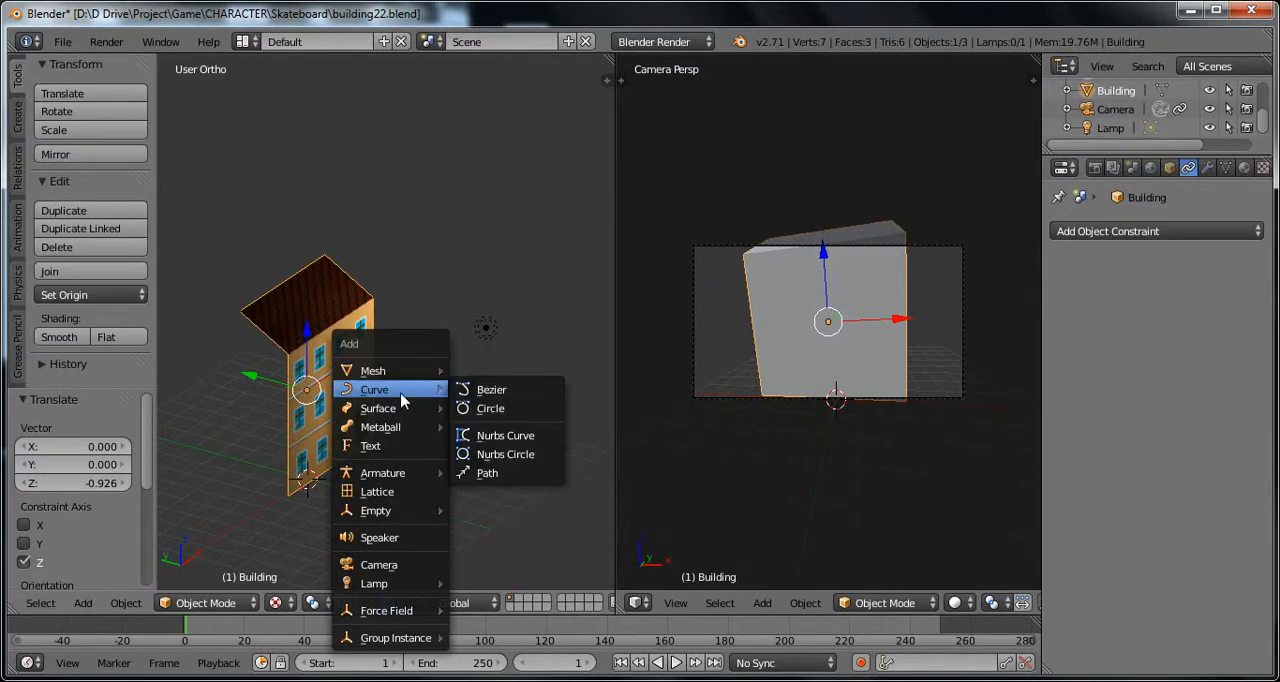
pyautogui.moveTo(405, 424)
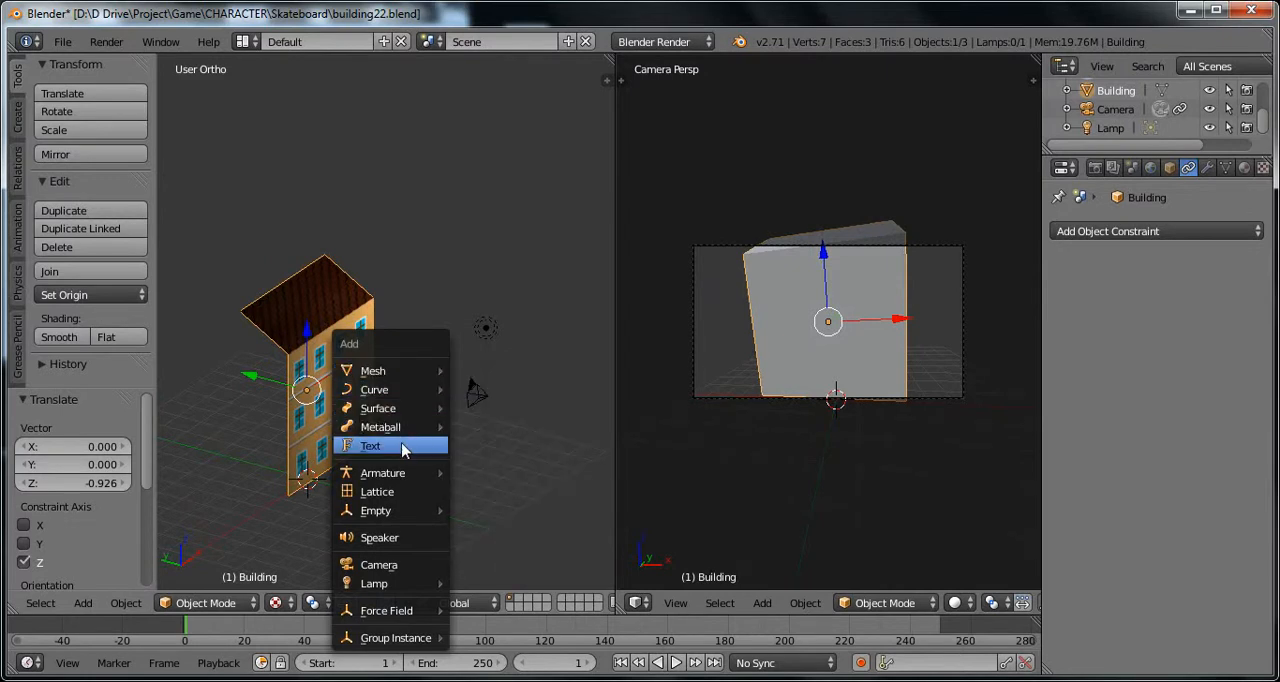
pyautogui.moveTo(414, 519)
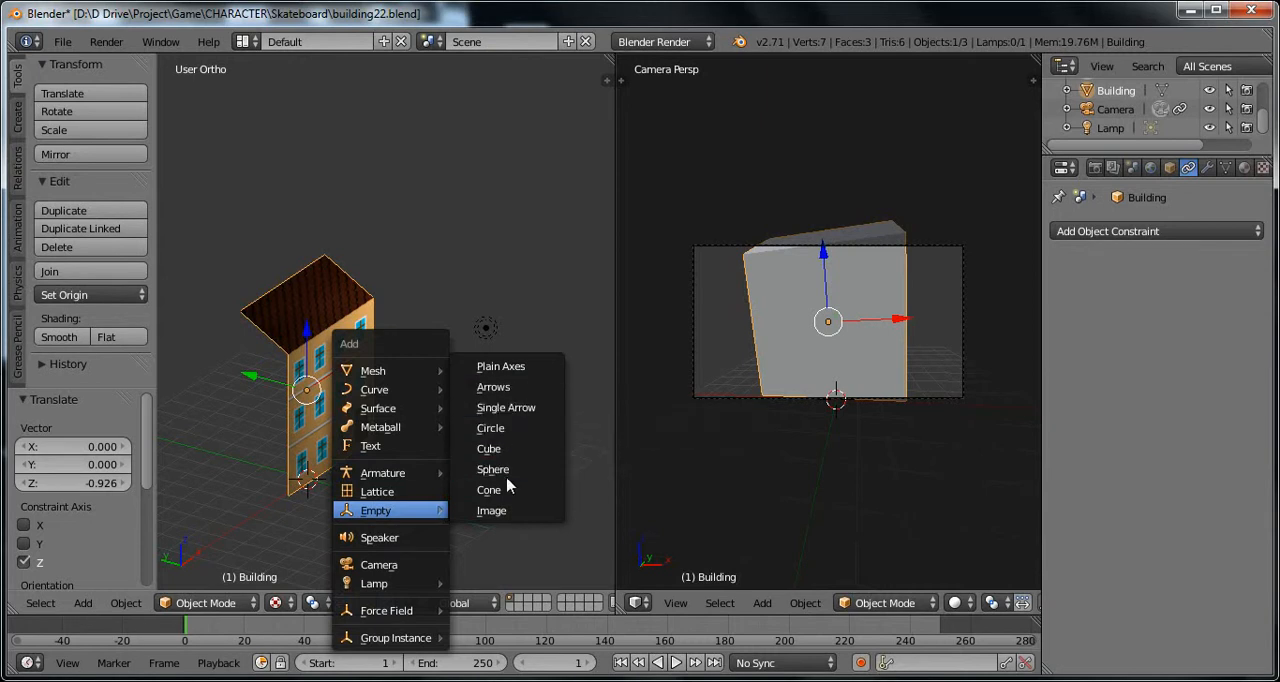
pyautogui.click(505, 367)
# Step: Move the empty about 2.079 along Y, and shift it back by about 1.079 along the same axis
pyautogui.moveTo(330, 487); pyautogui.dragTo(414, 511, button='middle')
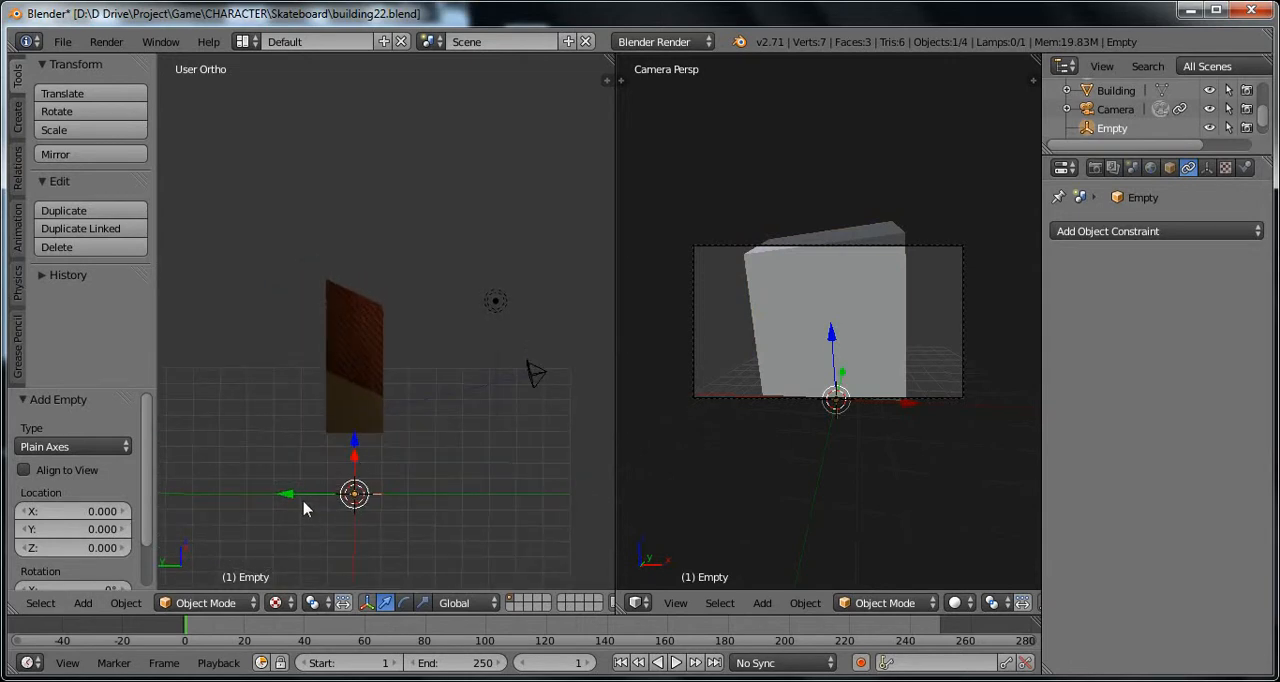
pyautogui.moveTo(309, 493); pyautogui.dragTo(362, 541, button='middle')
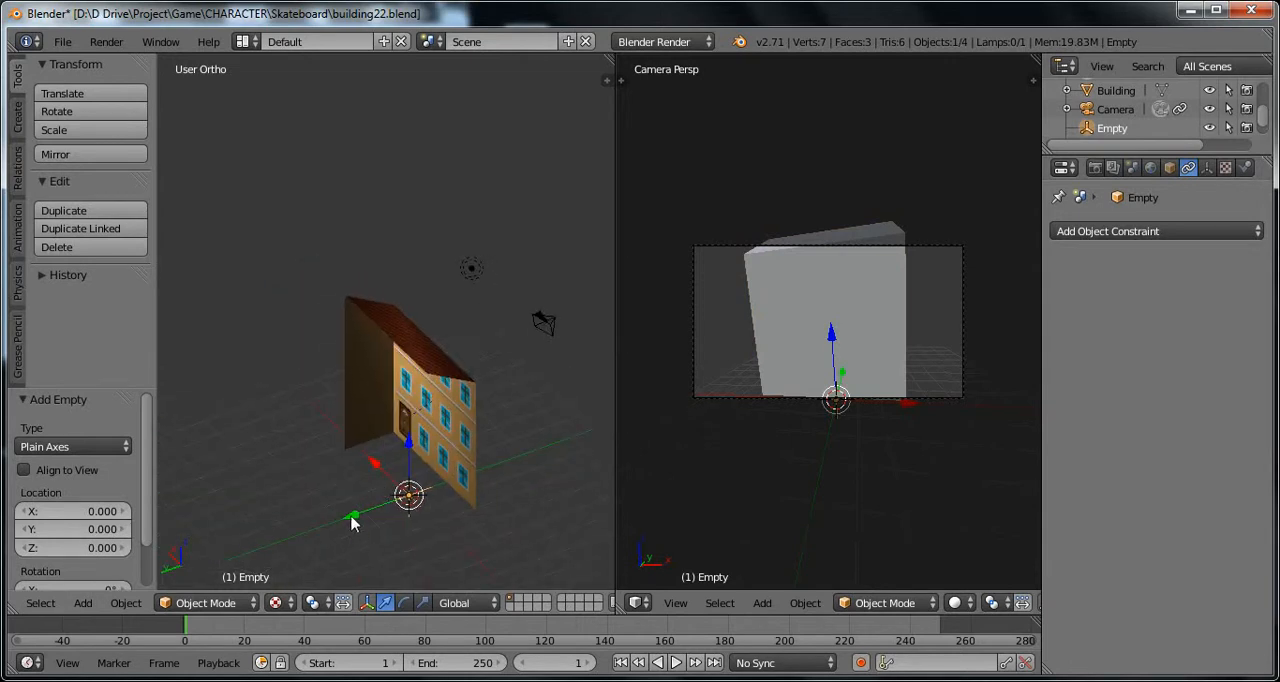
pyautogui.moveTo(352, 520); pyautogui.dragTo(380, 525)
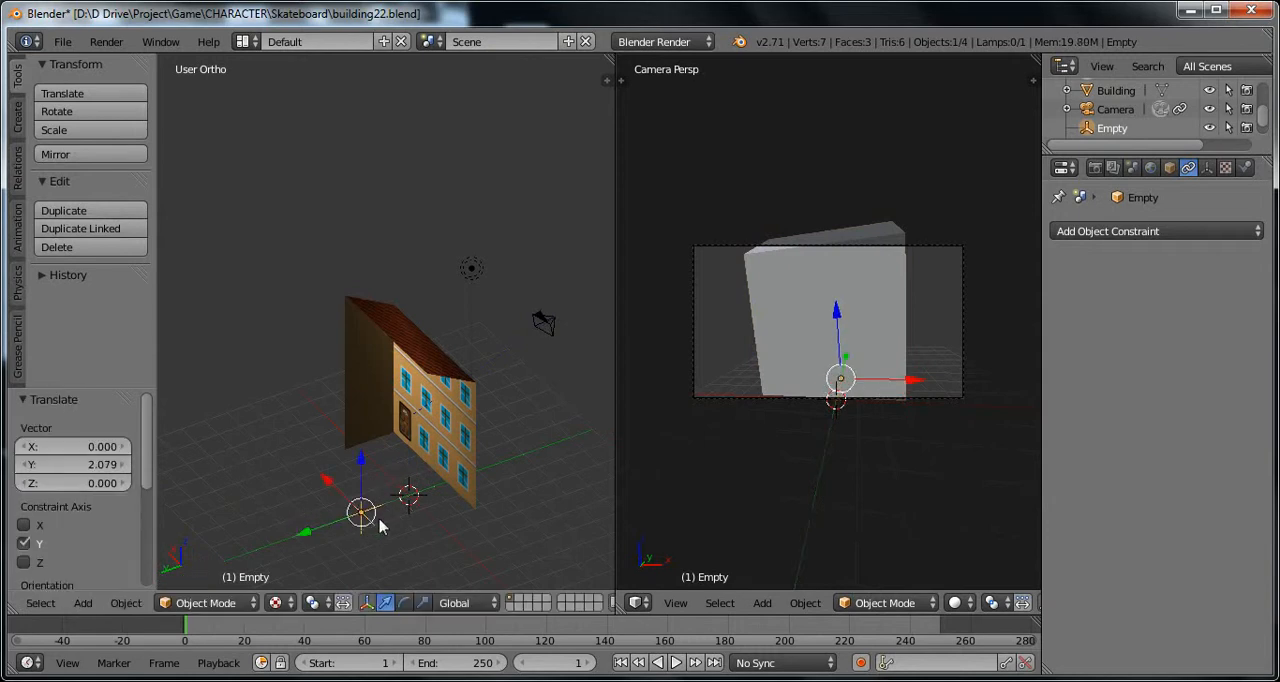
pyautogui.moveTo(380, 525)
pyautogui.mouseDown(button='middle')
pyautogui.moveTo(420, 536)
pyautogui.moveTo(366, 516)
pyautogui.moveTo(380, 520)
pyautogui.mouseUp(button='middle')
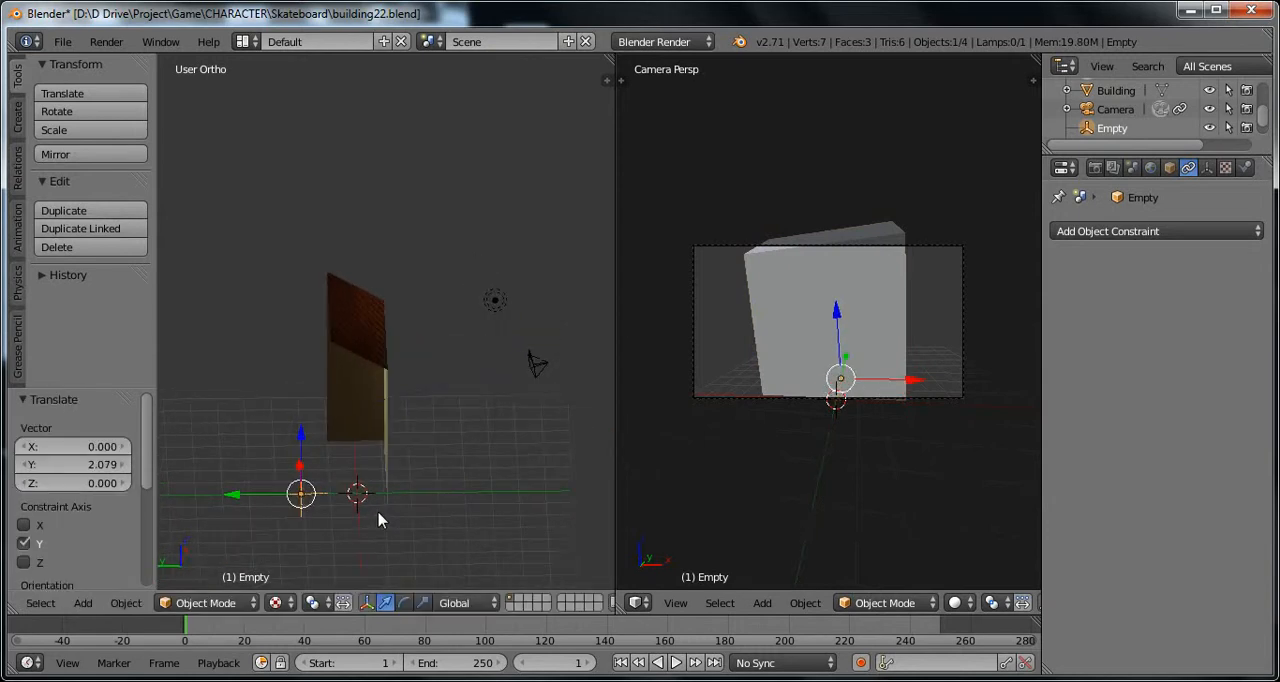
pyautogui.moveTo(240, 500); pyautogui.dragTo(270, 503)
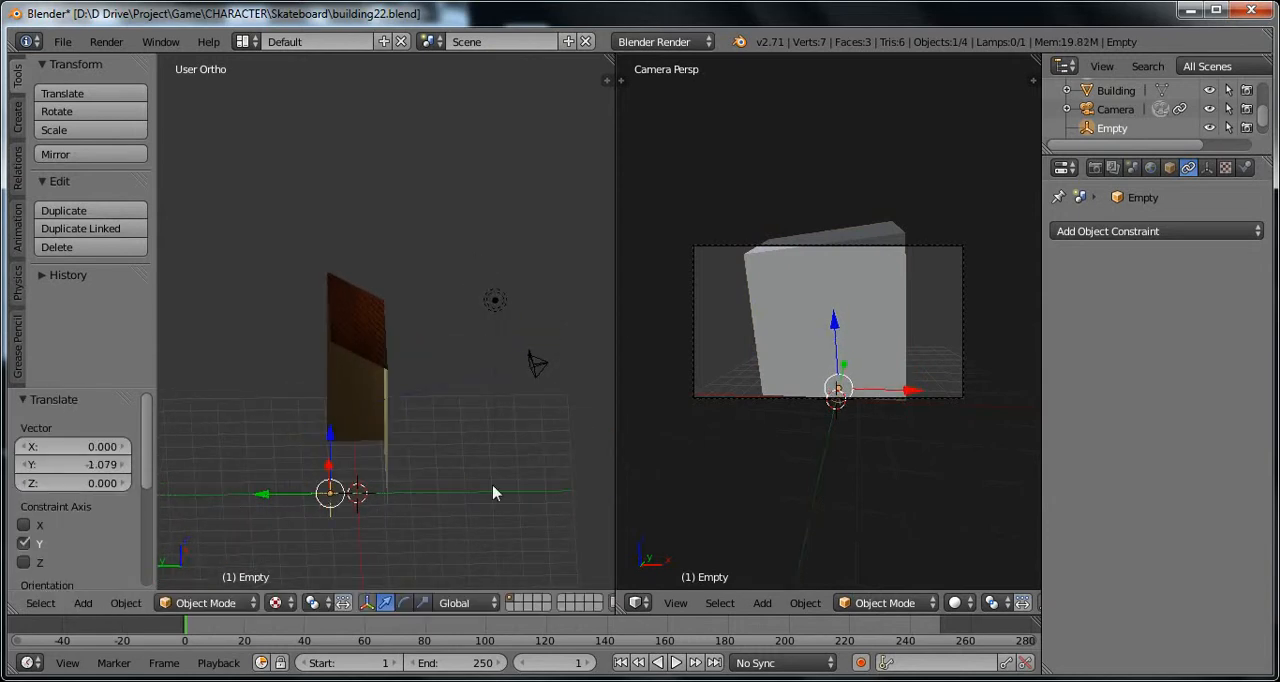
pyautogui.moveTo(480, 506); pyautogui.dragTo(485, 423, button='middle')
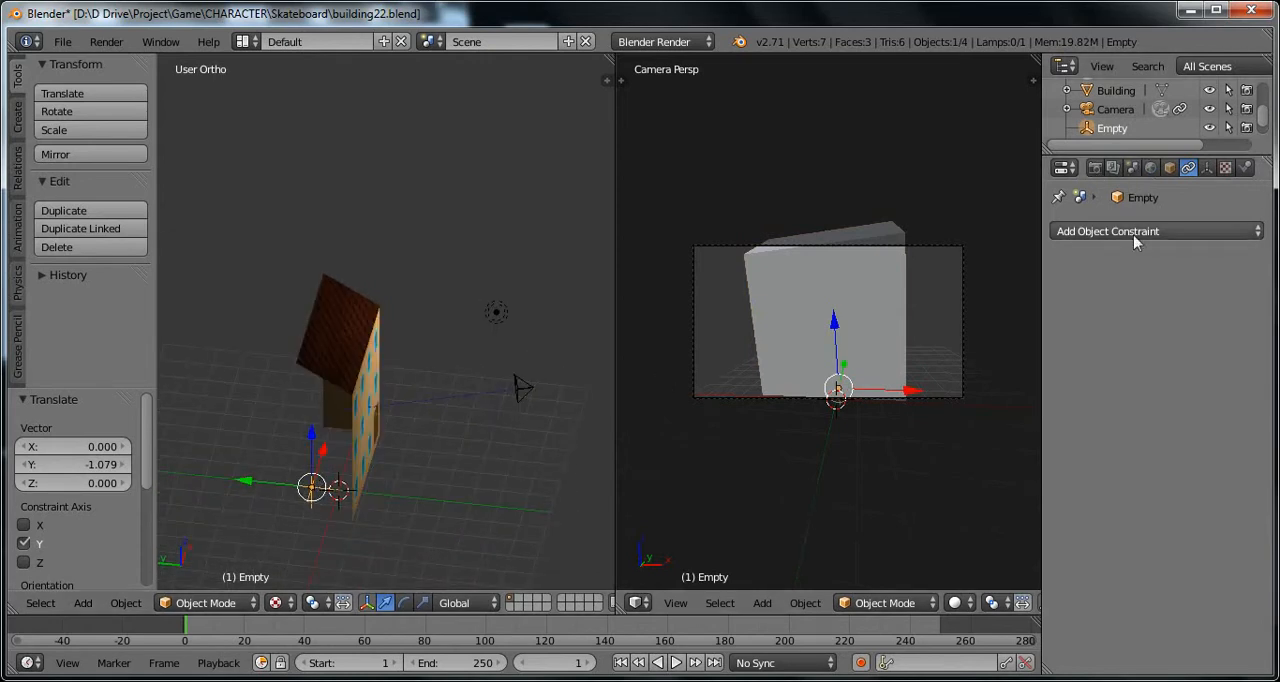
# Step: Rename the empty as target
pyautogui.doubleClick(1112, 128)
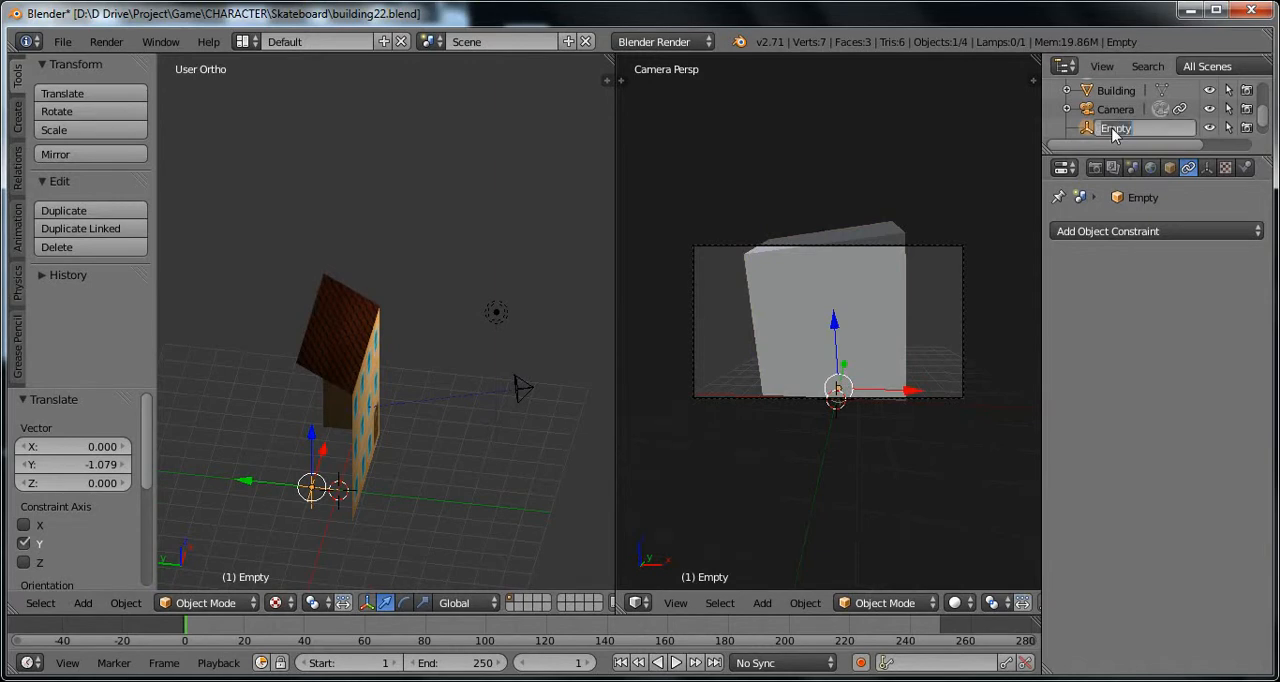
pyautogui.write('target')
pyautogui.press('Return')
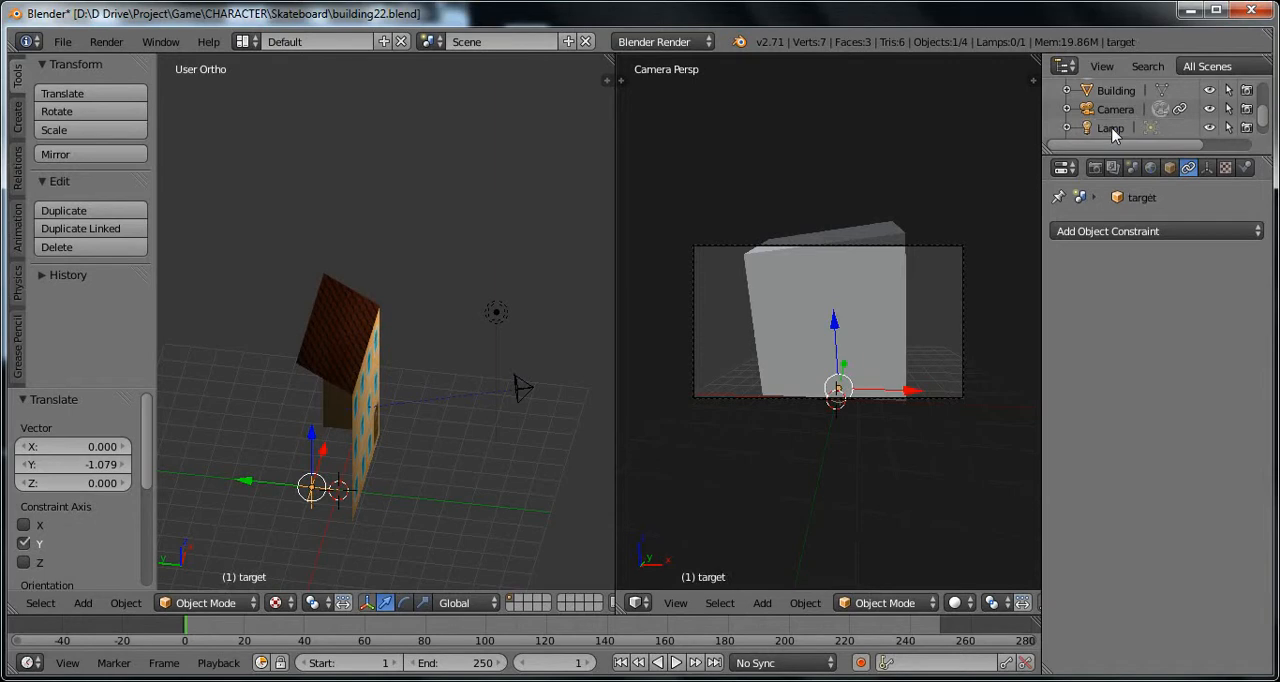
# Step: Set the camera's Damped Track target to the empty named target
pyautogui.rightClick(515, 387)
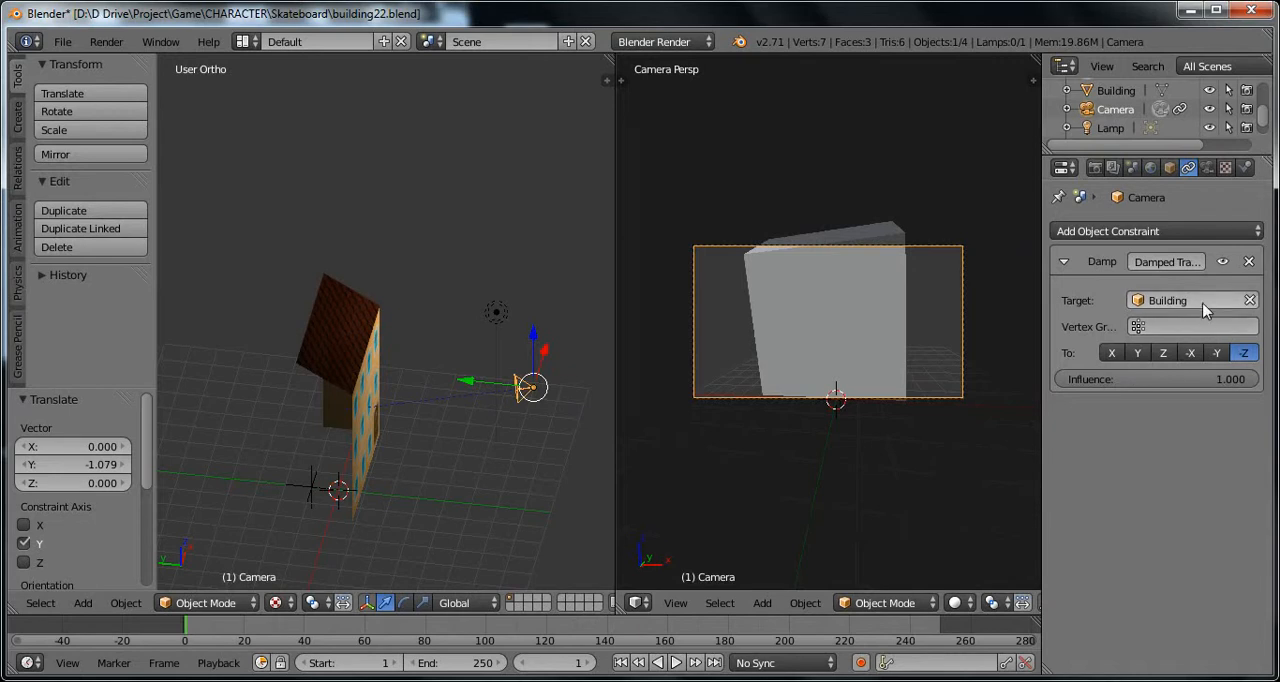
pyautogui.click(1178, 311)
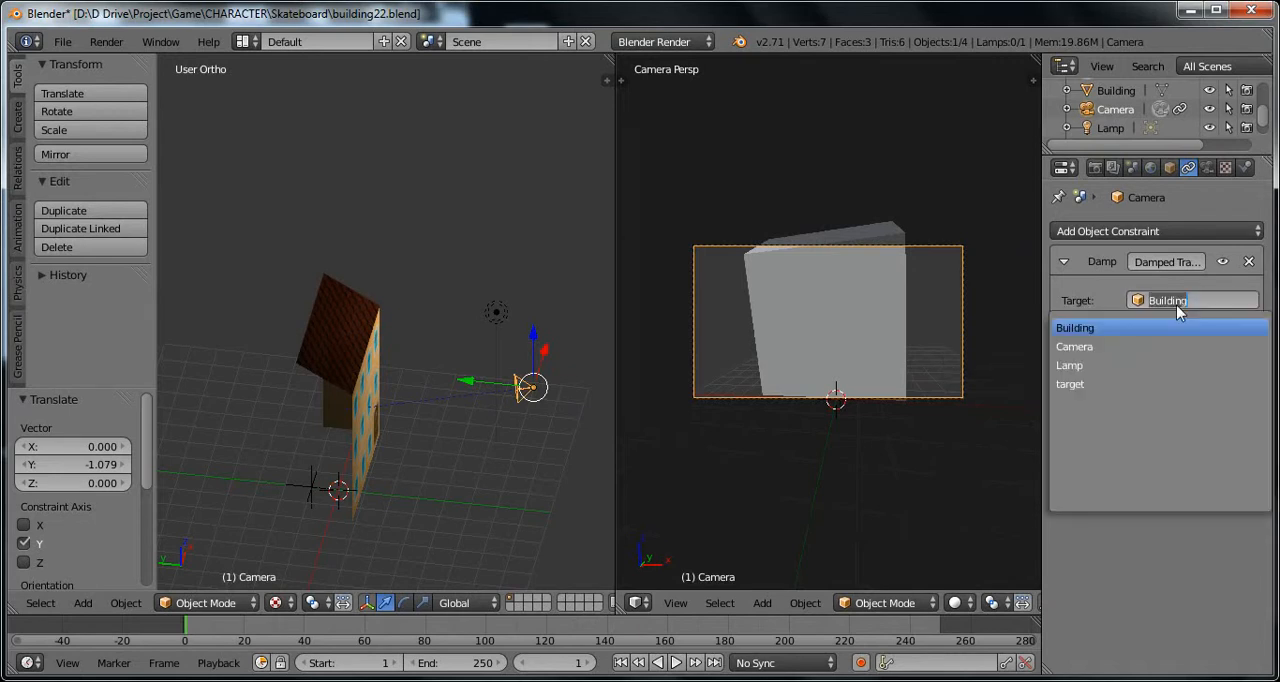
pyautogui.click(1130, 382)
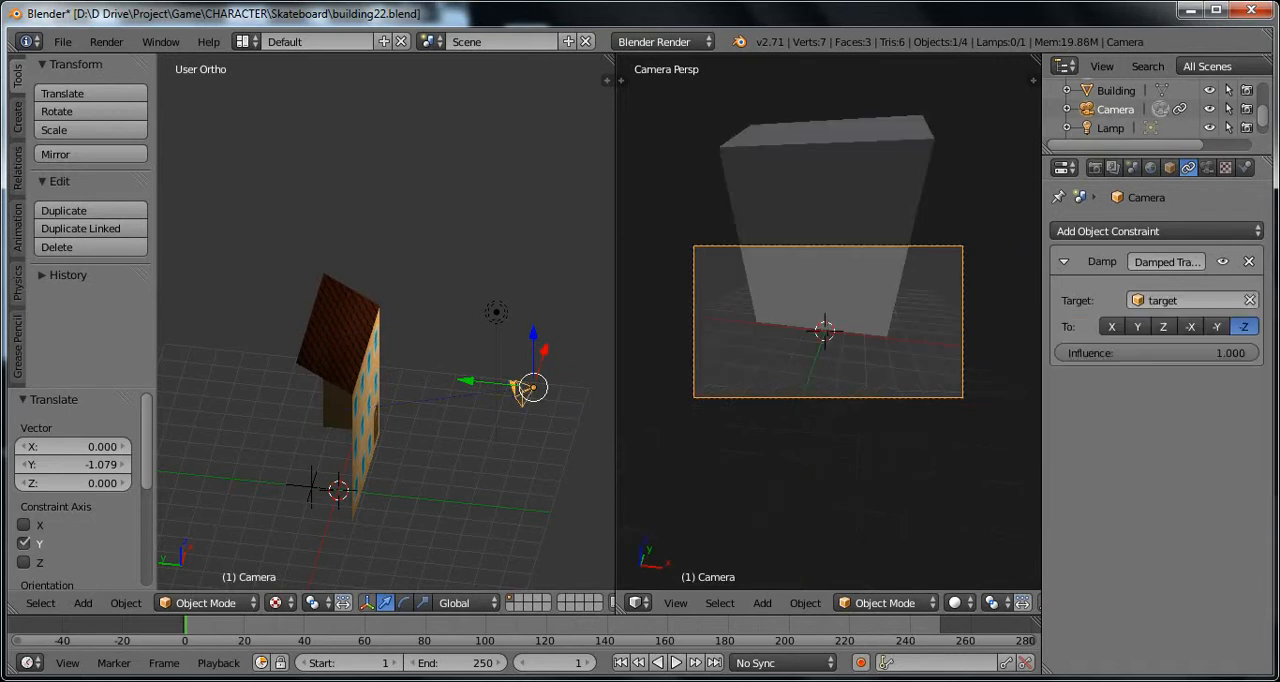
# Step: Raise the target empty about 3.681 along Z and move it about 2.511 along X
pyautogui.rightClick(307, 487)
pyautogui.moveTo(311, 440); pyautogui.dragTo(361, 362)
pyautogui.moveTo(361, 362); pyautogui.dragTo(344, 341, button='middle')
pyautogui.press('g')
pyautogui.press('x')
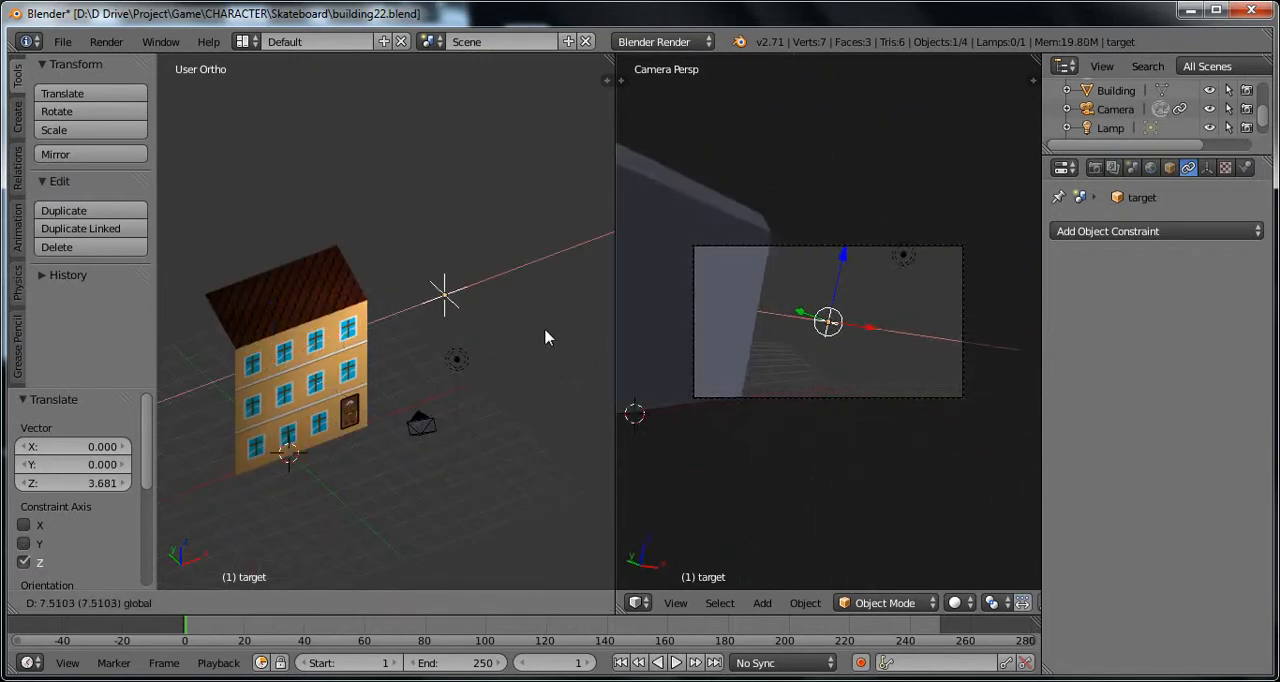
pyautogui.click(432, 390)
# Step: Move the target empty freehand behind the building by about -1.599 in X, 3.412 in Y and -1.026 in Z
pyautogui.moveTo(371, 374); pyautogui.dragTo(444, 415, button='middle')
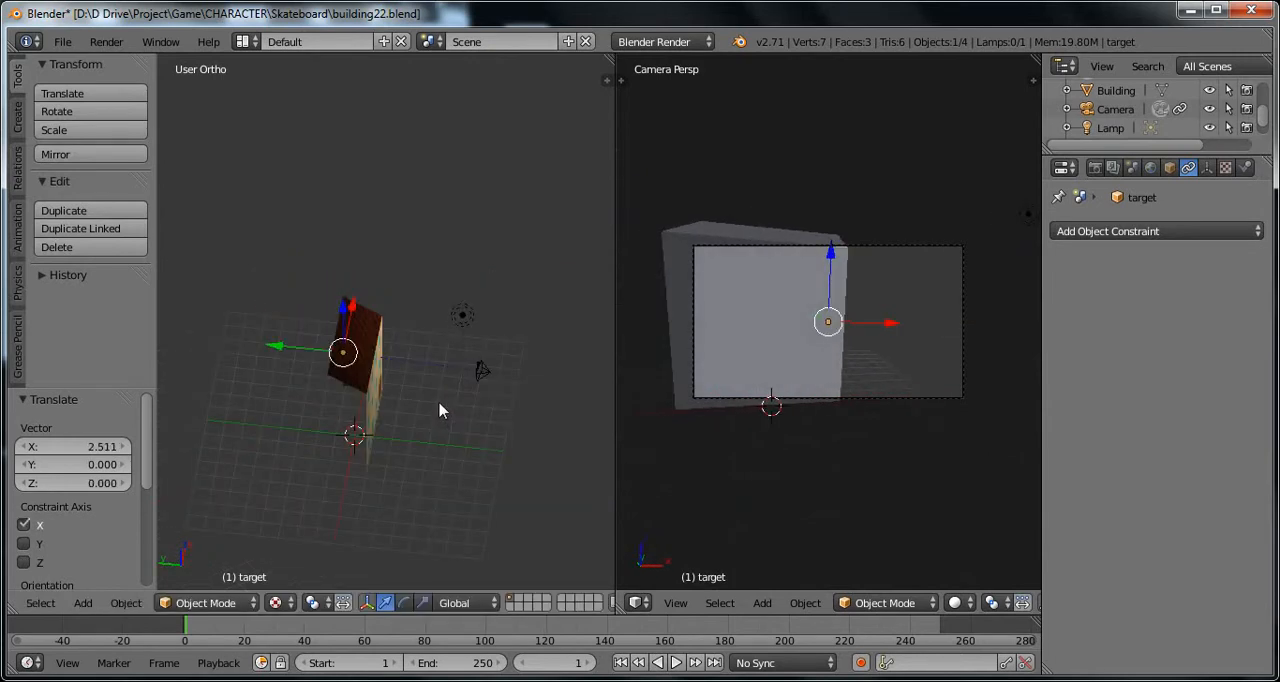
pyautogui.press('g')
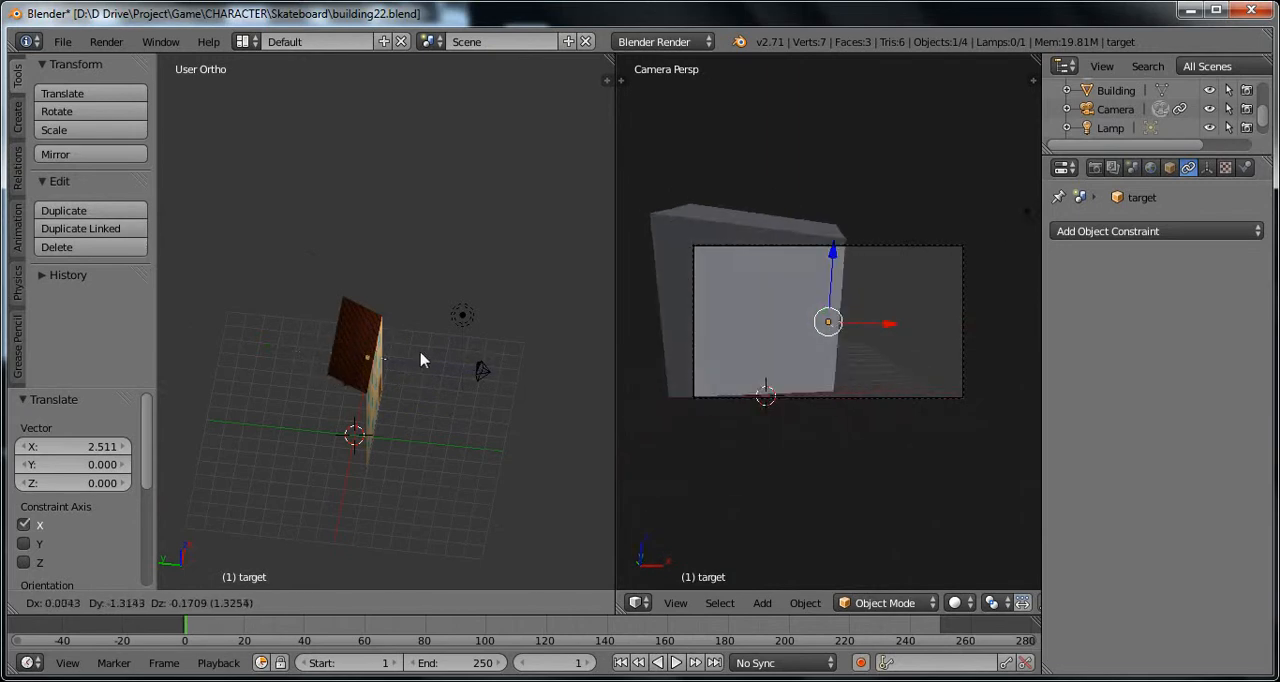
pyautogui.click(333, 384)
pyautogui.moveTo(433, 390); pyautogui.dragTo(370, 332, button='middle')
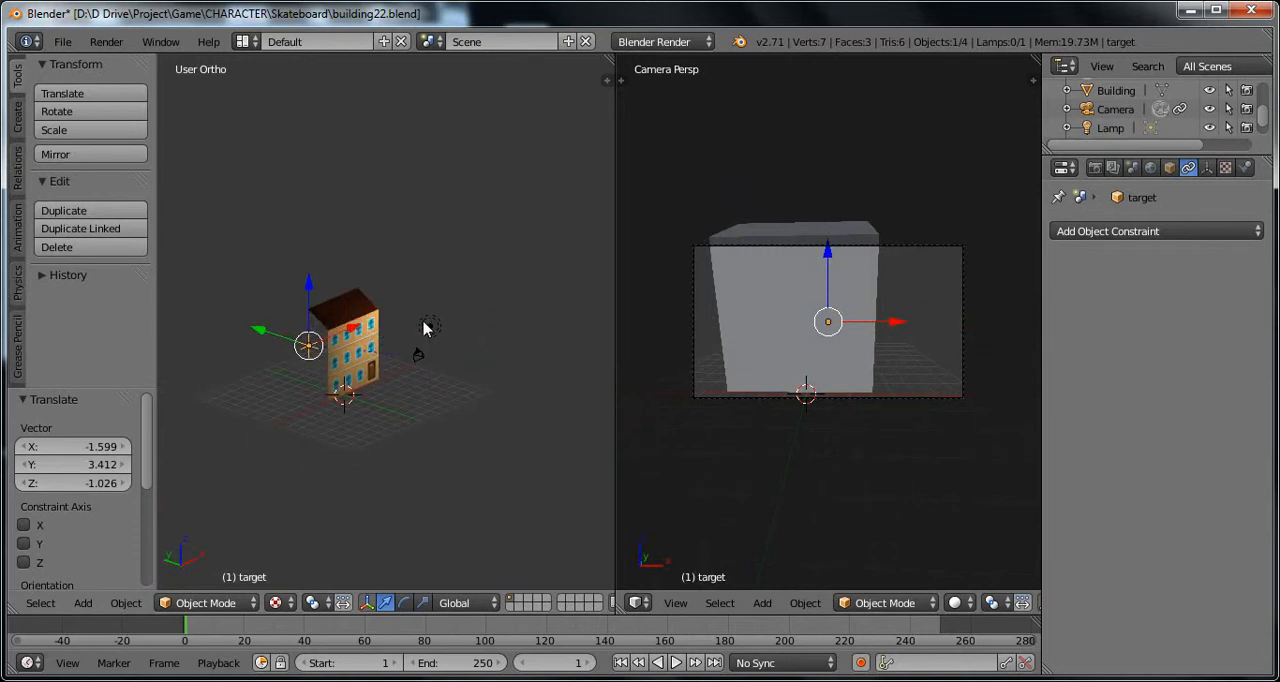
# Step: Select the camera and raise it about 2.926 along Z
pyautogui.scroll(4, 424, 328)
pyautogui.keyDown('shift'); pyautogui.moveTo(449, 394); pyautogui.dragTo(475, 422, button='middle'); pyautogui.keyUp('shift')
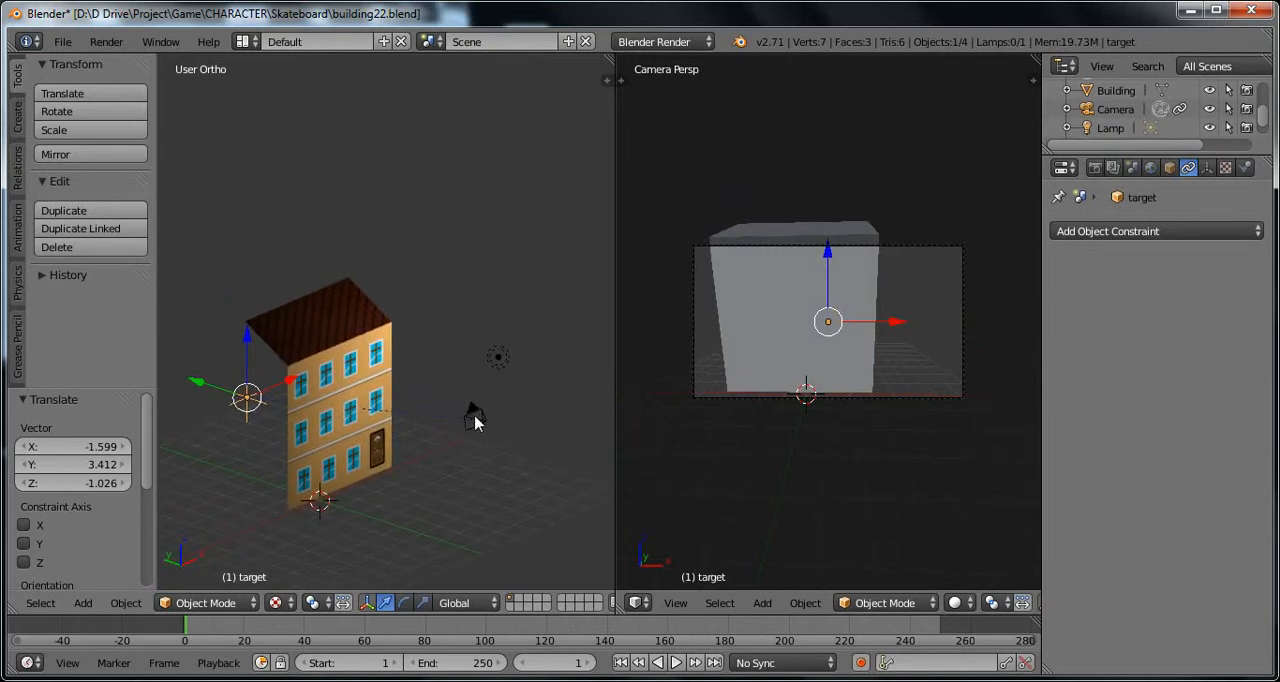
pyautogui.rightClick(475, 422)
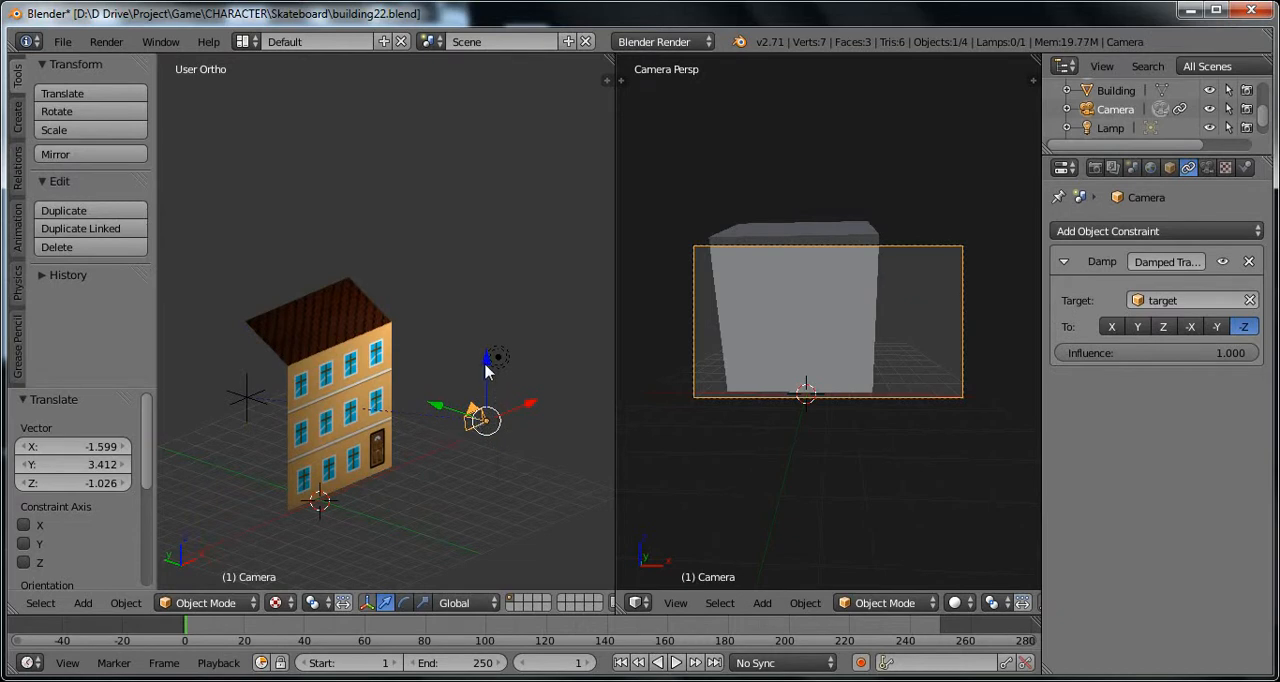
pyautogui.moveTo(486, 370); pyautogui.dragTo(477, 296)
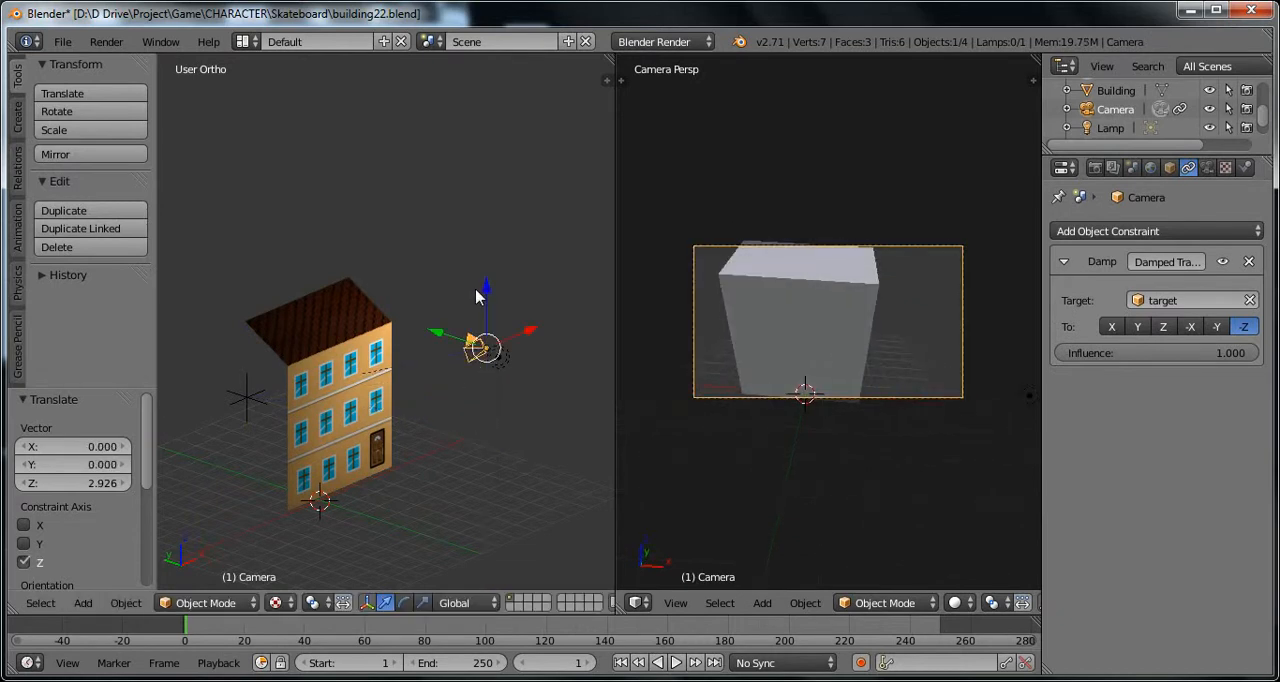
# Step: Examine the raised camera, the building and the target empty from several angles, including the building's side and rear
pyautogui.moveTo(461, 407); pyautogui.dragTo(380, 421, button='middle')
pyautogui.moveTo(252, 387); pyautogui.dragTo(348, 408, button='middle')
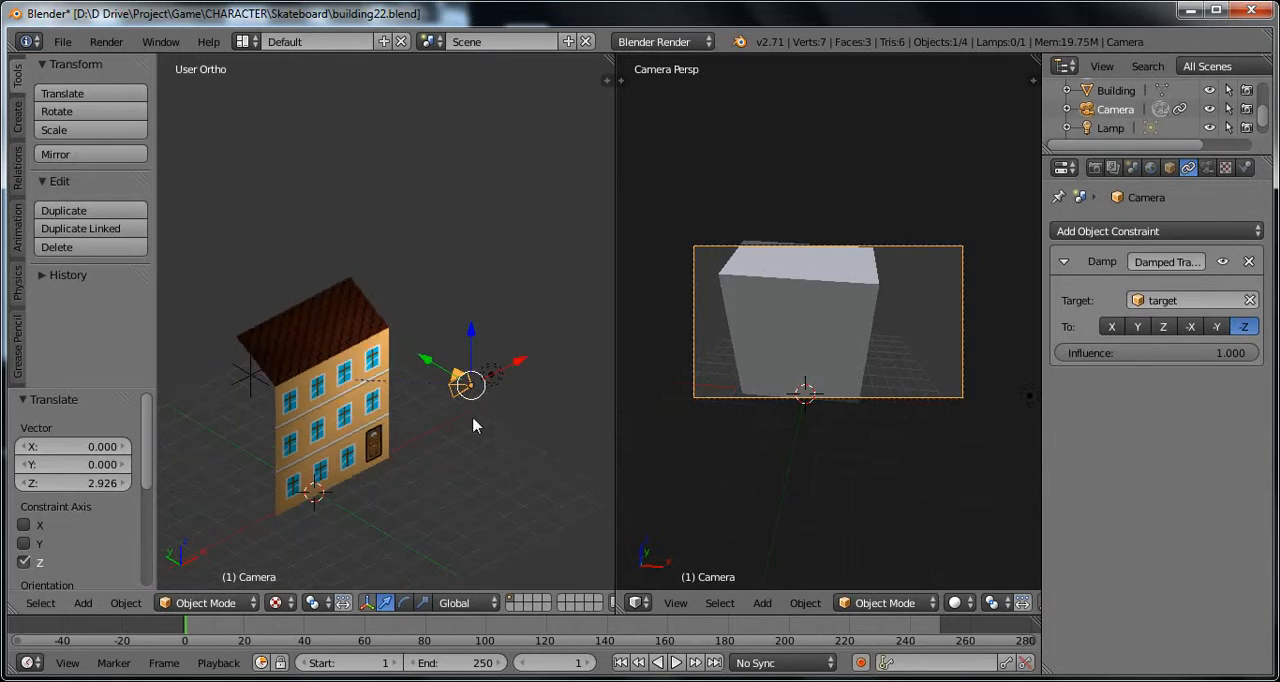
pyautogui.moveTo(474, 425); pyautogui.dragTo(237, 429, button='middle')
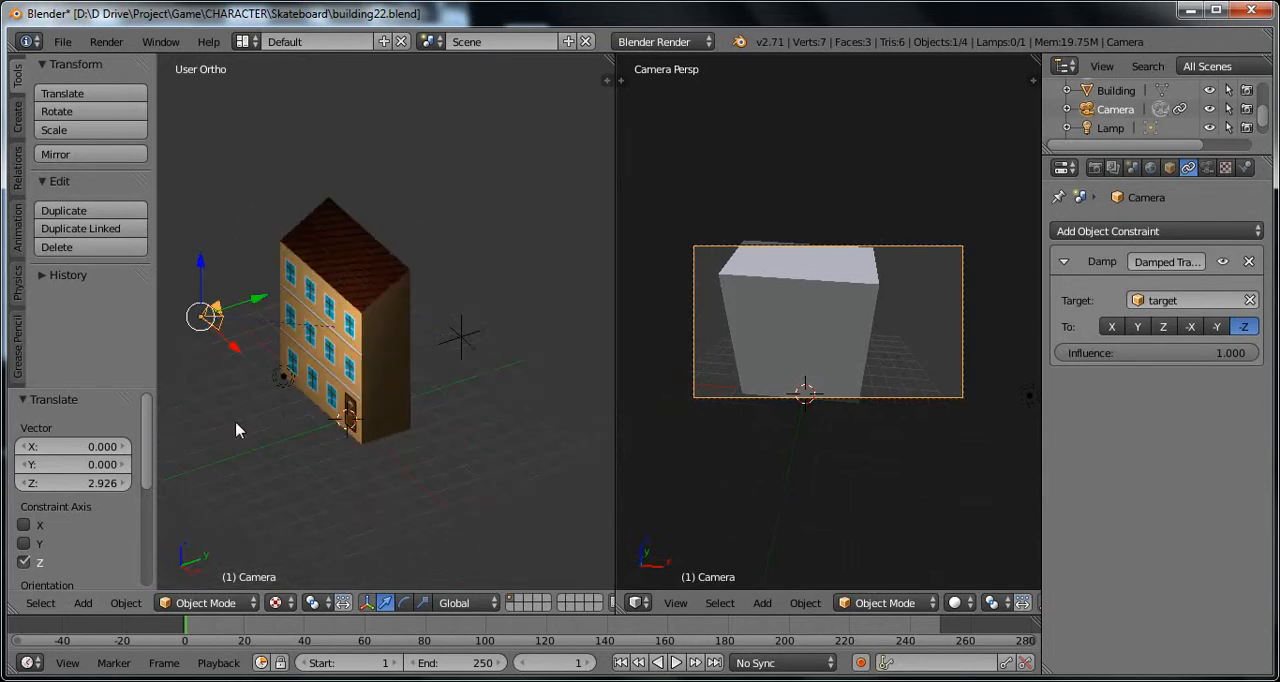
pyautogui.moveTo(379, 408); pyautogui.dragTo(486, 476, button='middle')
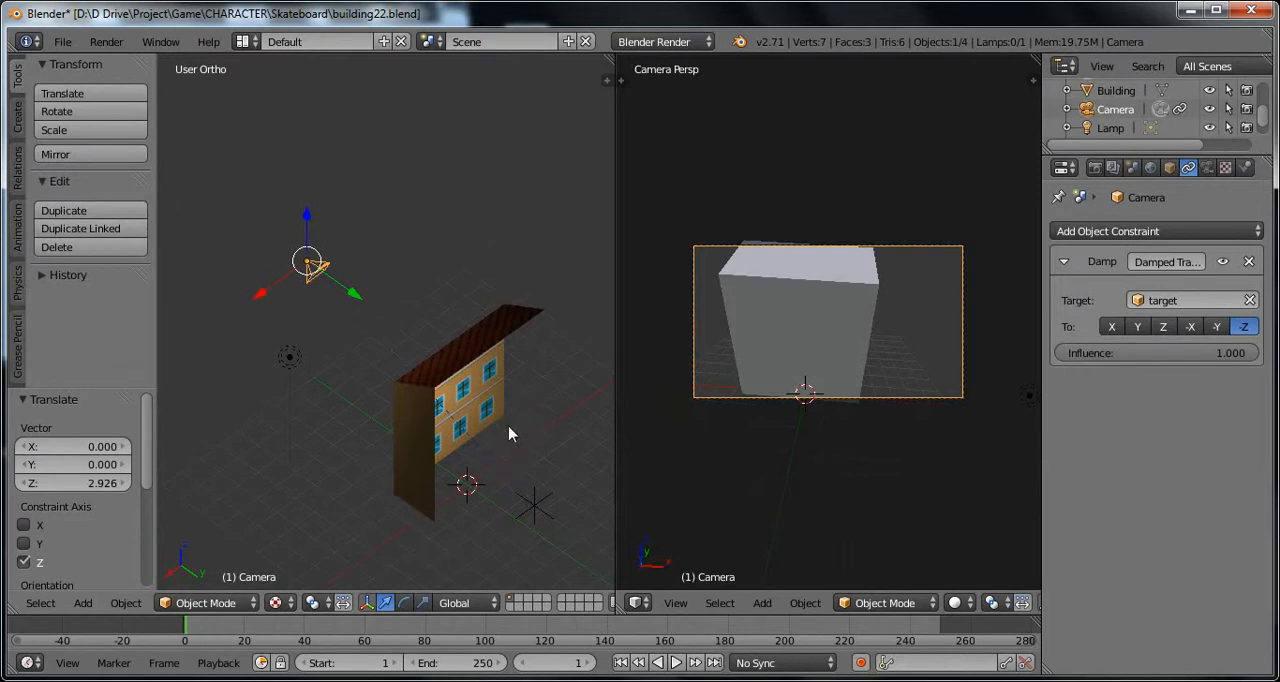
pyautogui.moveTo(463, 453); pyautogui.dragTo(471, 390, button='middle')
pyautogui.moveTo(449, 445); pyautogui.dragTo(425, 458, button='middle')
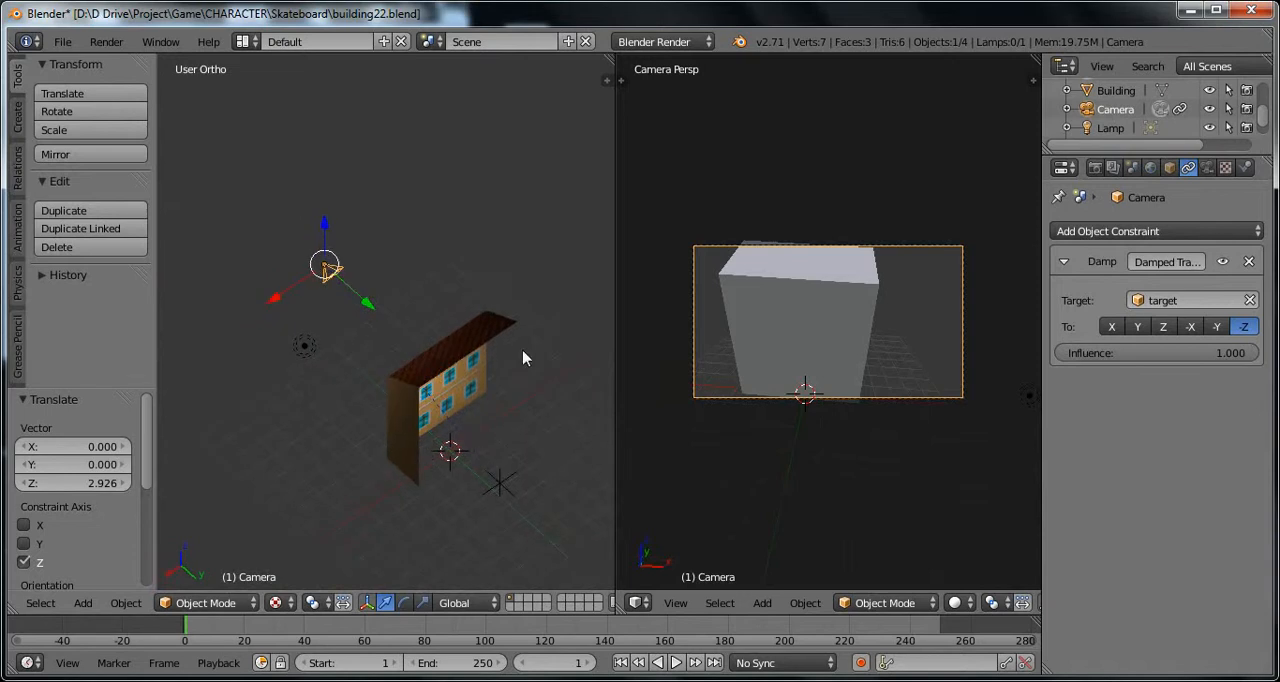
pyautogui.moveTo(487, 389); pyautogui.dragTo(463, 464, button='middle')
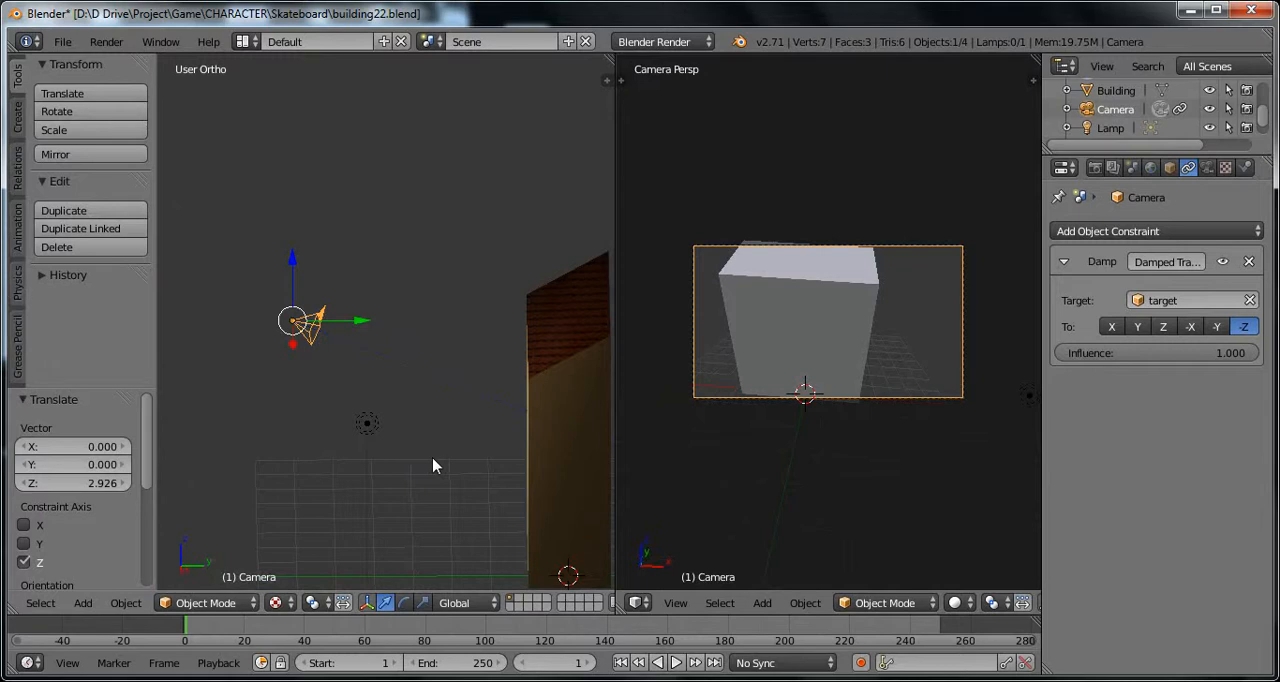
pyautogui.moveTo(433, 465); pyautogui.dragTo(460, 501, button='middle')
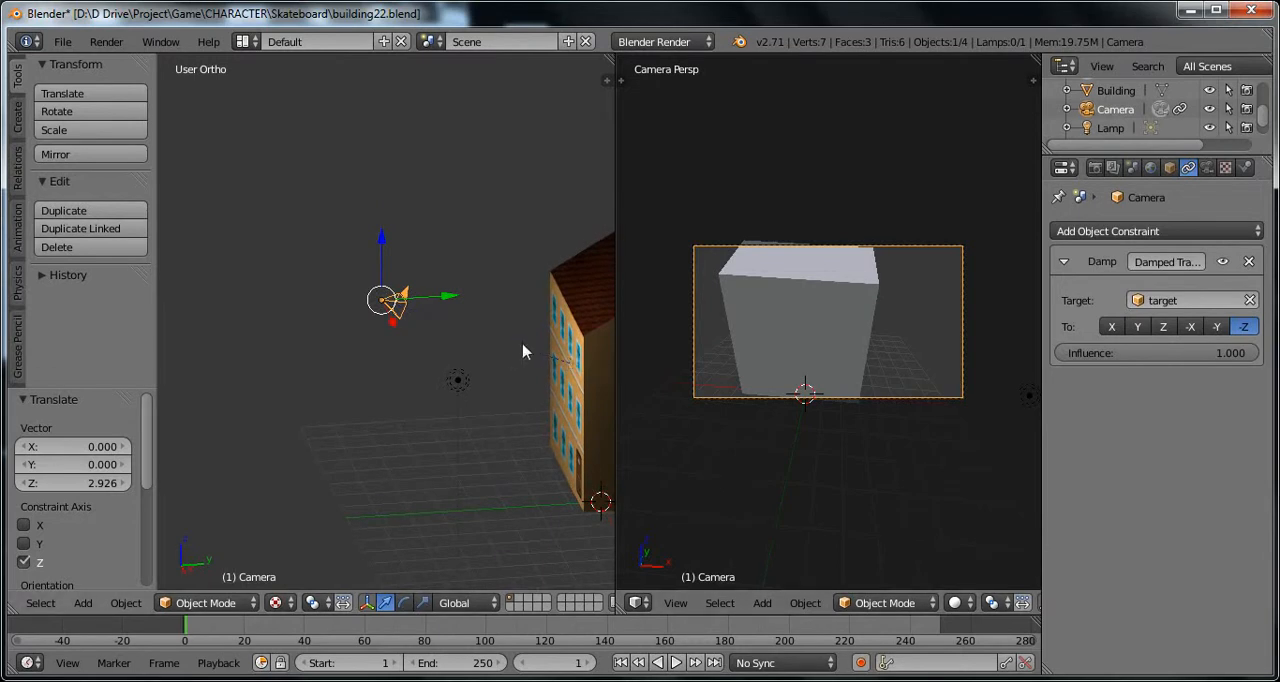
pyautogui.moveTo(543, 367); pyautogui.dragTo(502, 437, button='middle')
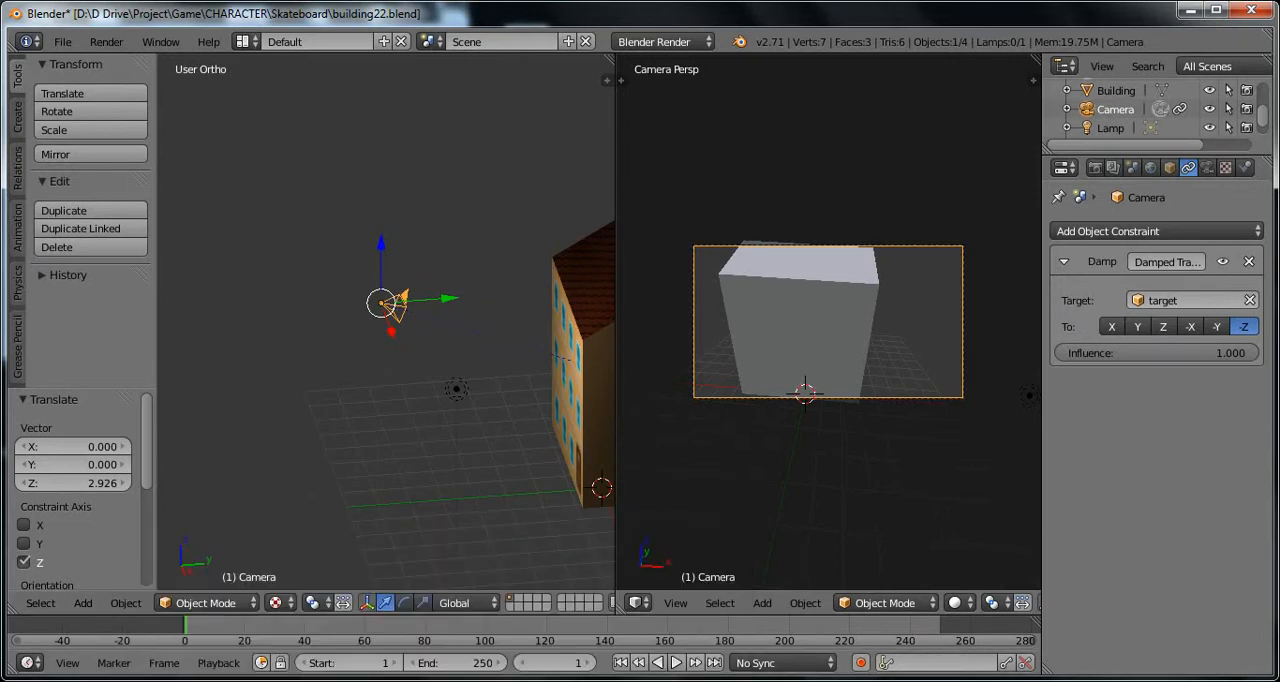
pyautogui.click(1087, 681)
pyautogui.rightClick(1058, 608)
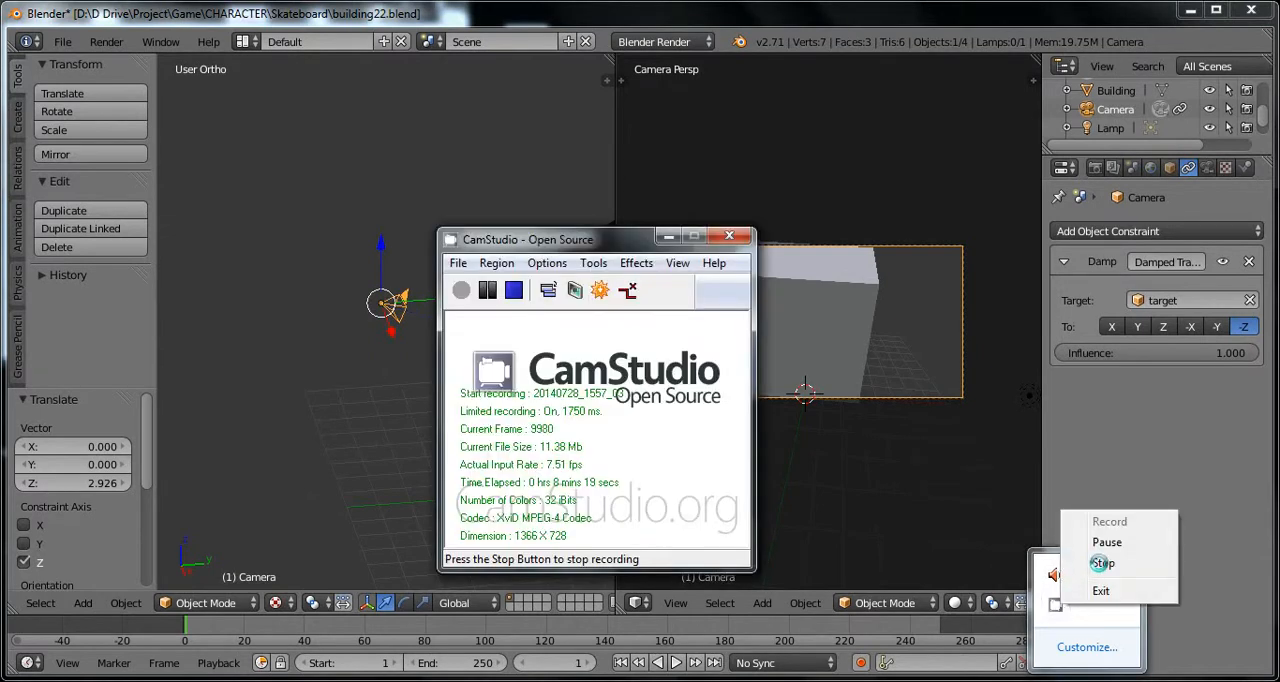